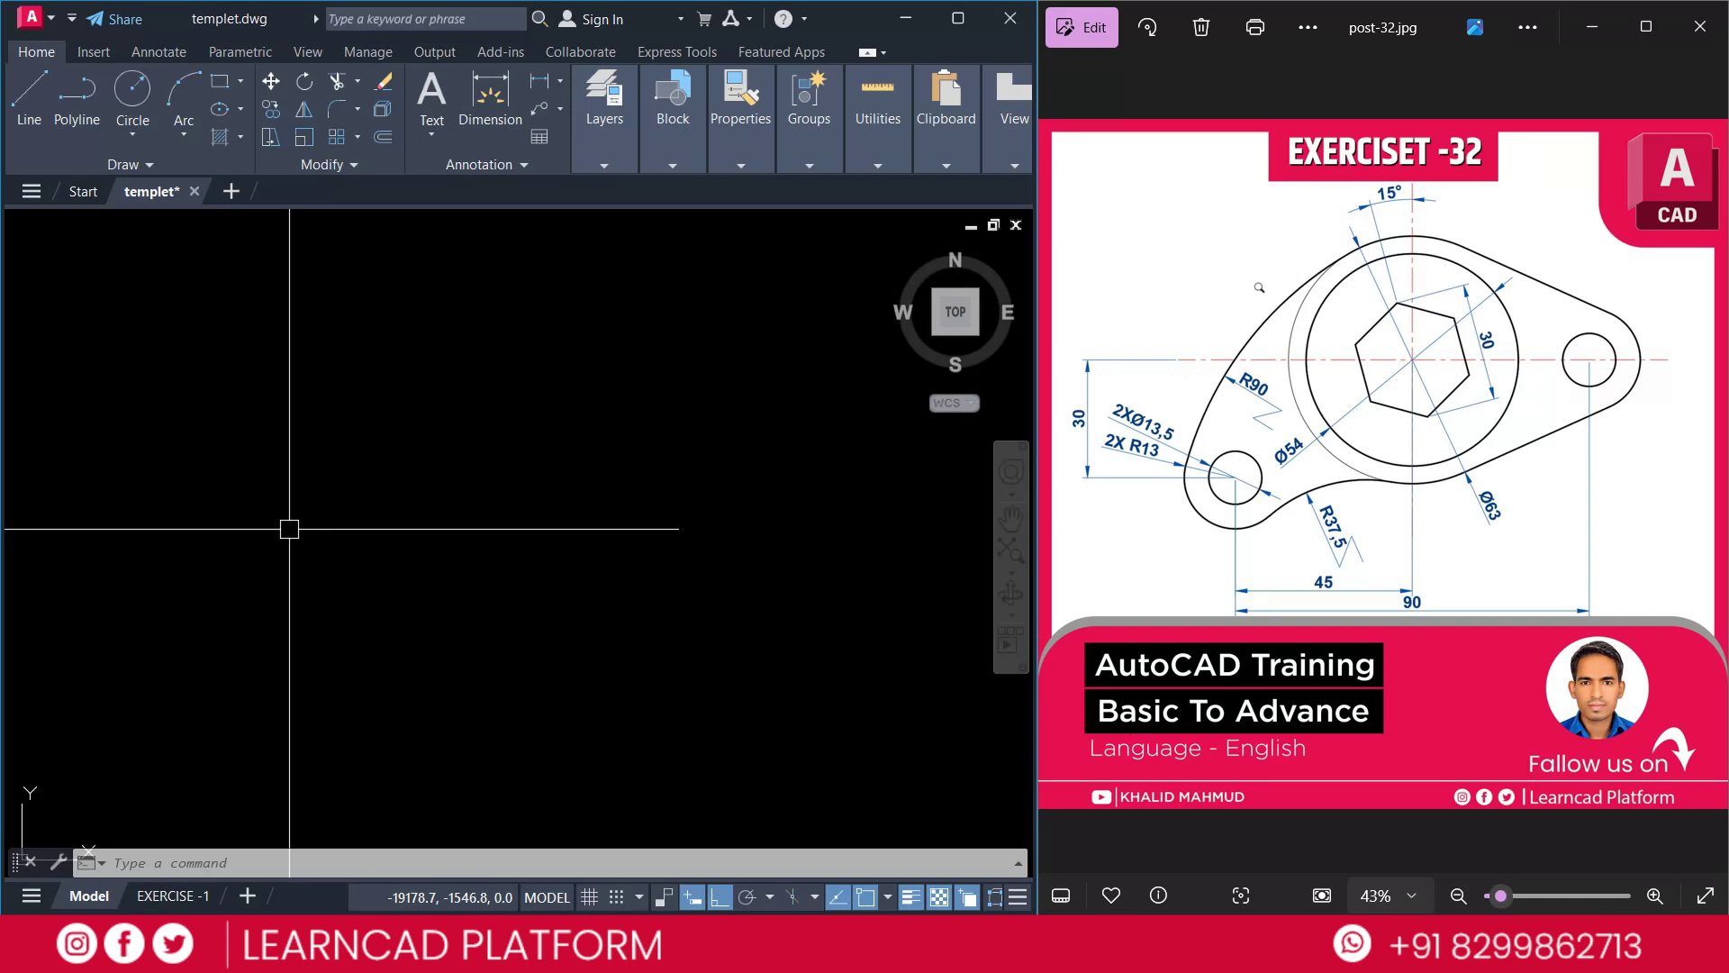
Set the drawing units to Decimal lengths with Millimeters as the insertion scale
text(un)
key(Return)
click(436, 327)
click(433, 344)
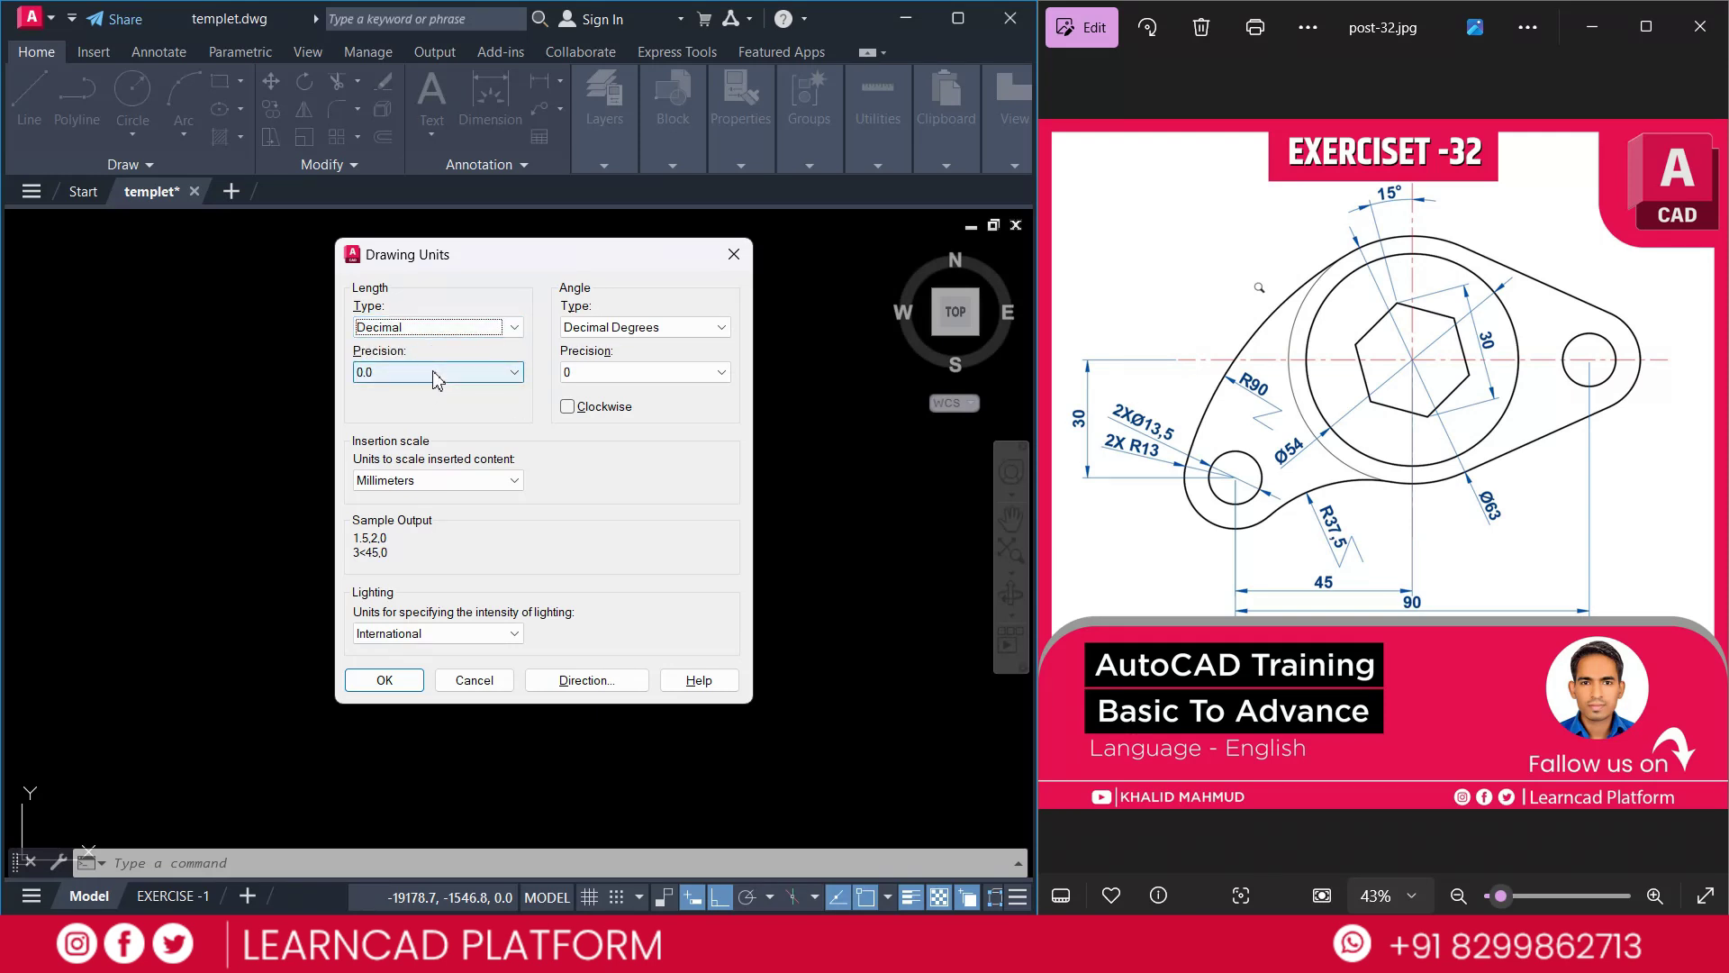
click(453, 484)
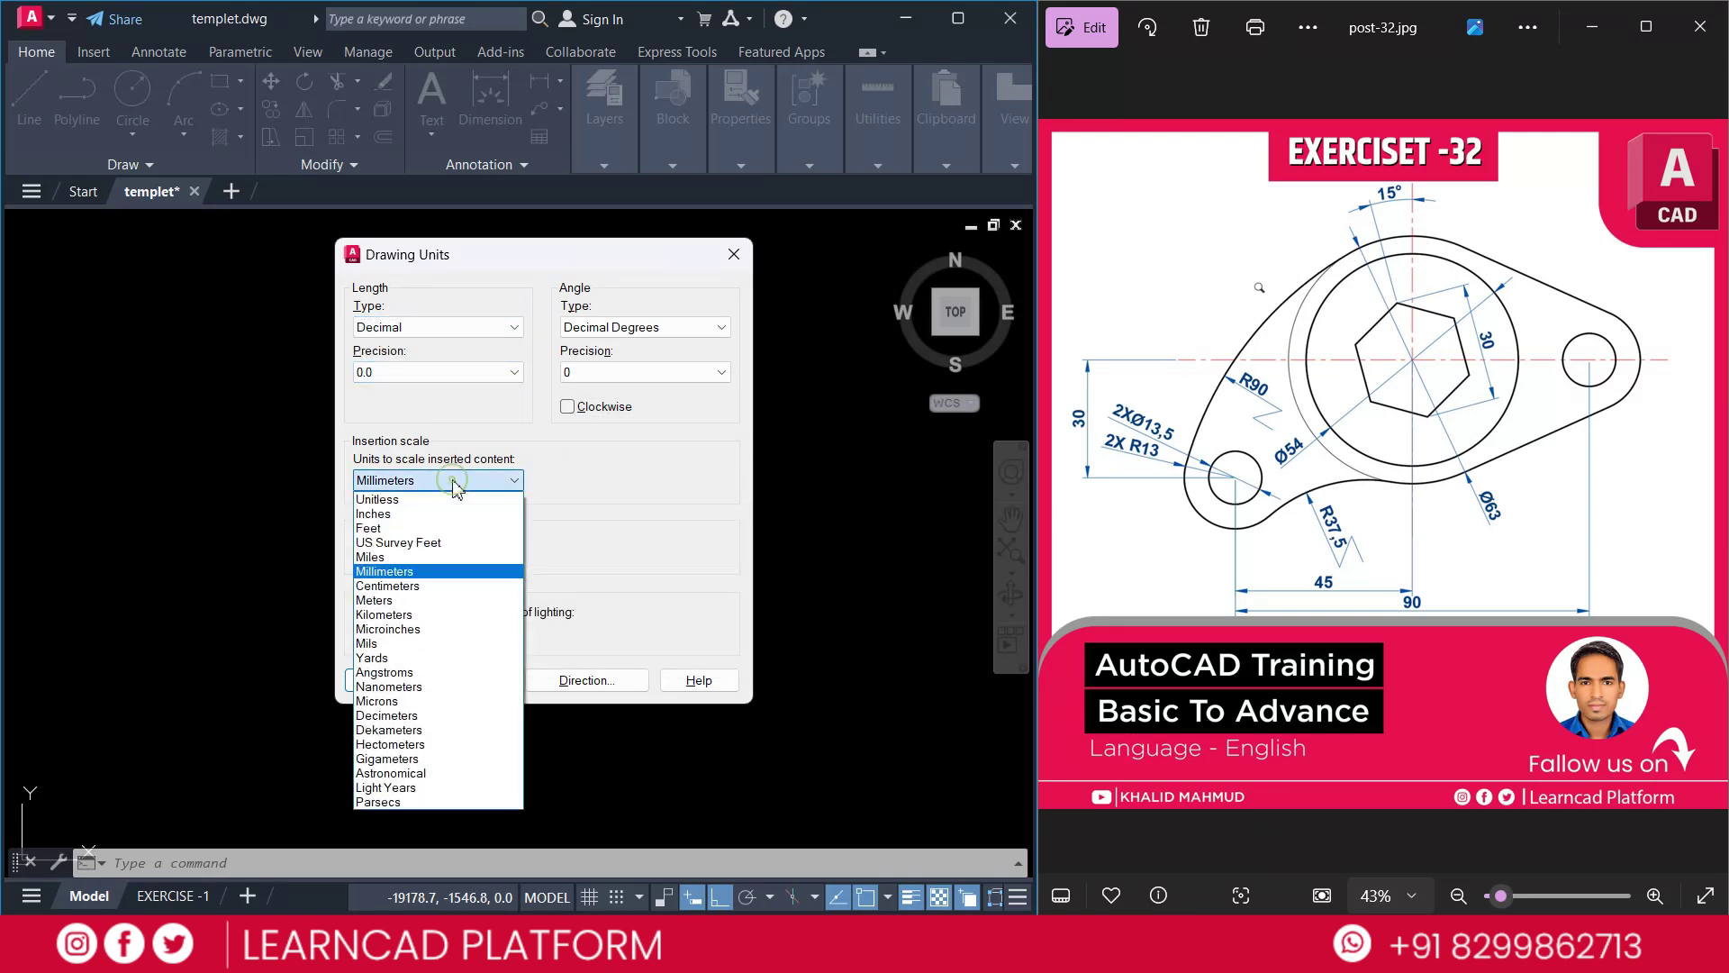
click(453, 573)
click(385, 680)
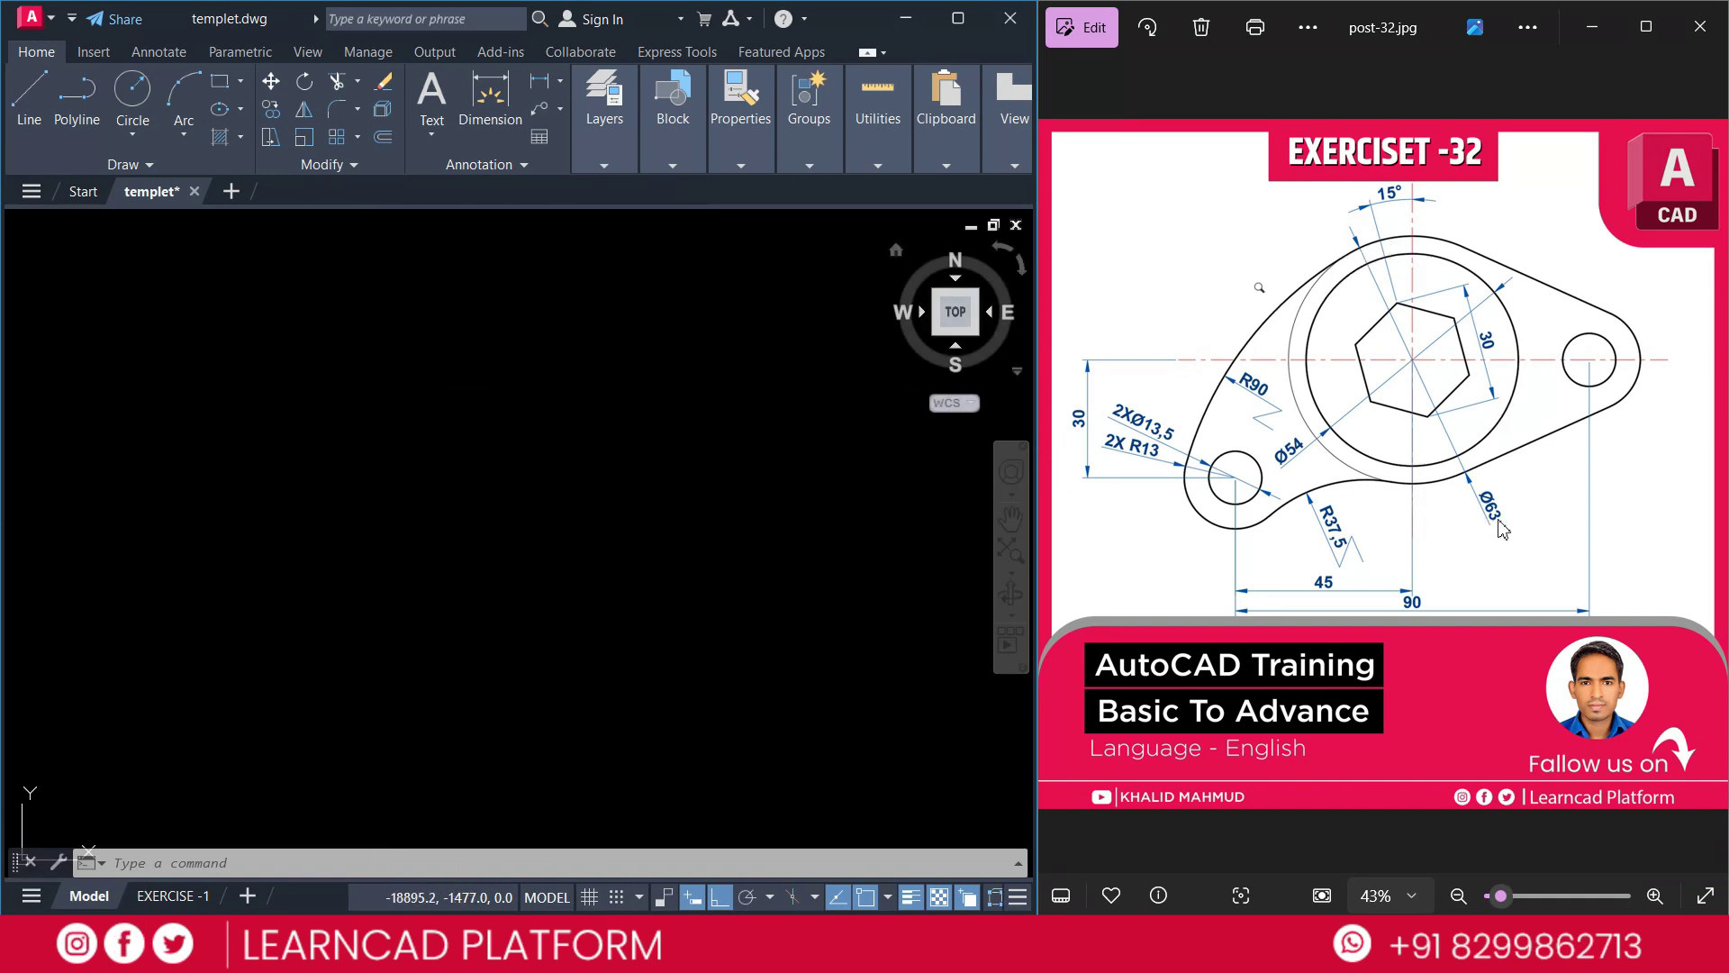
Draw a circle of diameter 63 at a picked centre point
text(c)
key(Return)
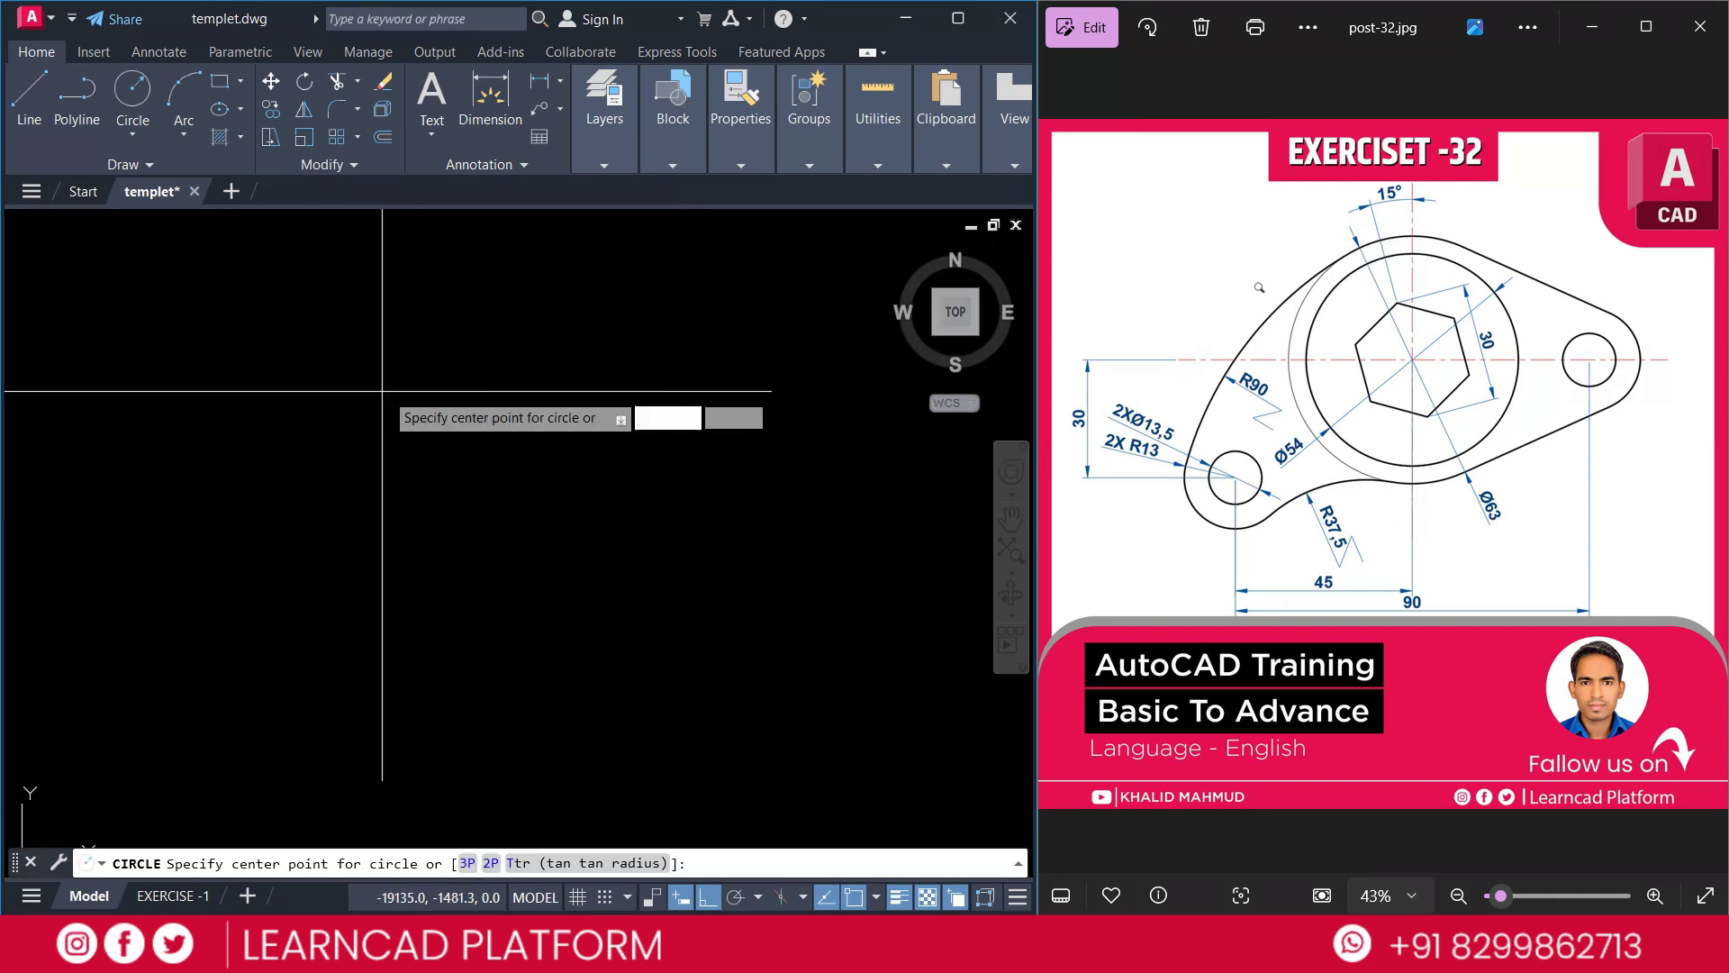
click(495, 497)
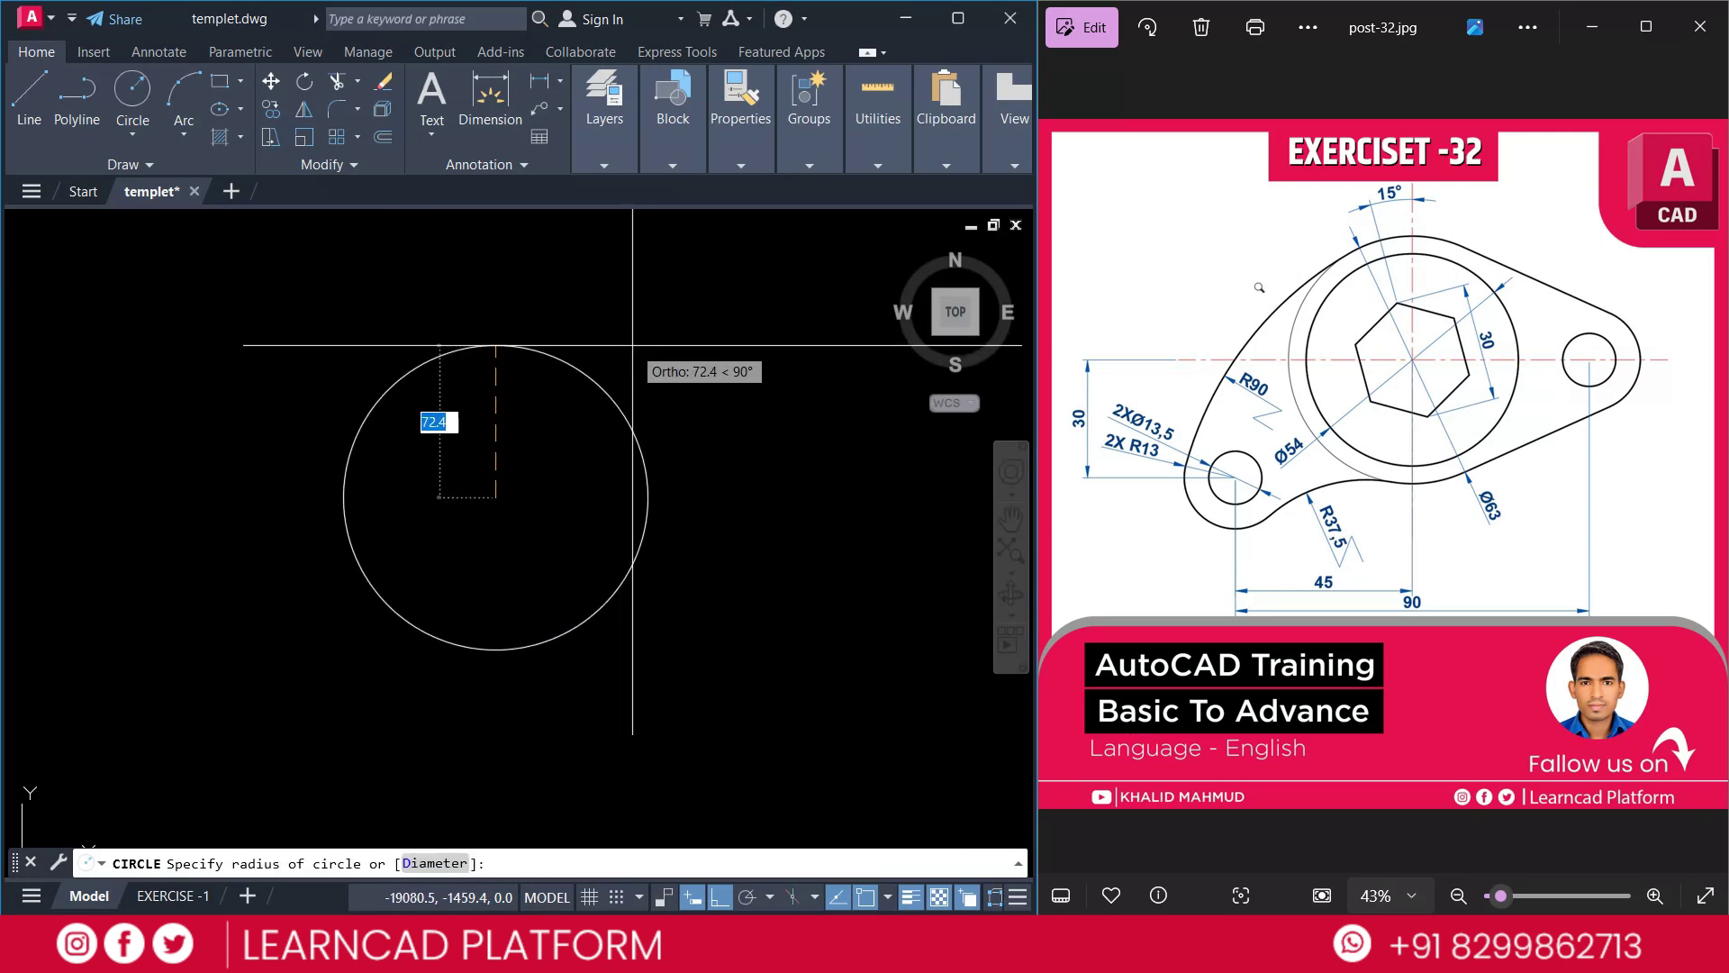
text(D)
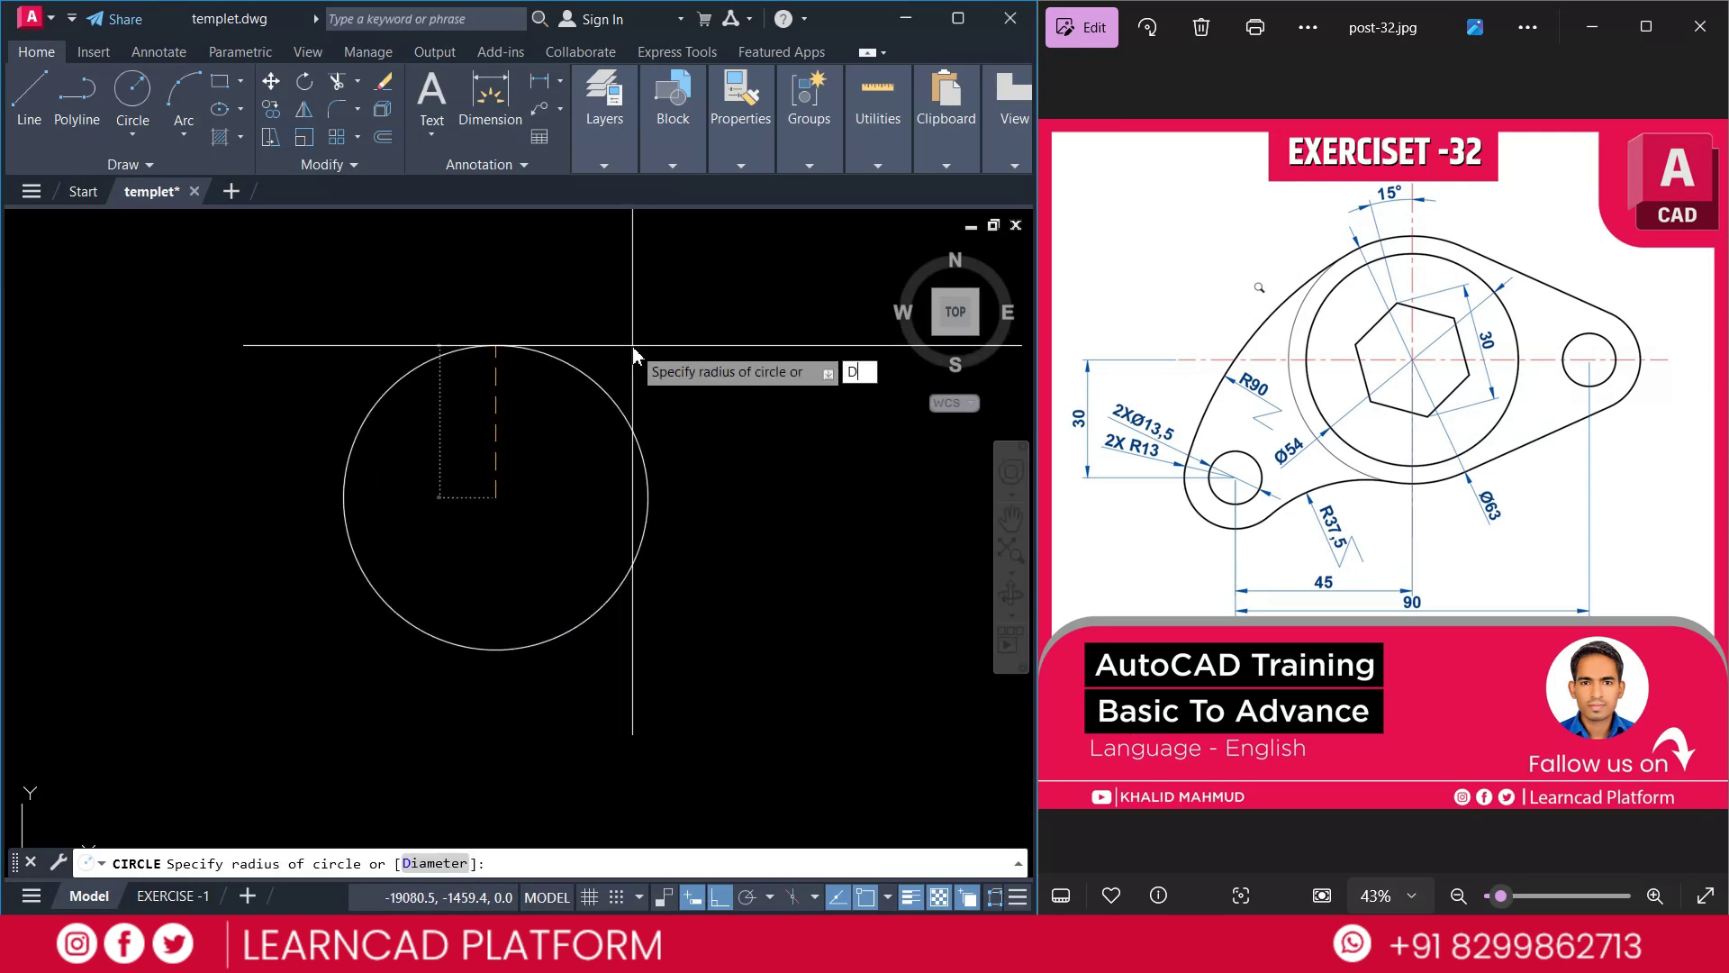
key(Return)
text(6)
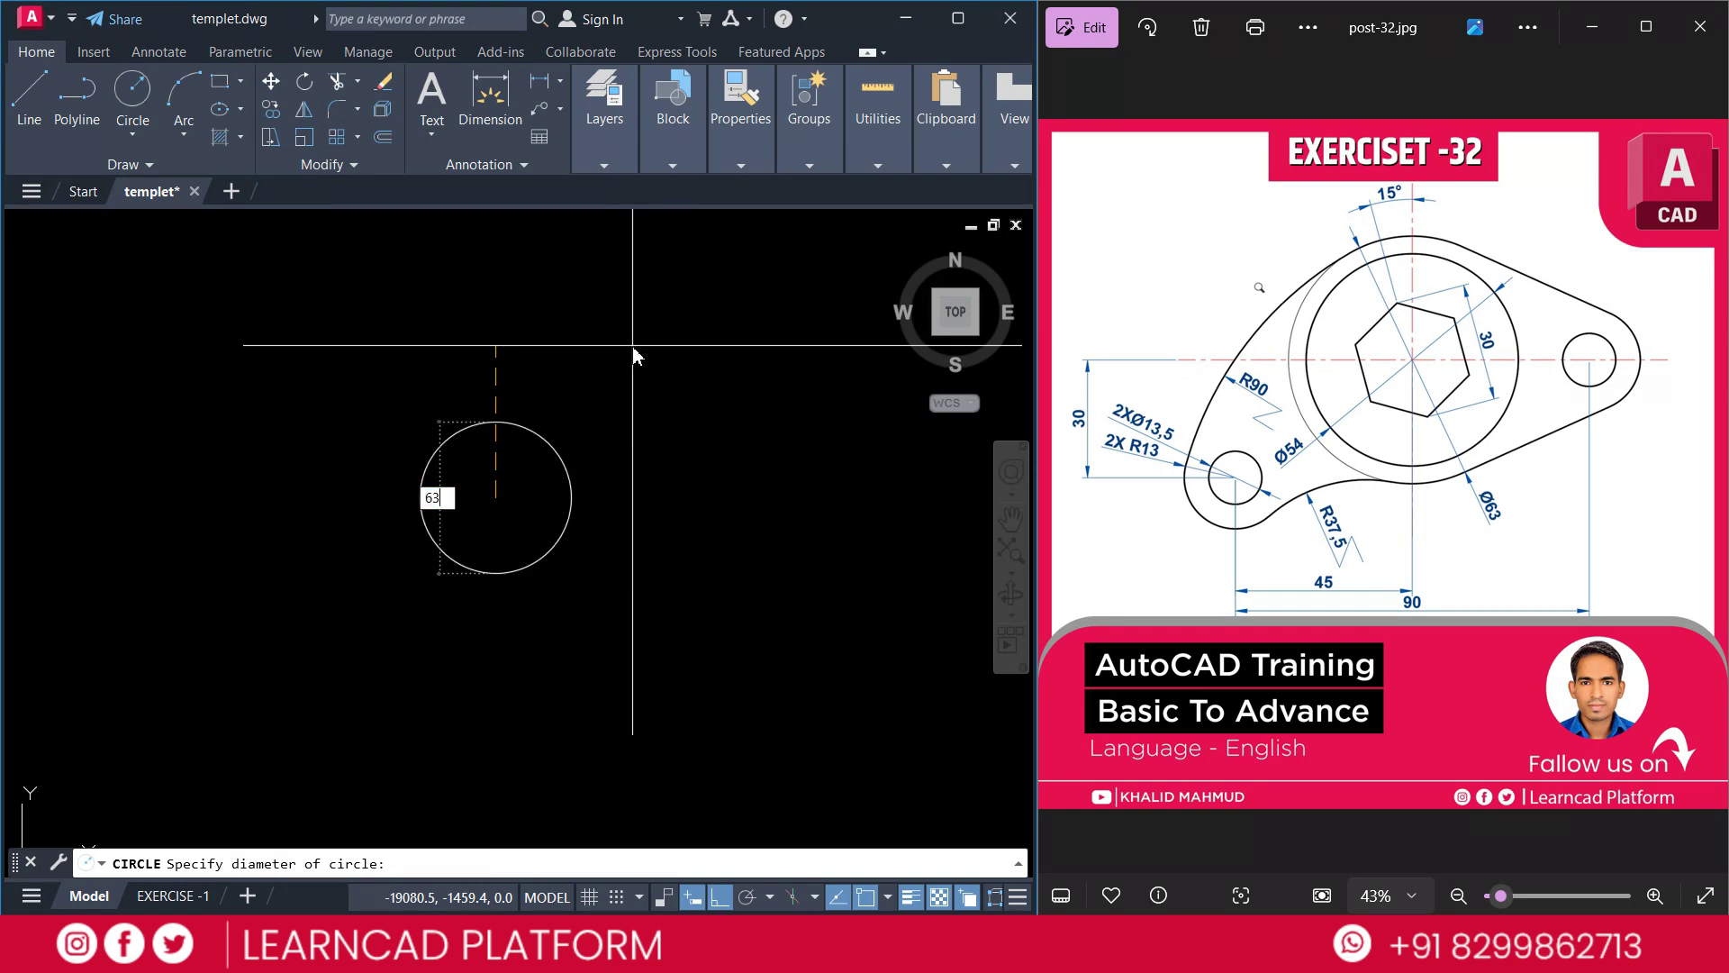
text(3)
key(Return)
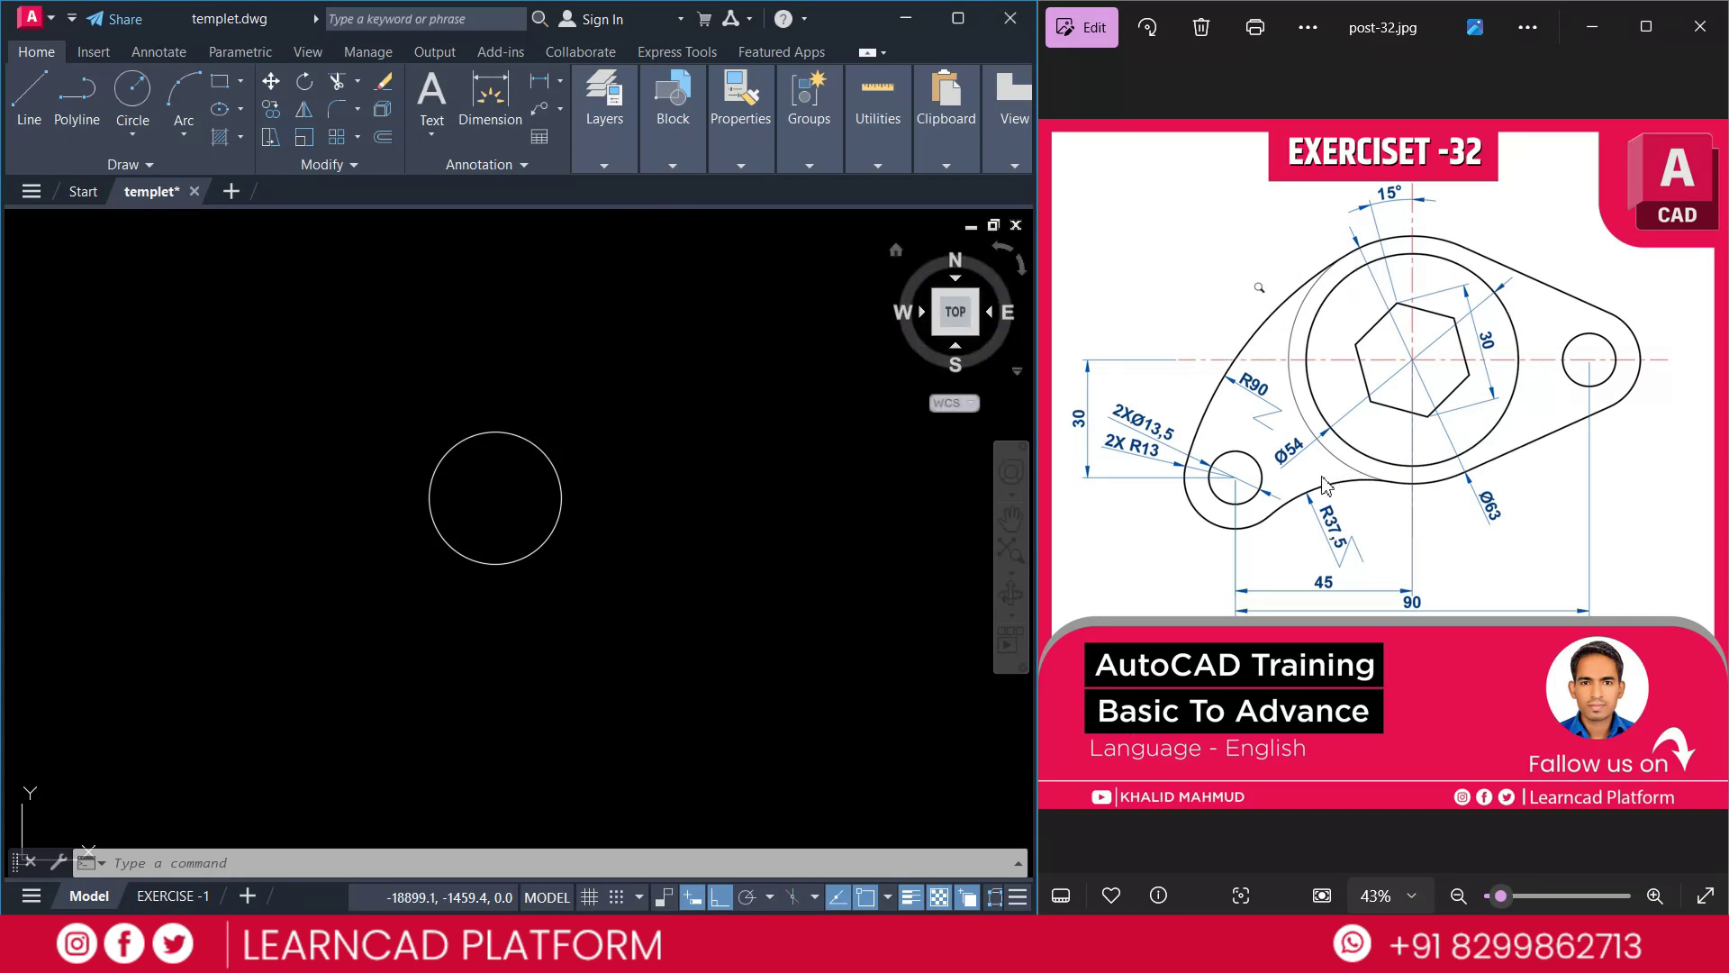
Draw a Ø54 circle sharing the Ø63 circle's centre
scroll(531, 505, up, 3)
click(513, 493)
click(502, 493)
scroll(503, 494, up, 2)
text(c)
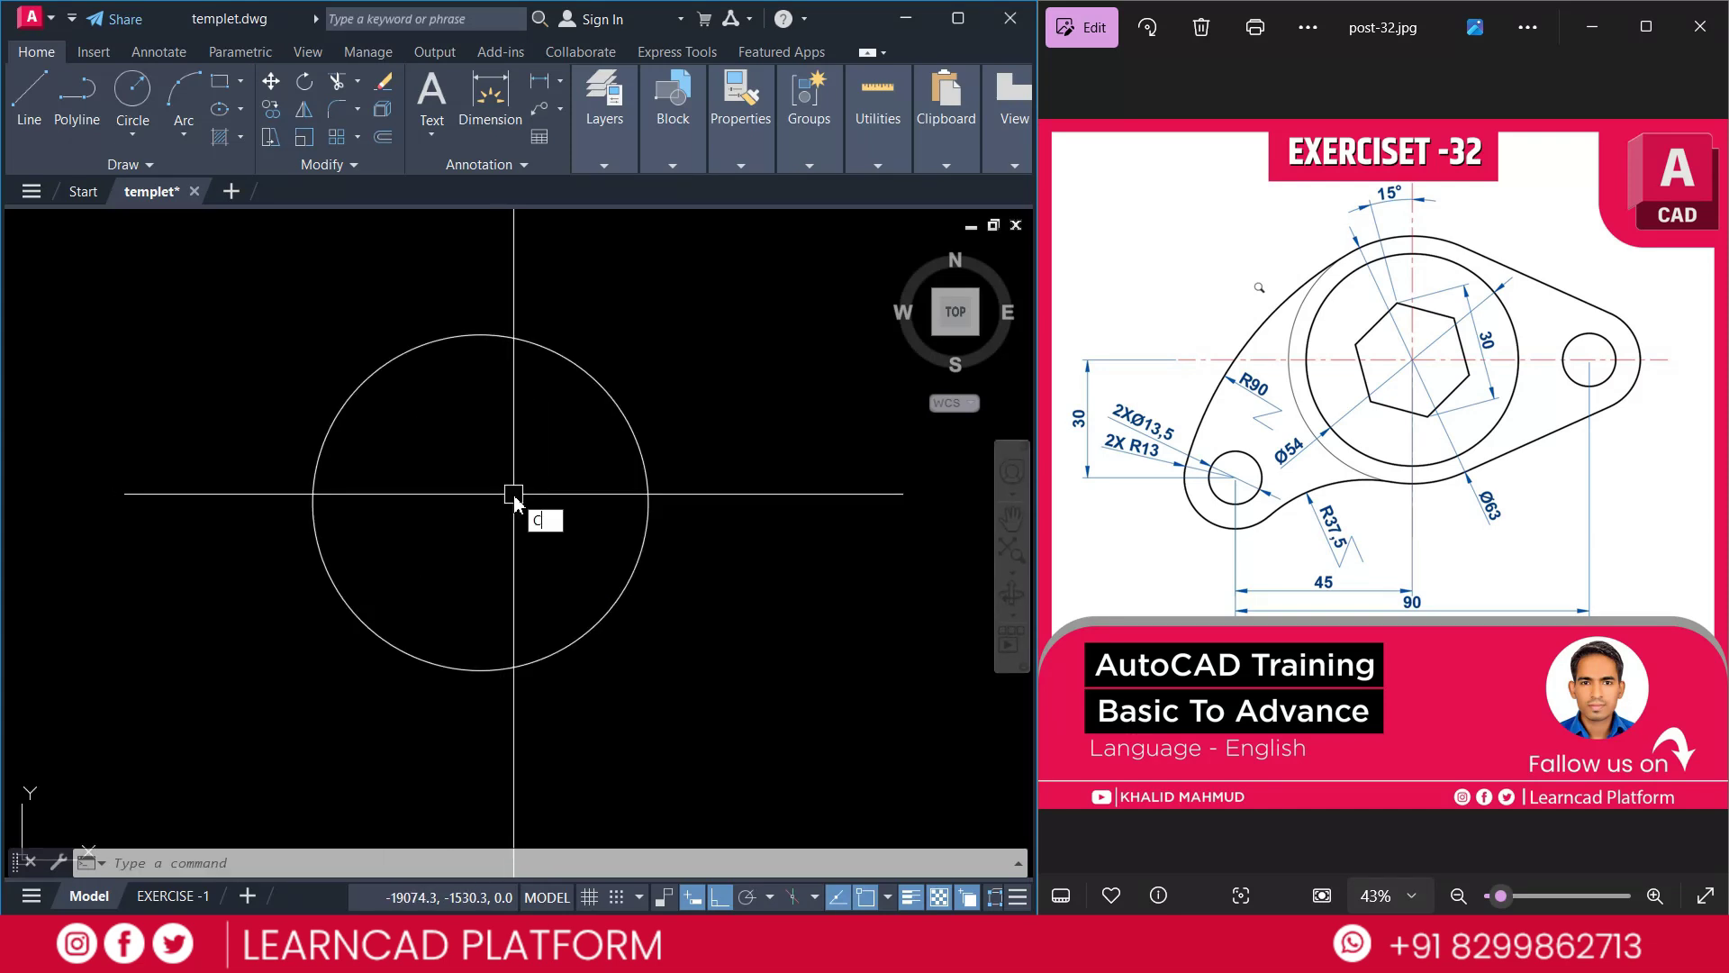
key(Return)
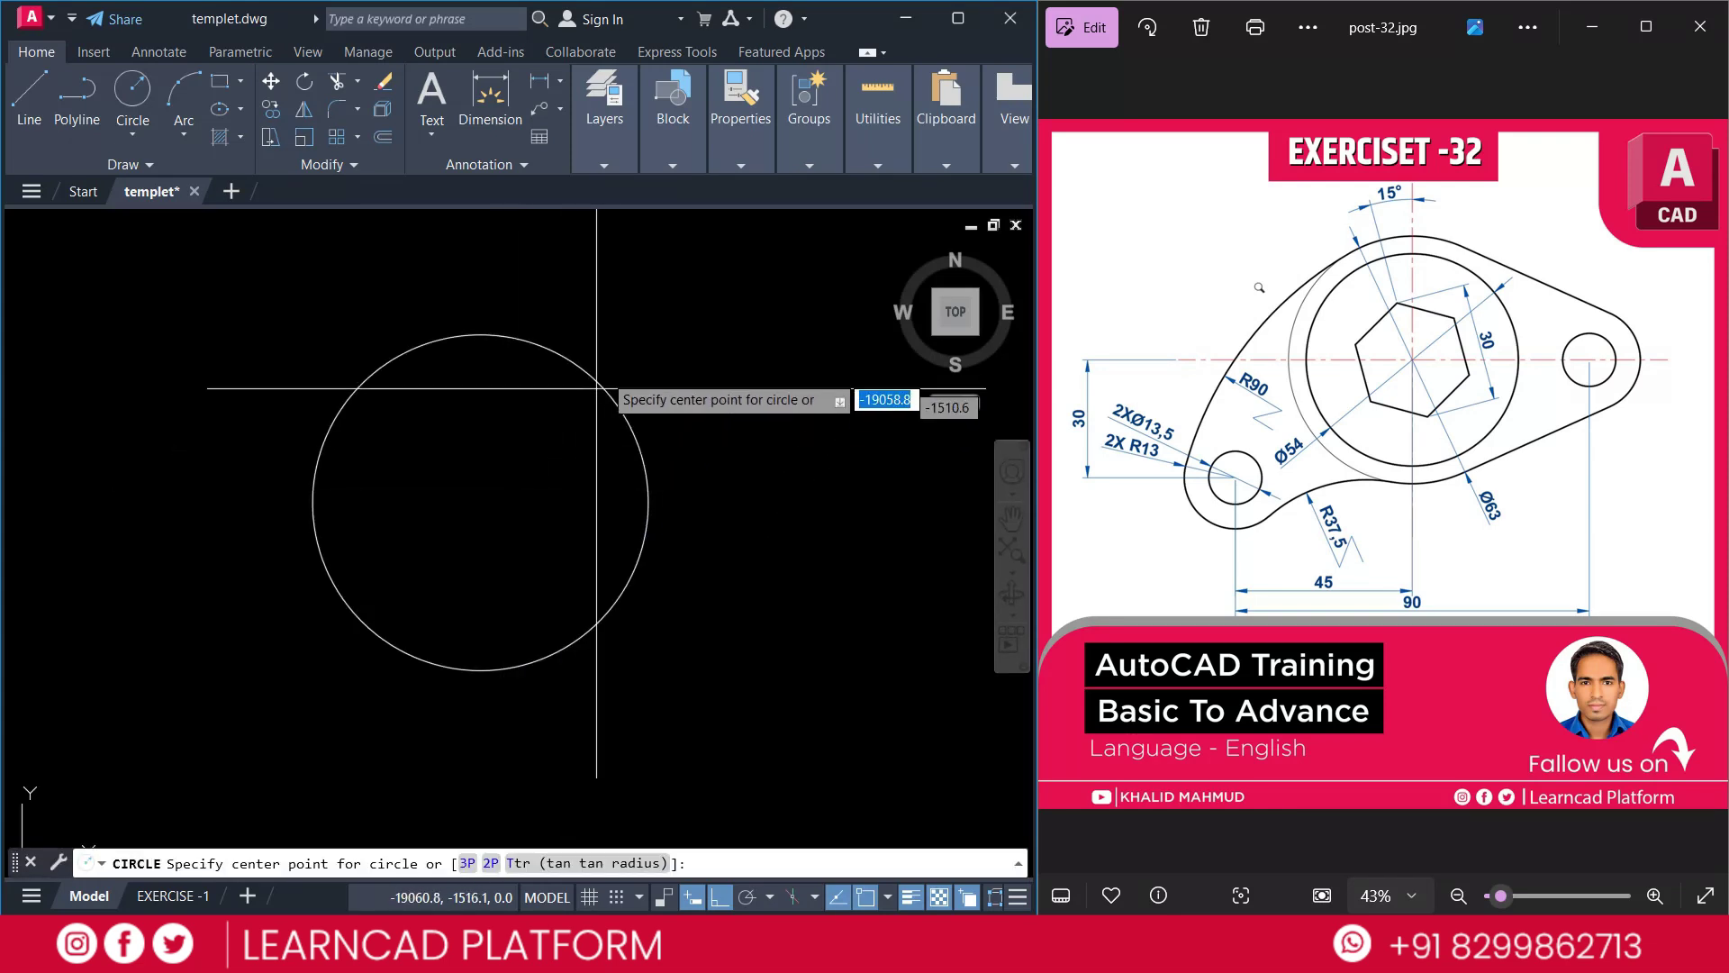
click(482, 502)
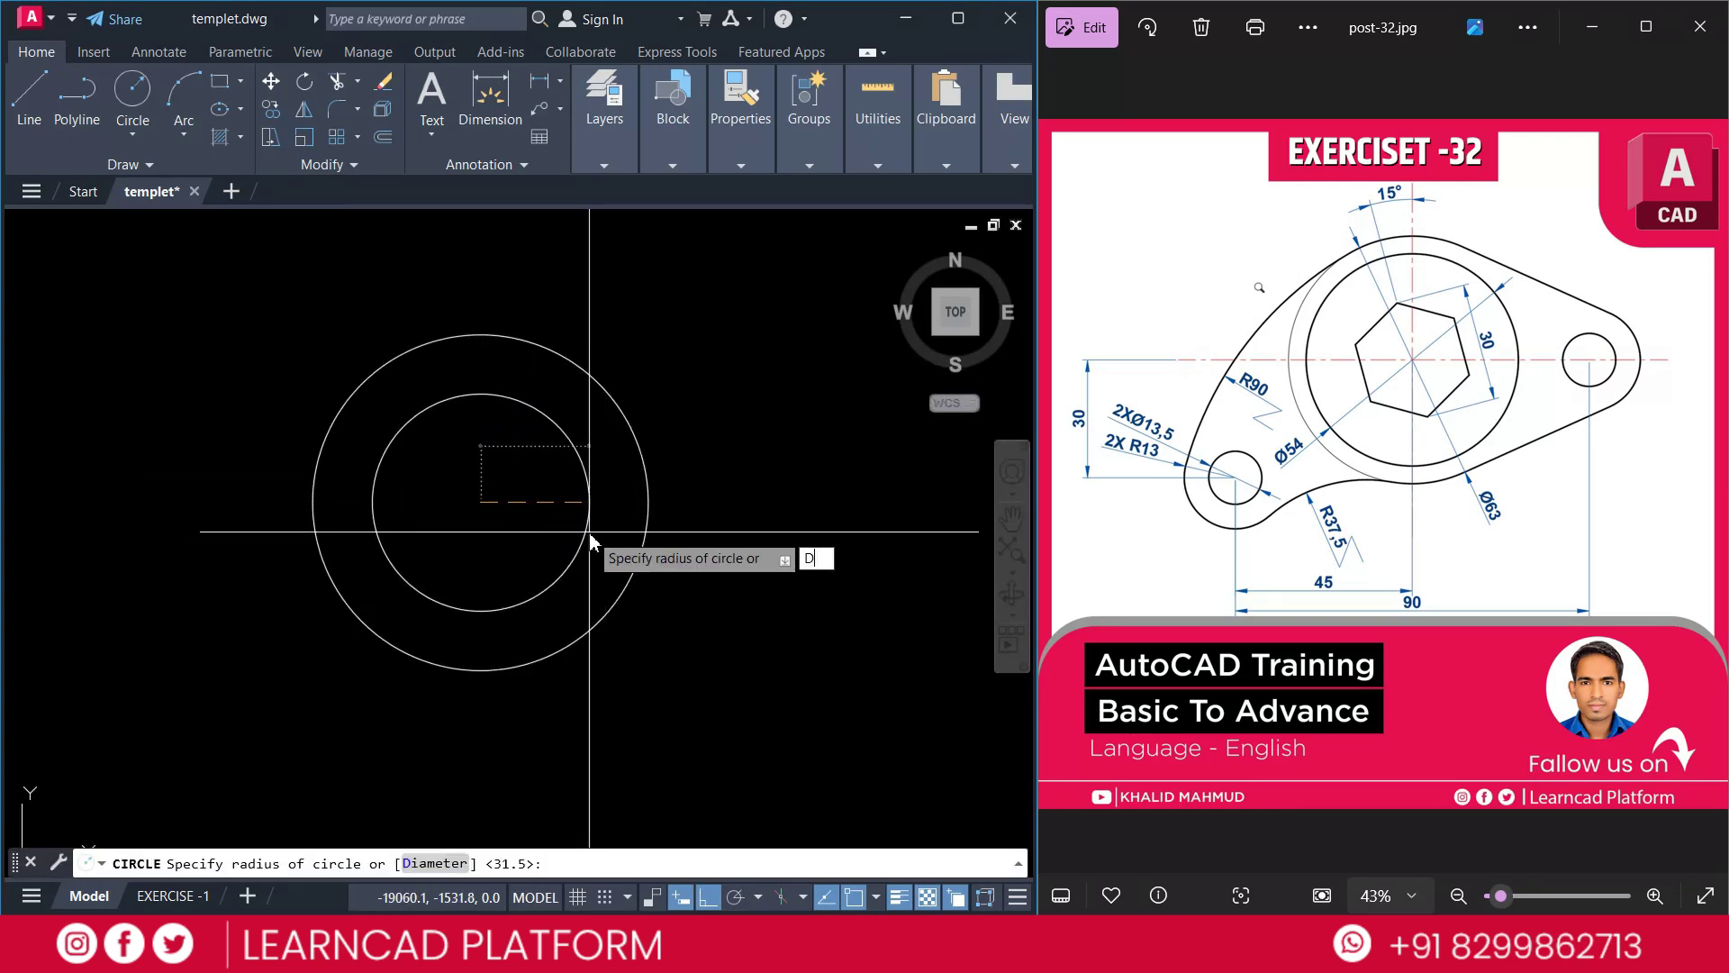
text(d)
key(Return)
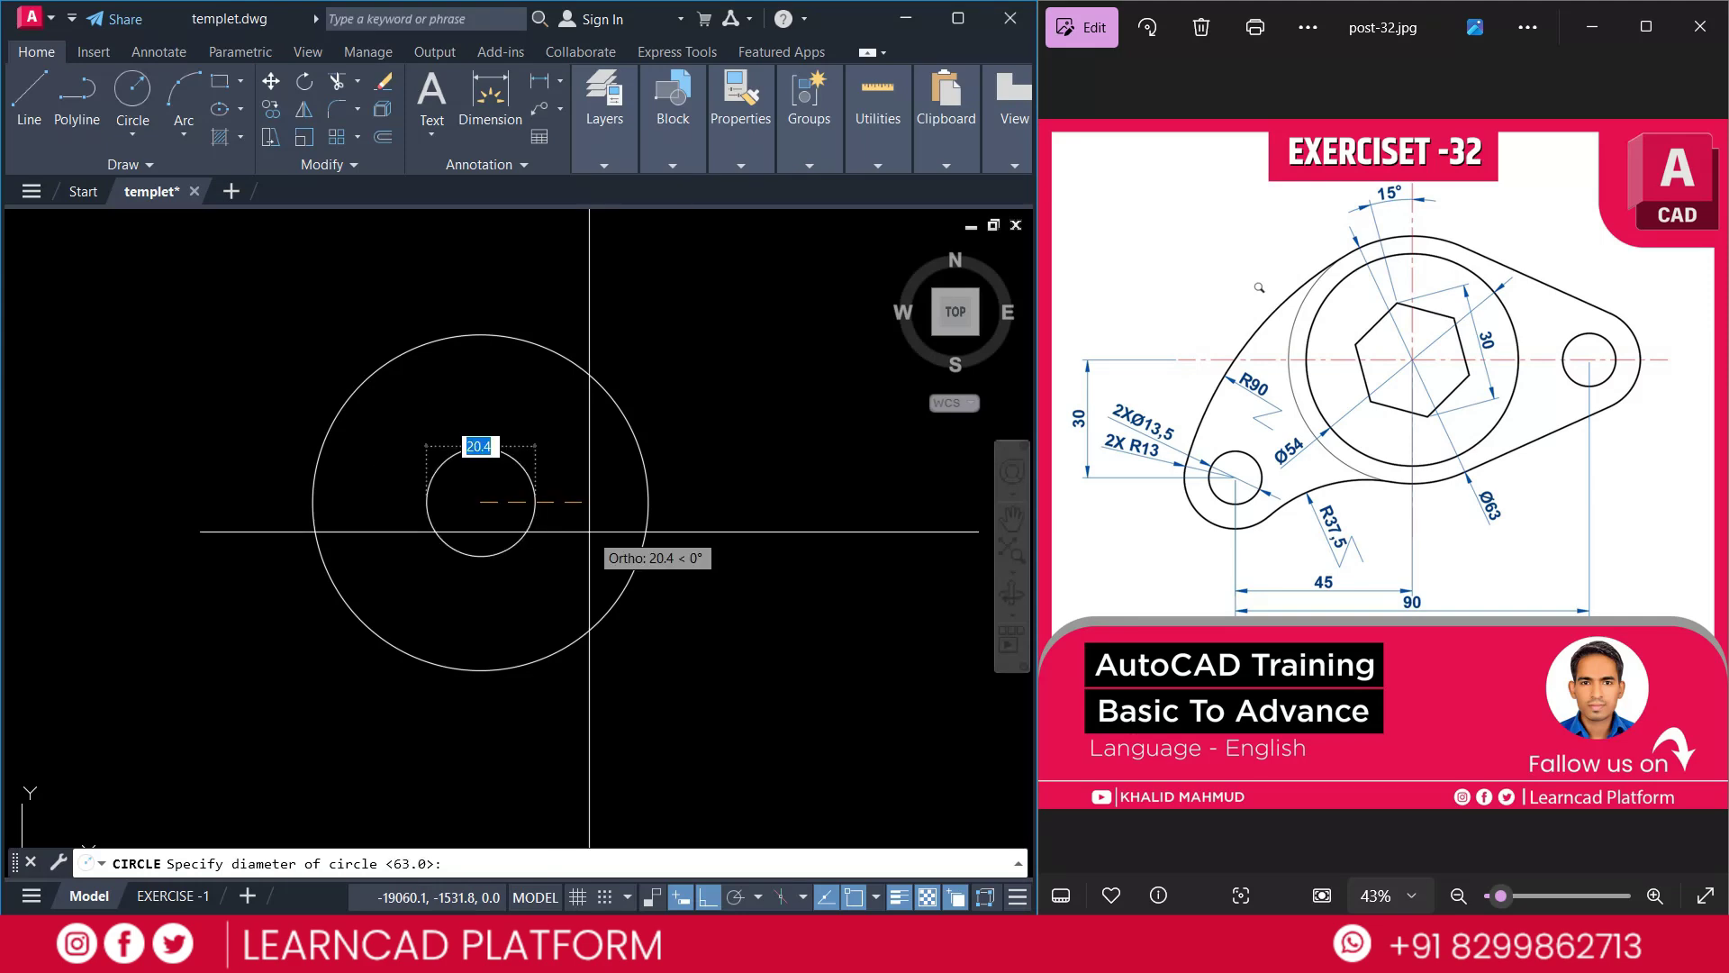
text(5)
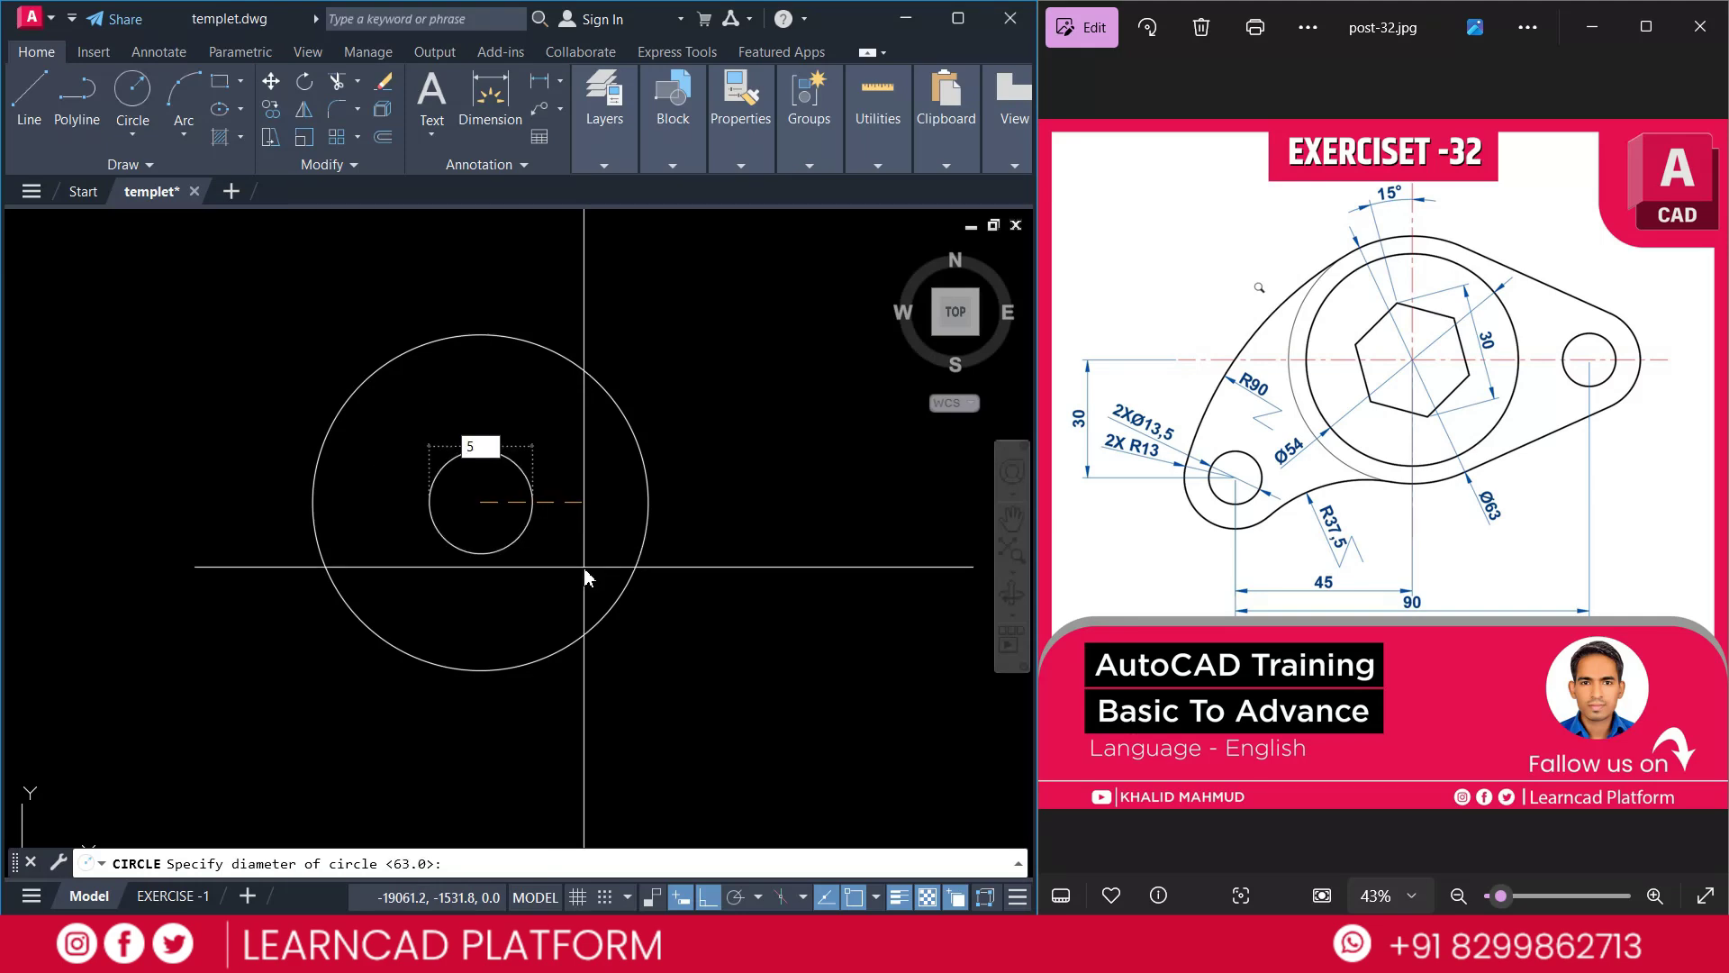
text(4)
key(Return)
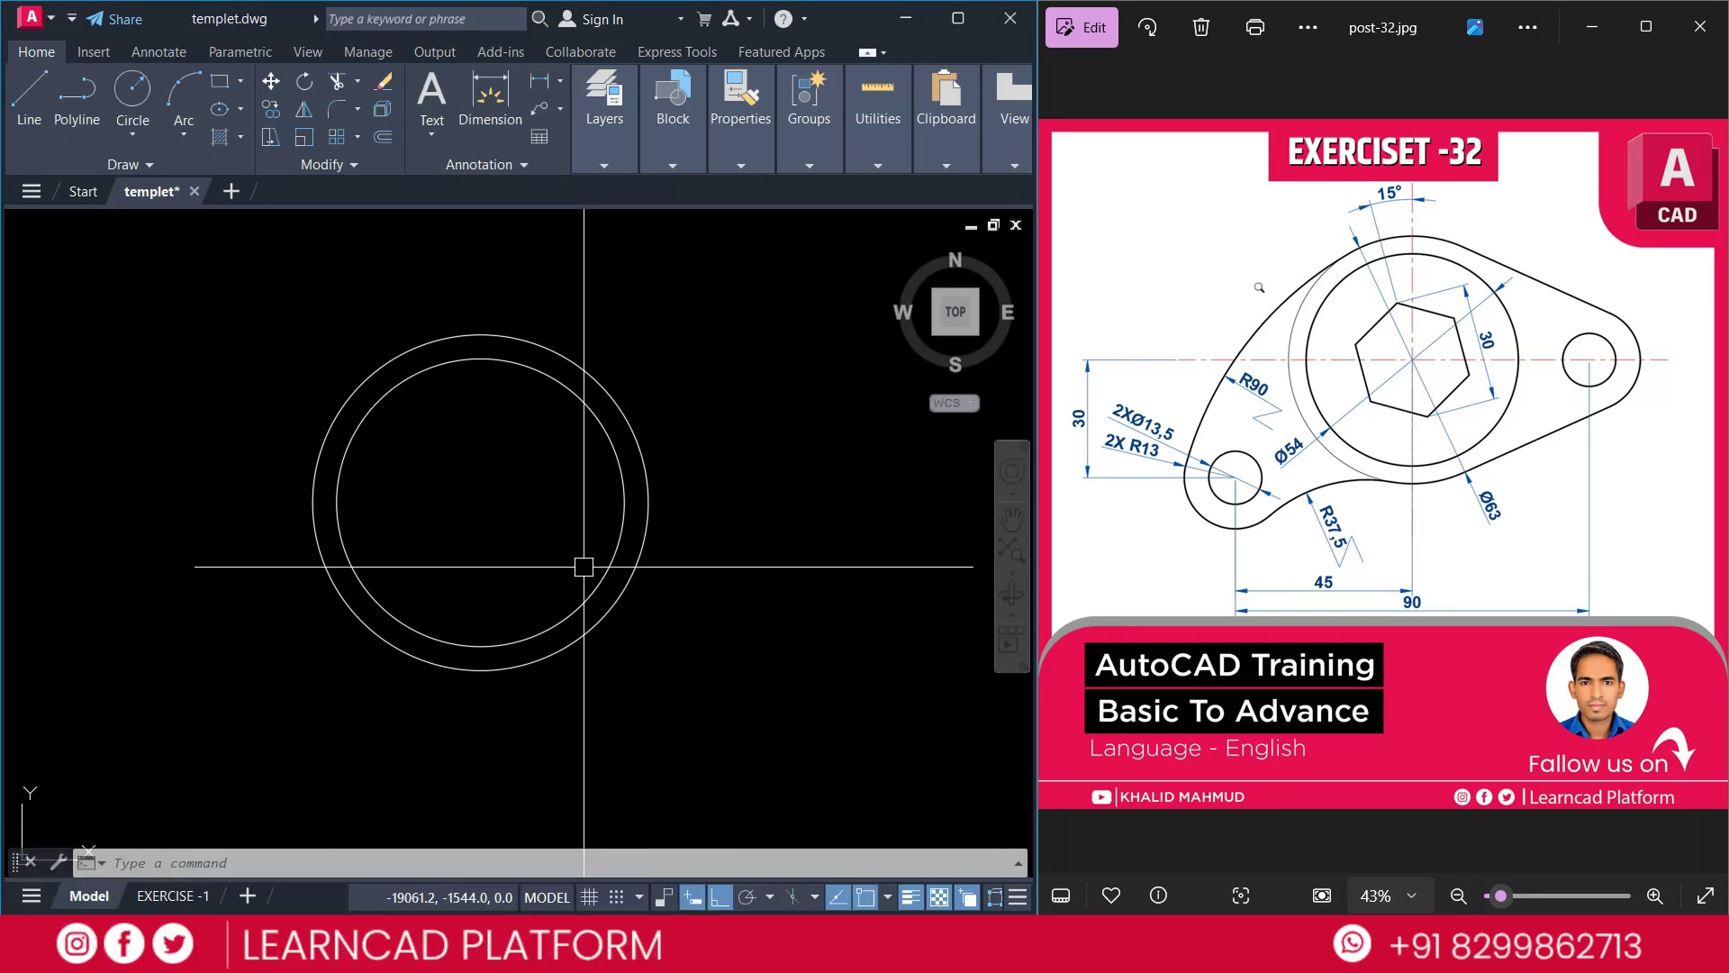
Draw a six-sided polygon inscribed in radius 15 at the circles' centre, then select it
text(pol)
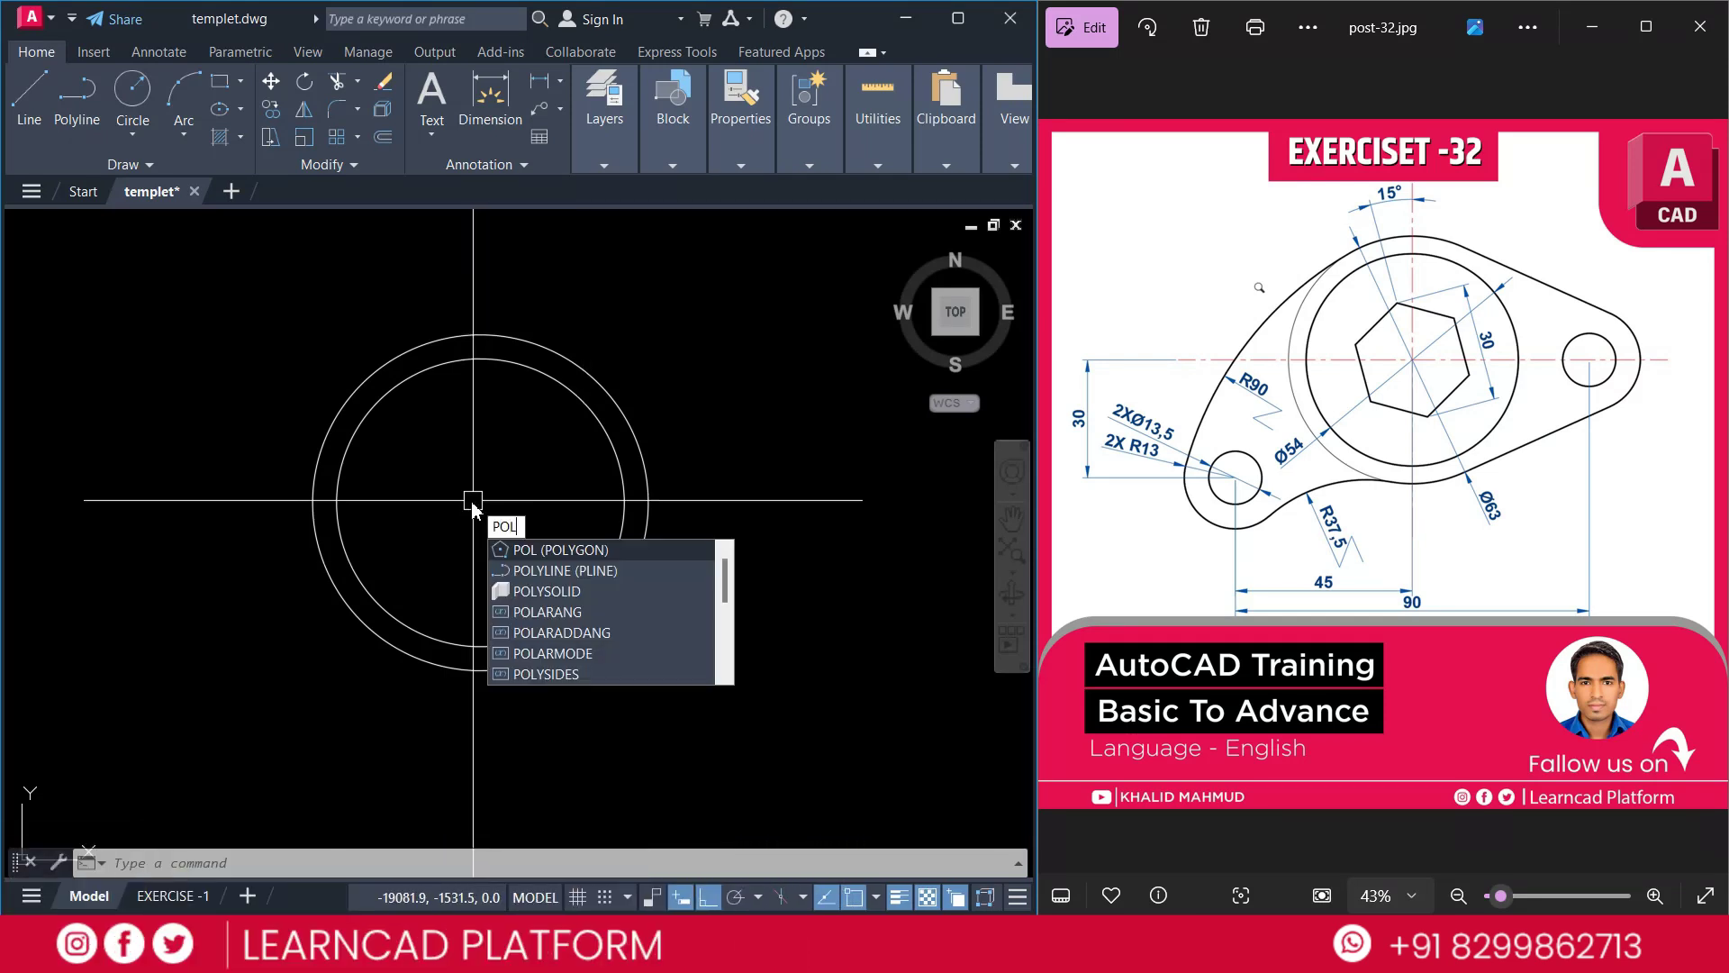
key(Return)
key(Return)
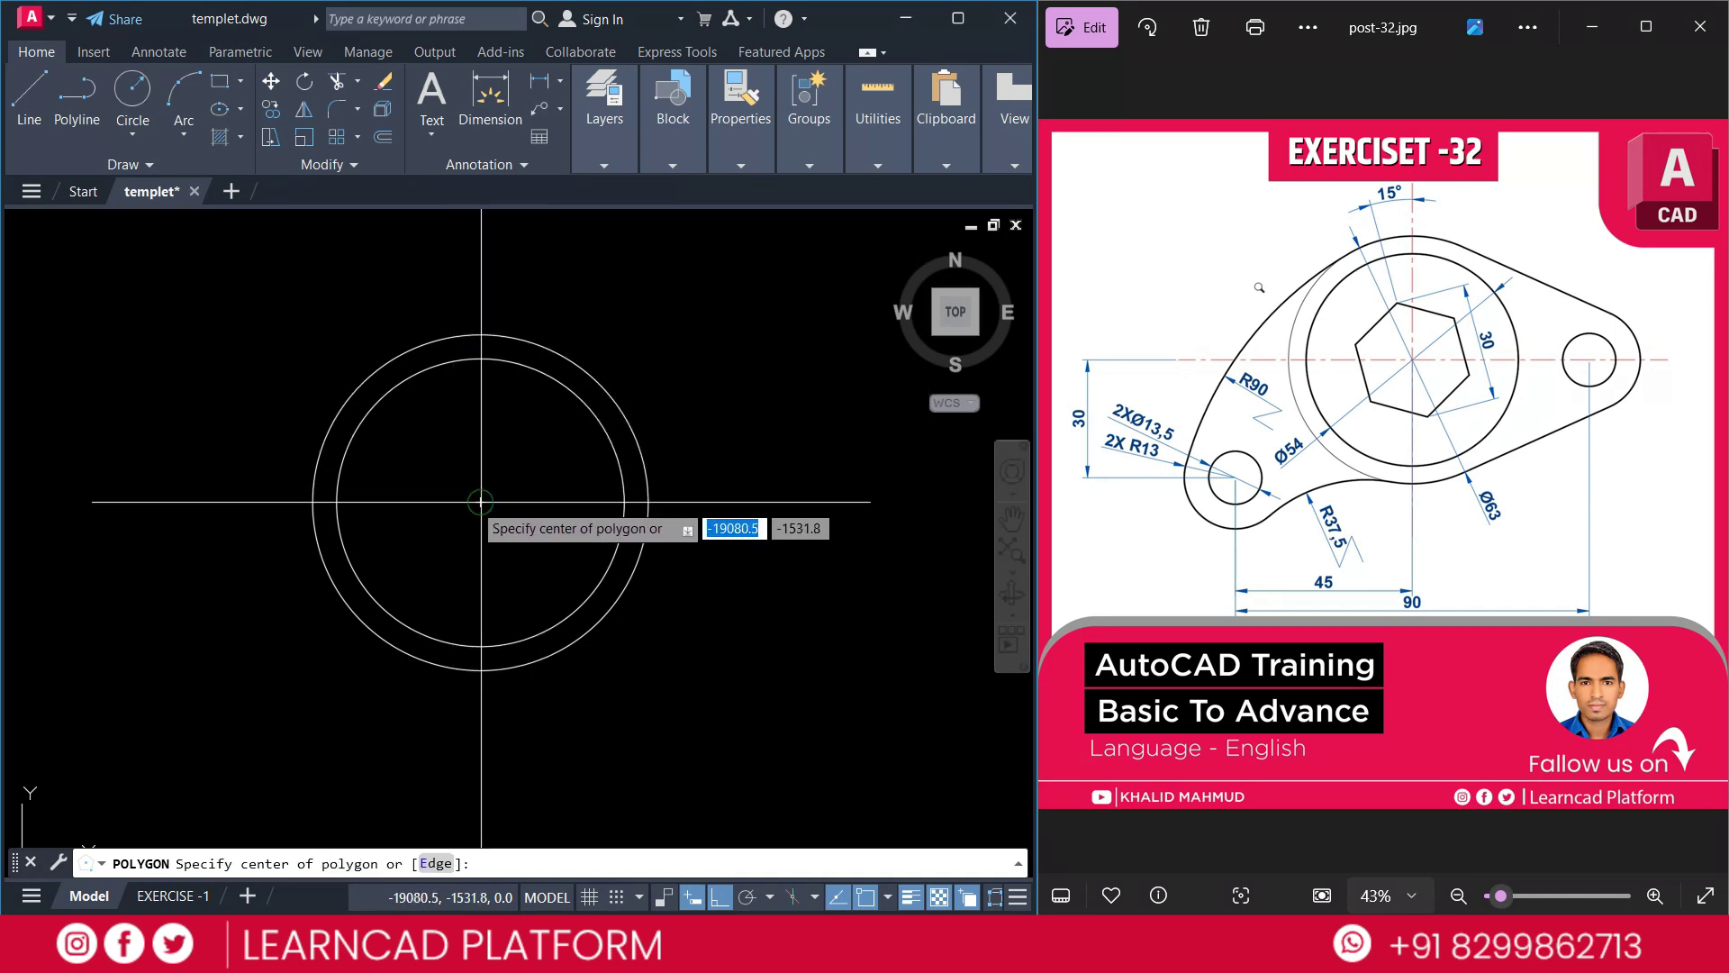
click(476, 506)
click(546, 559)
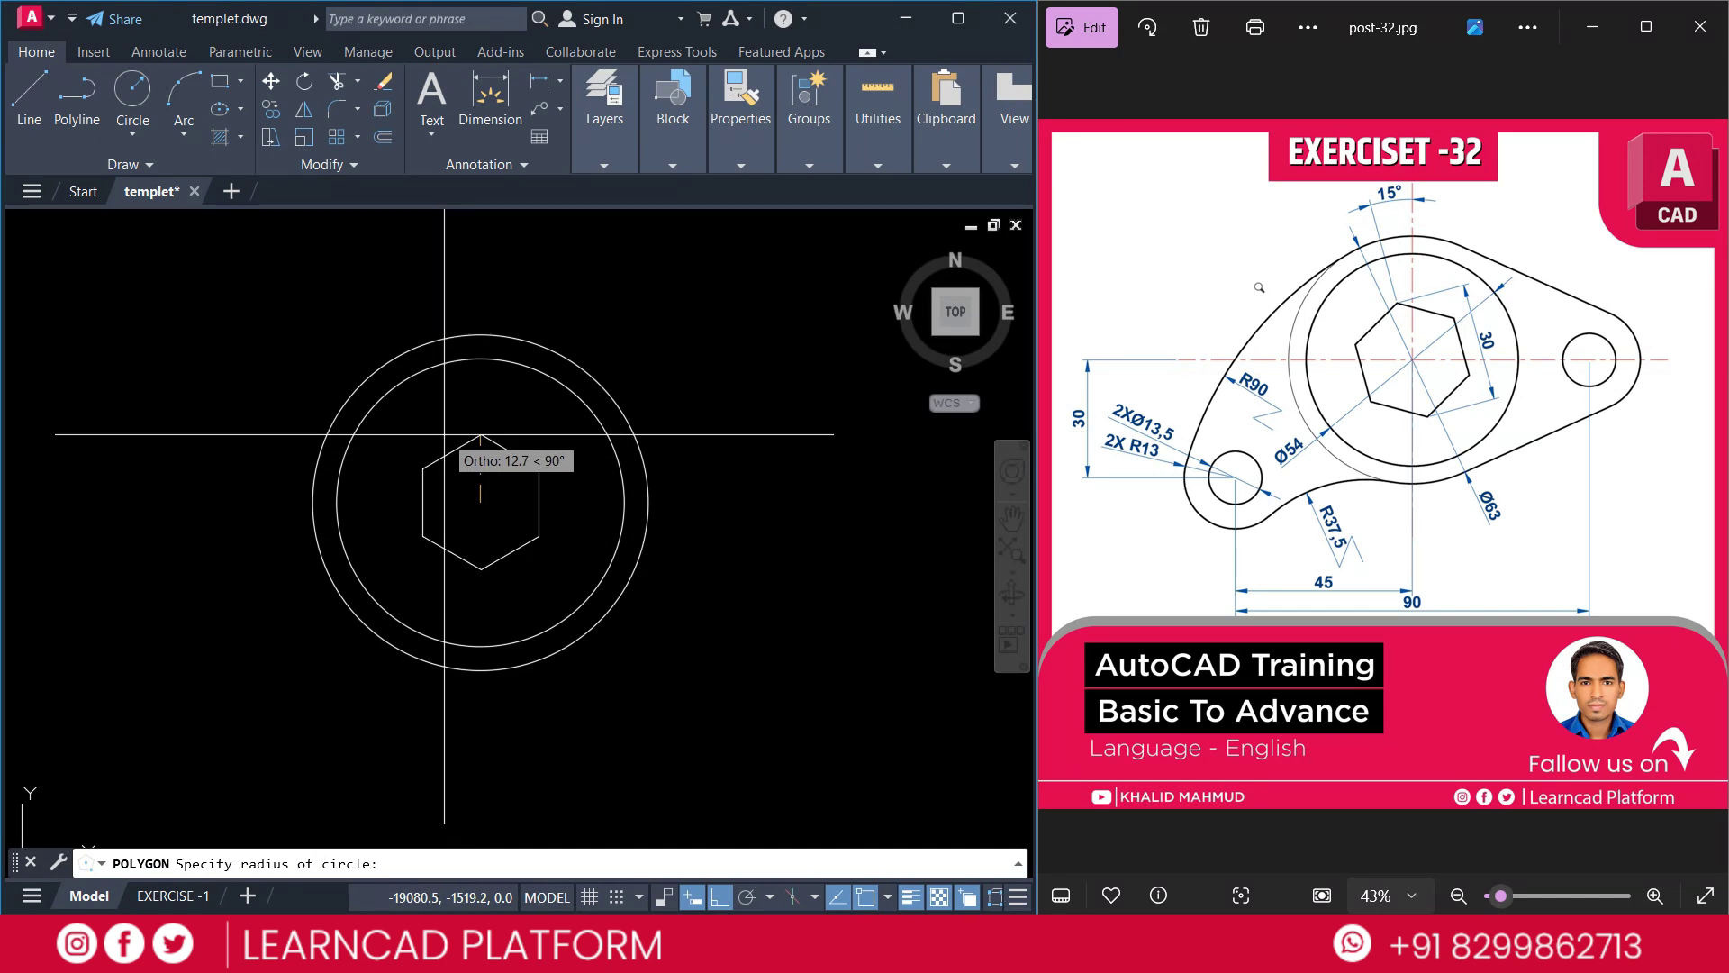
text(15)
key(Return)
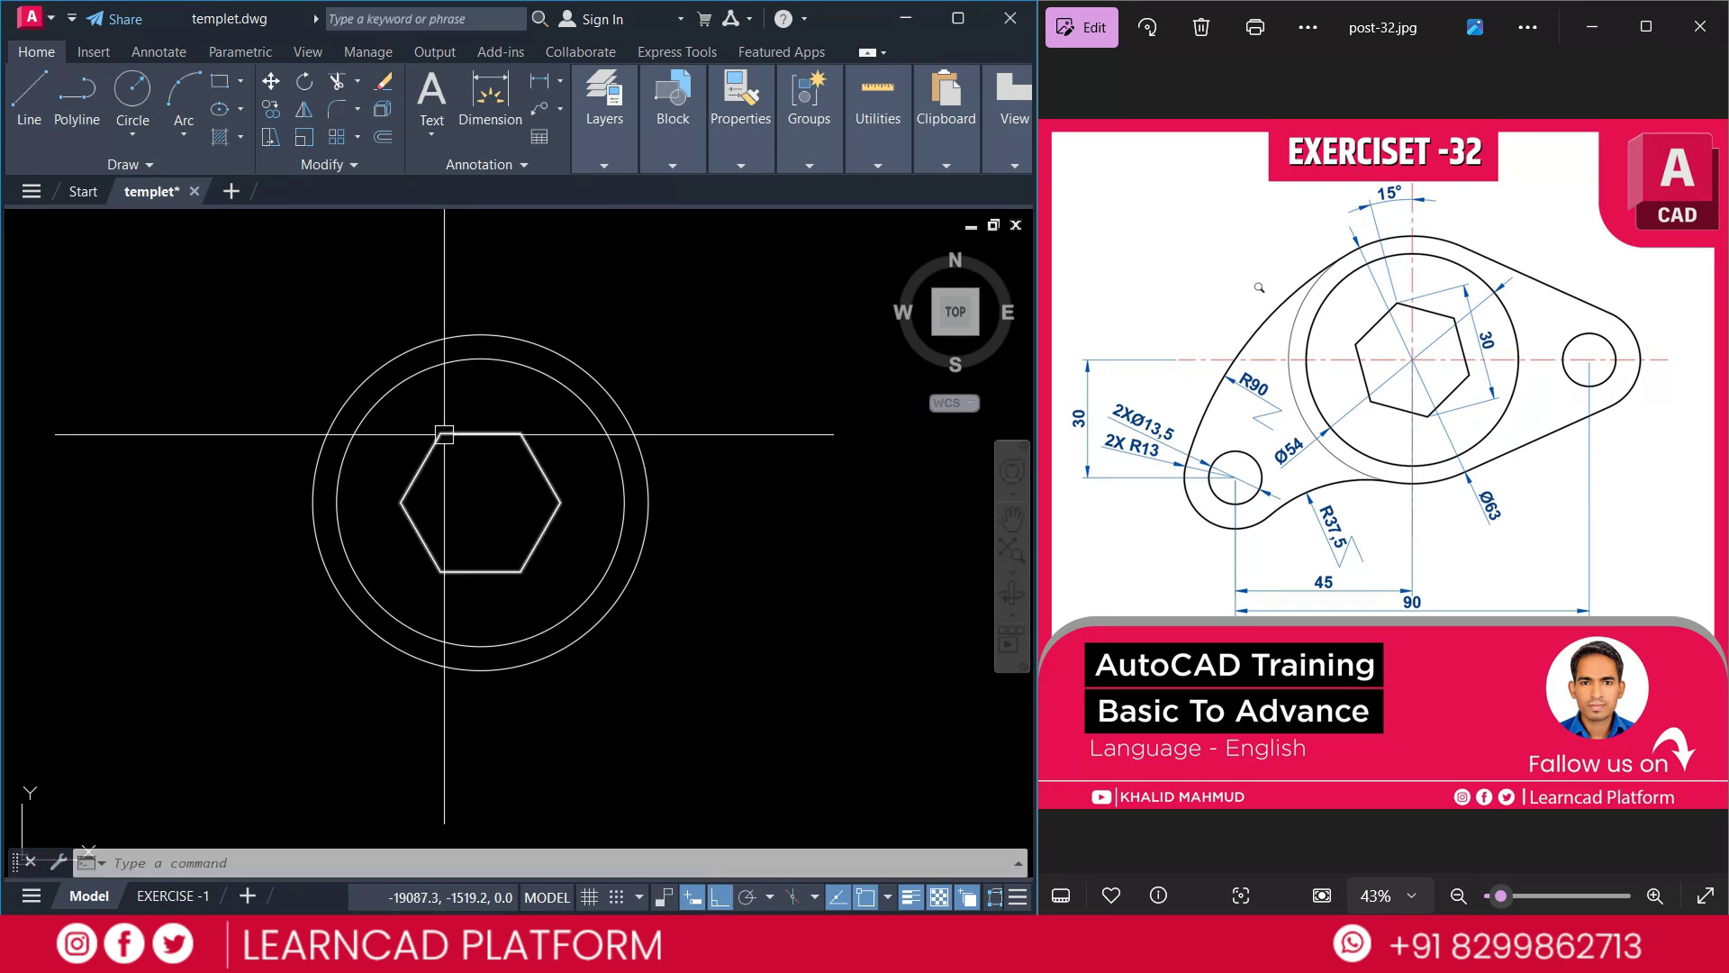
click(507, 435)
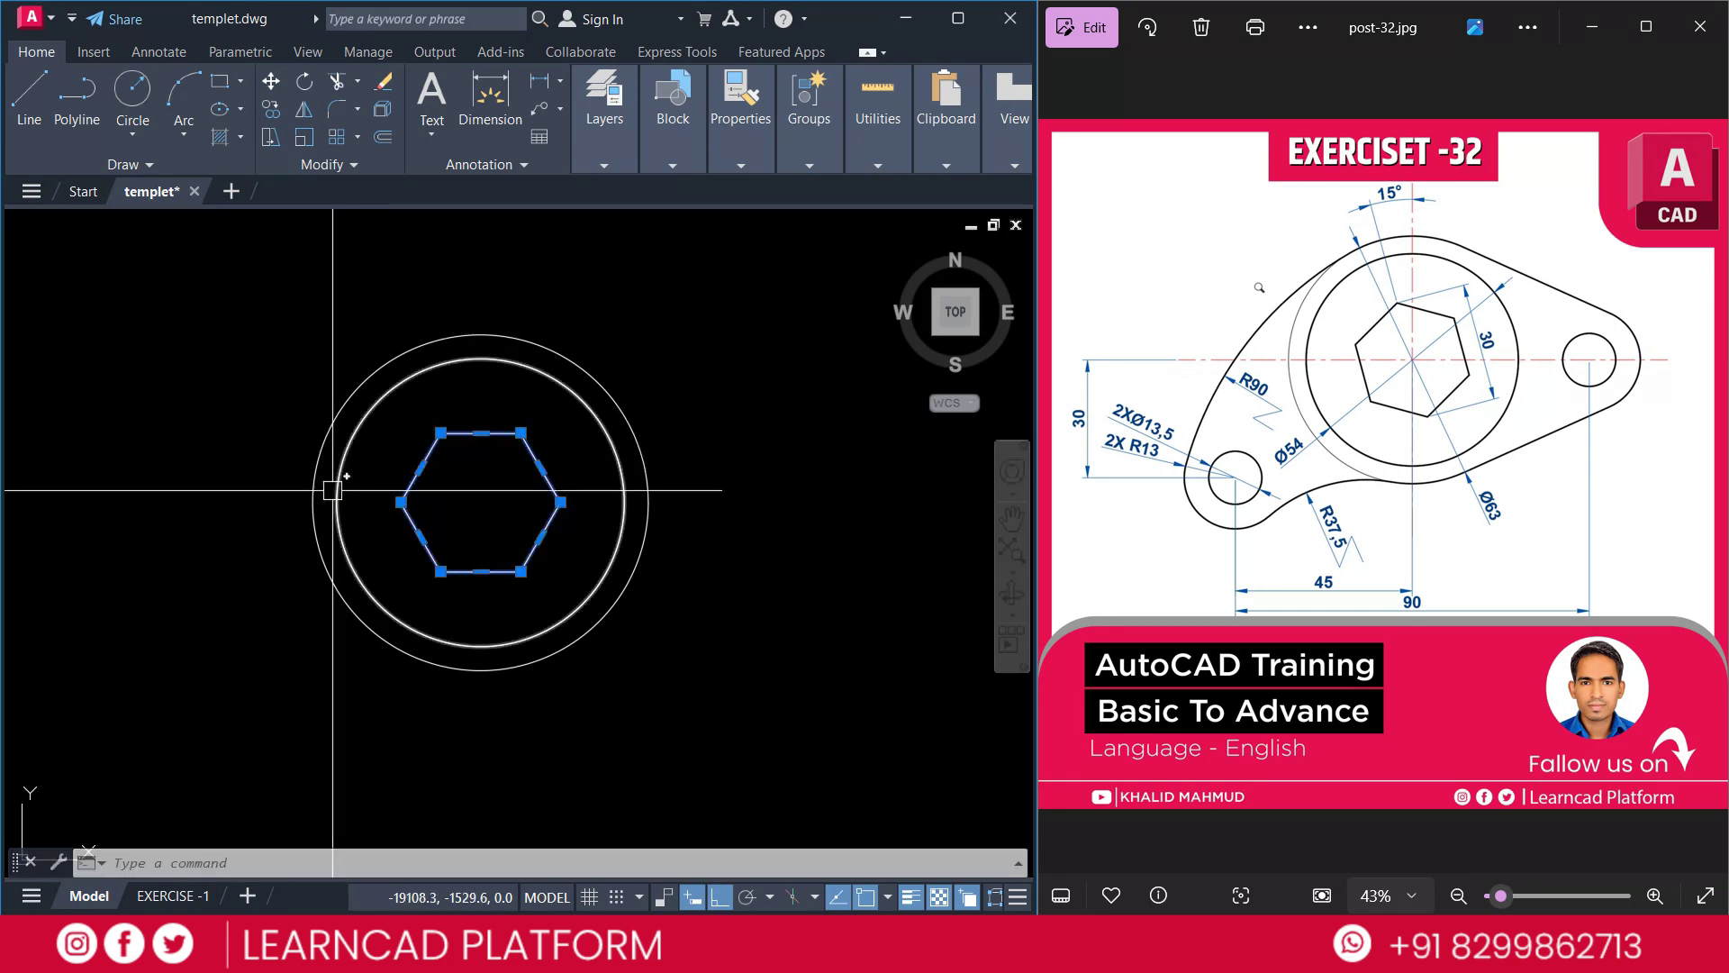
text(o)
key(BackSpace)
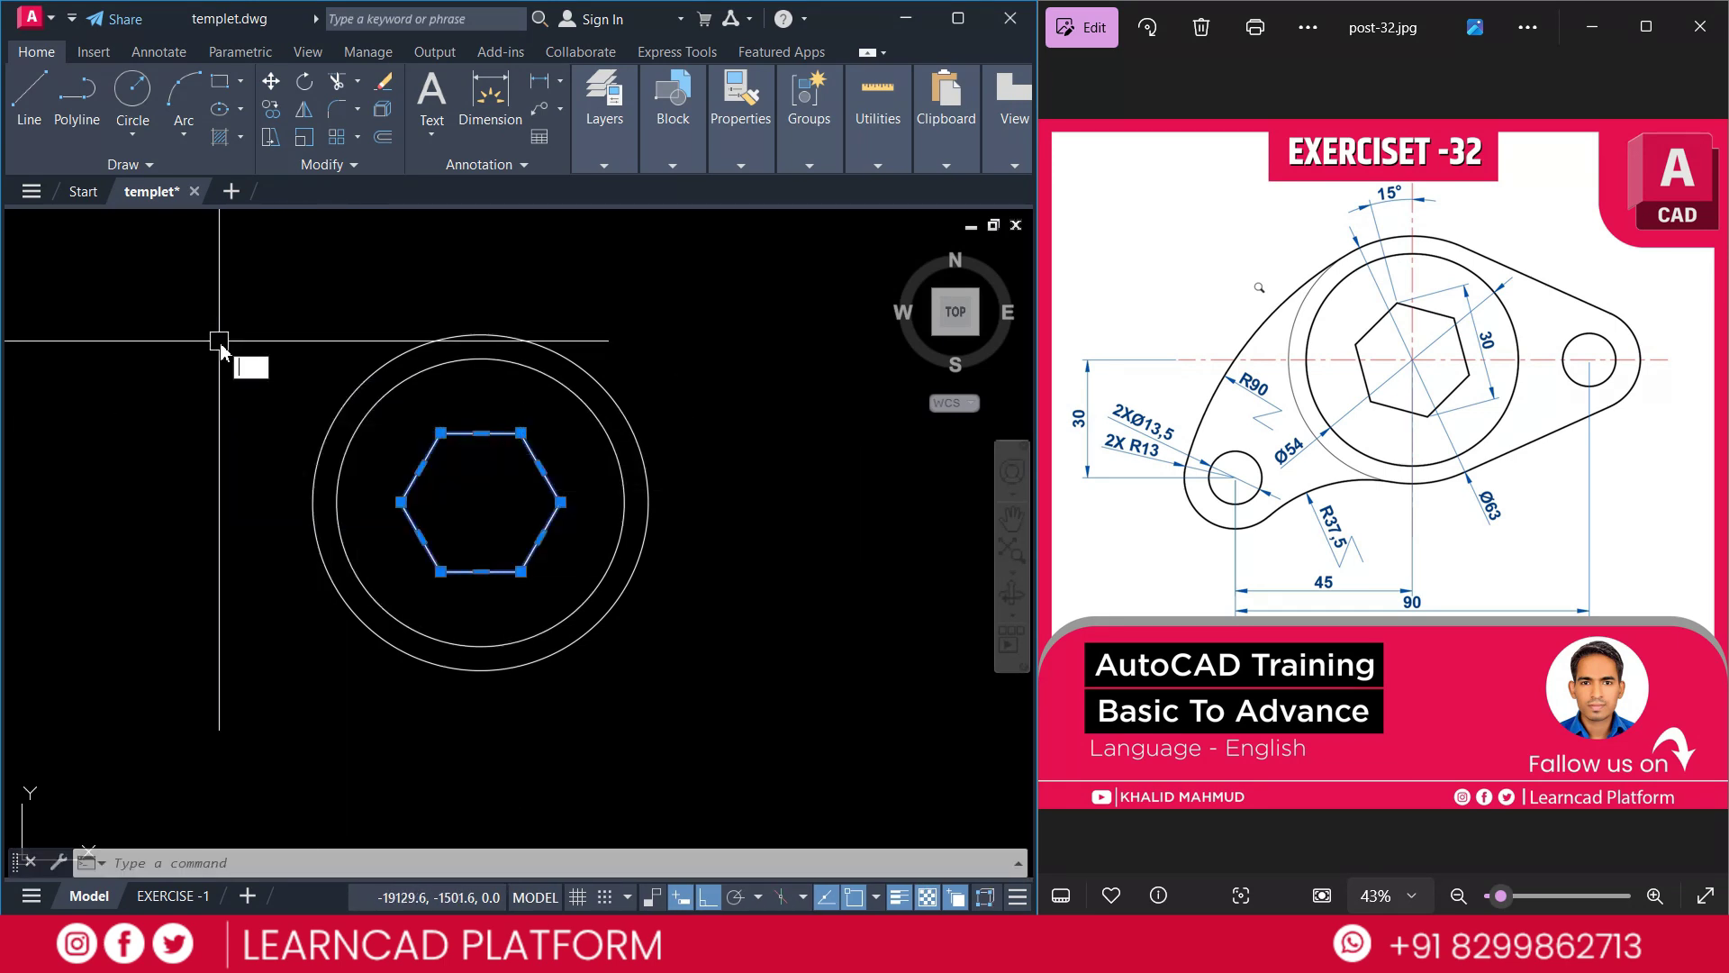
Rotate the hexagon by -15° about its centre
text(RO)
key(Return)
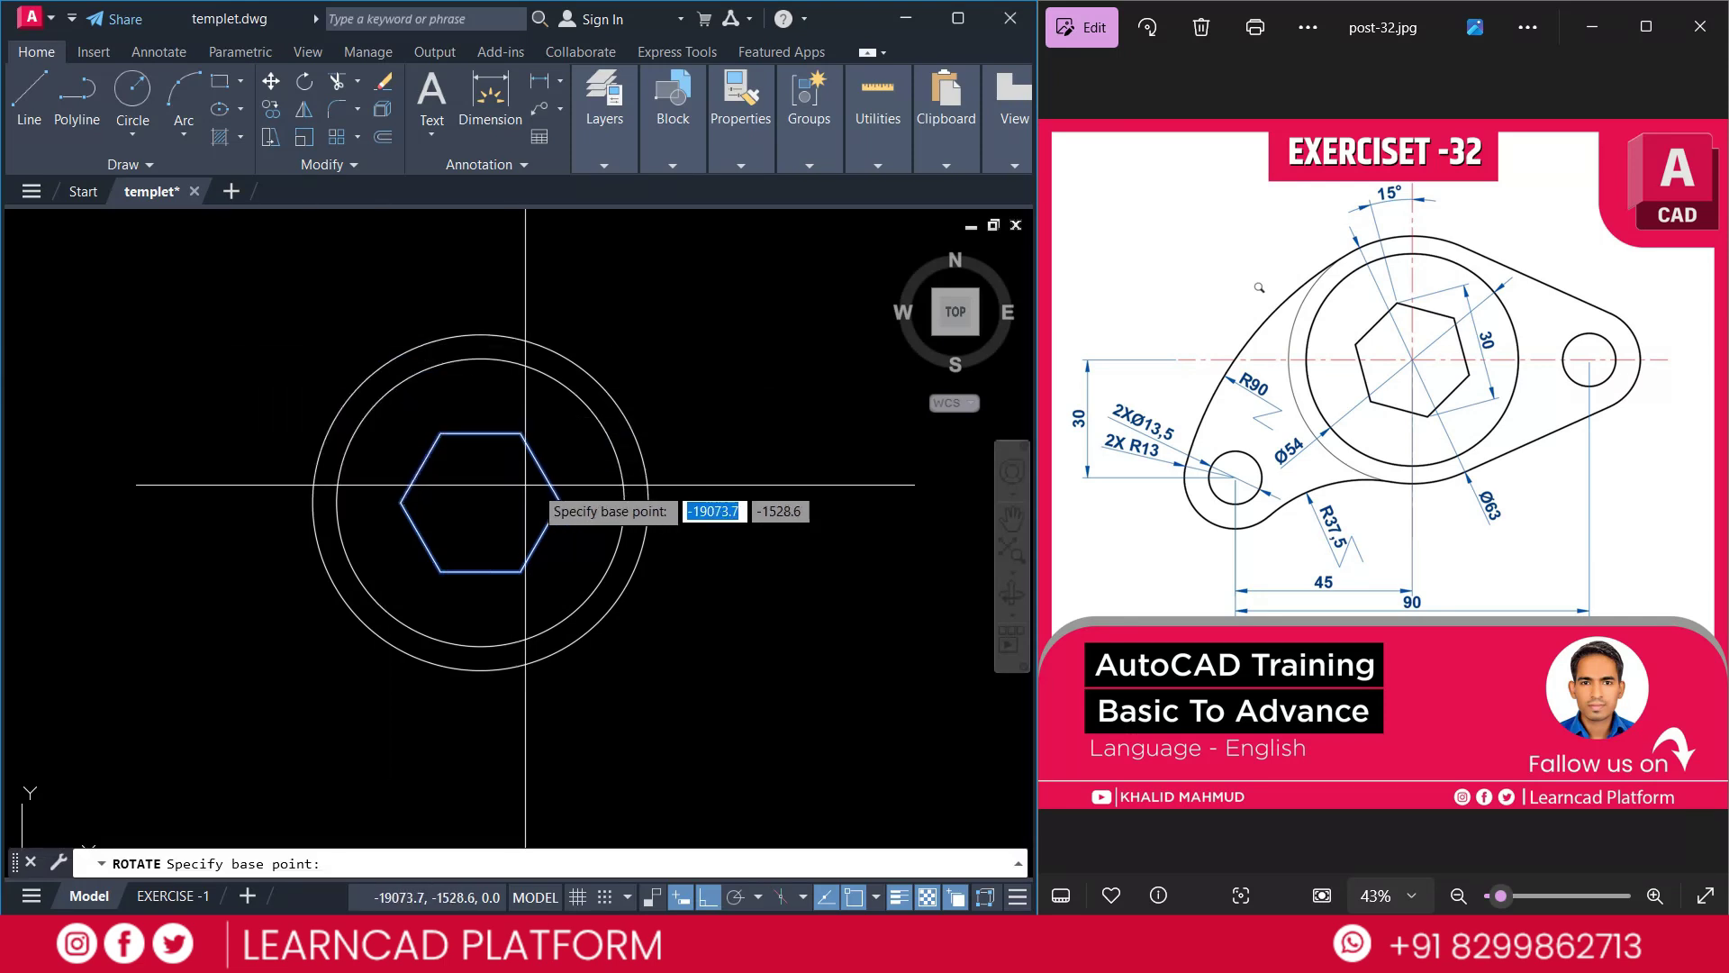
click(481, 501)
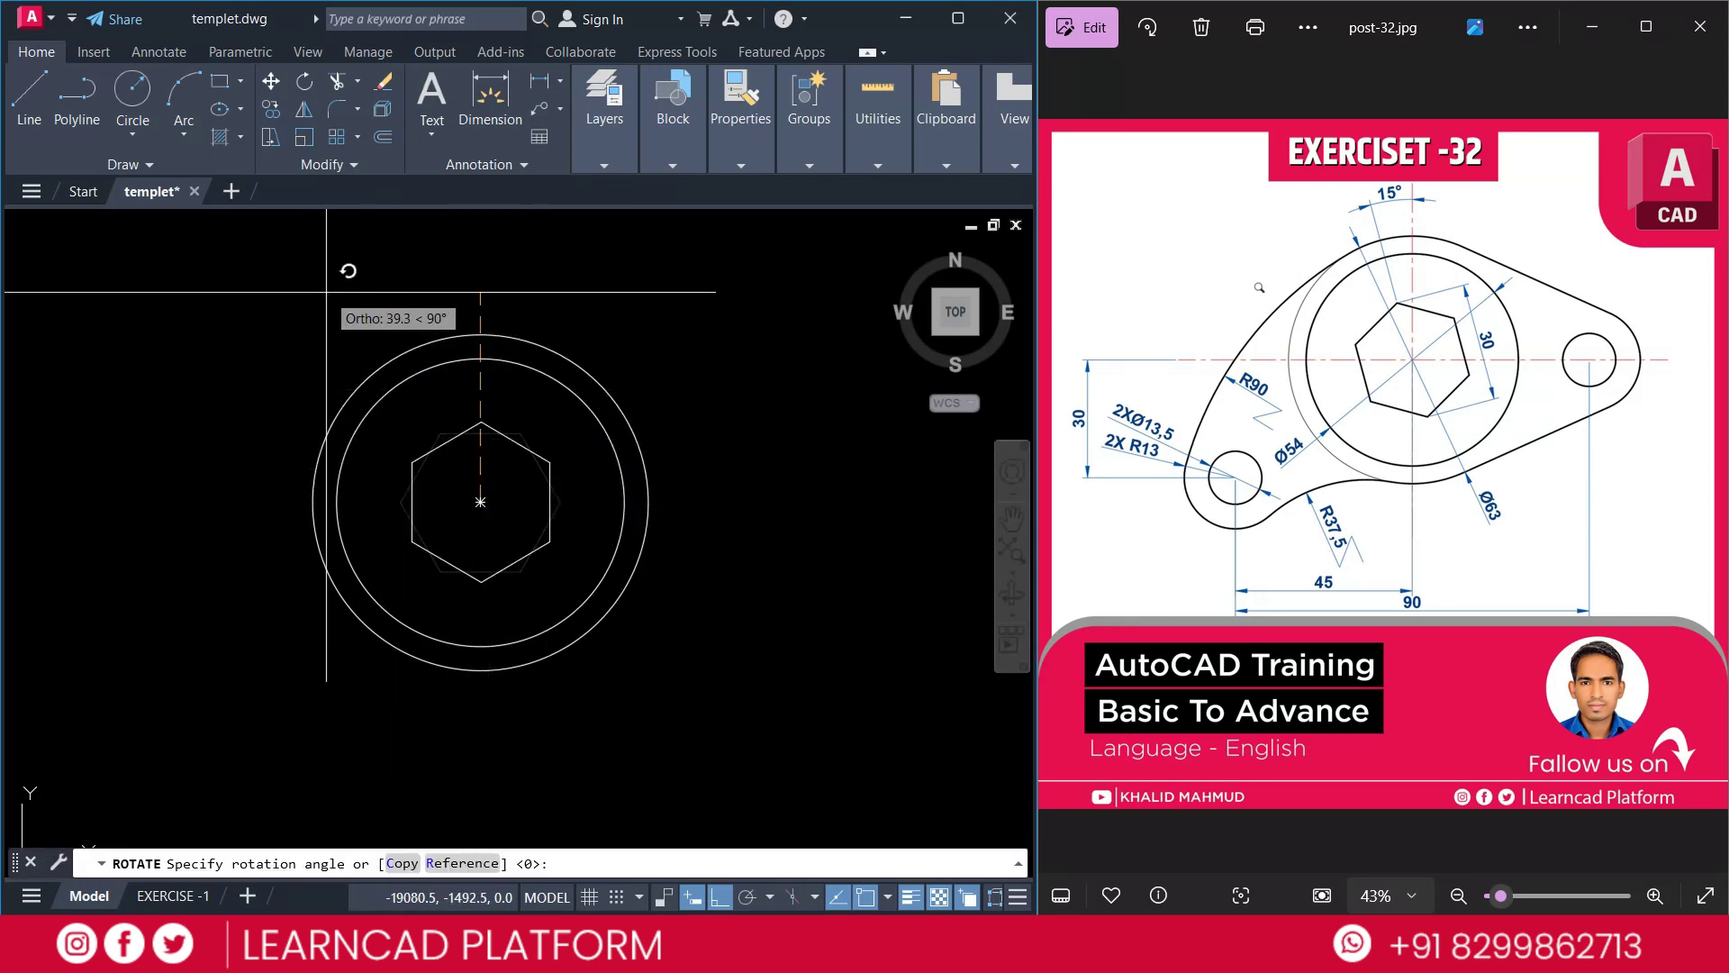
text(-15)
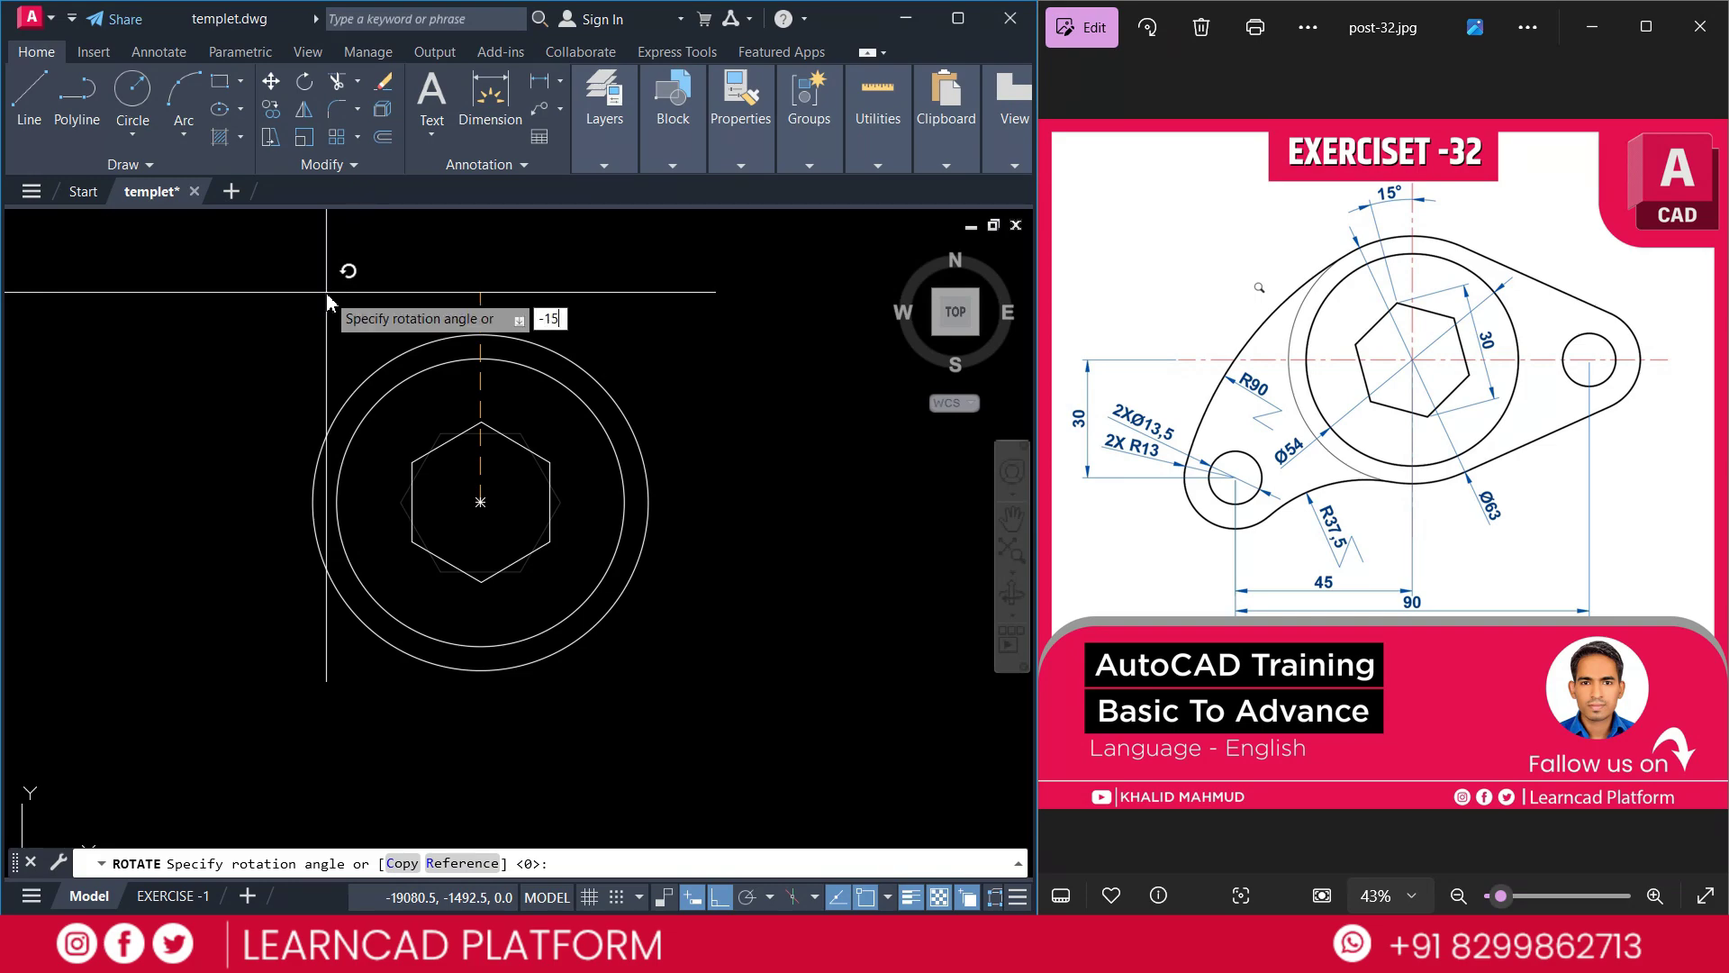
key(Return)
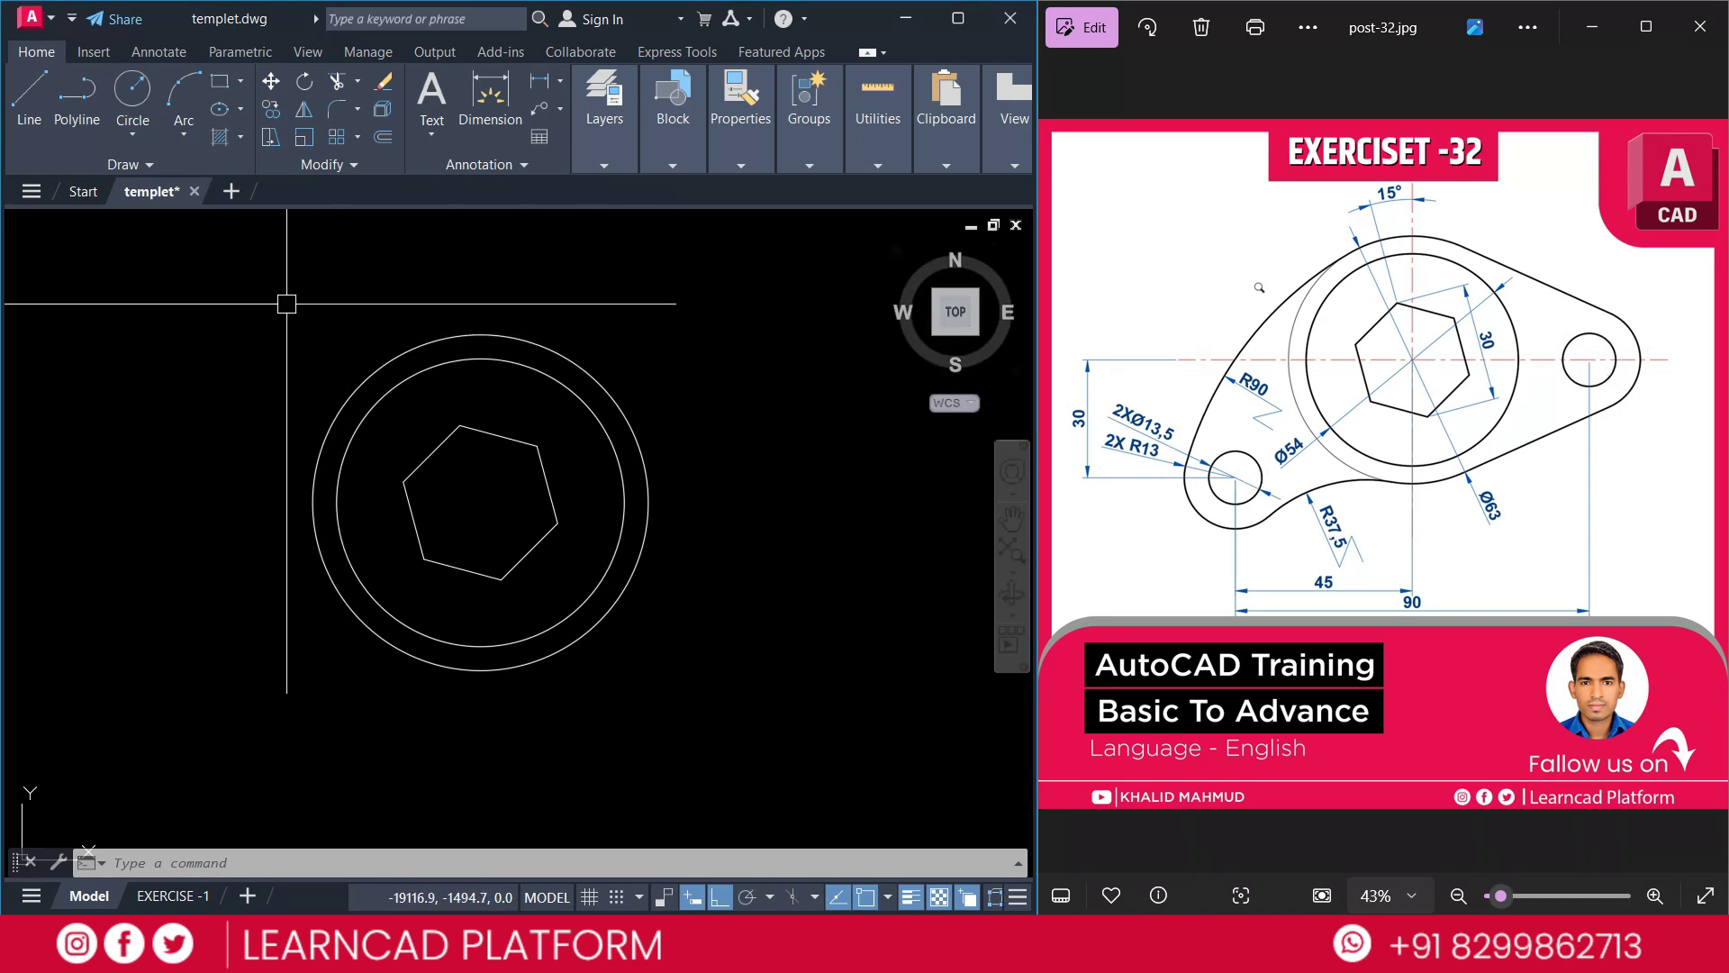
text(c)
key(Return)
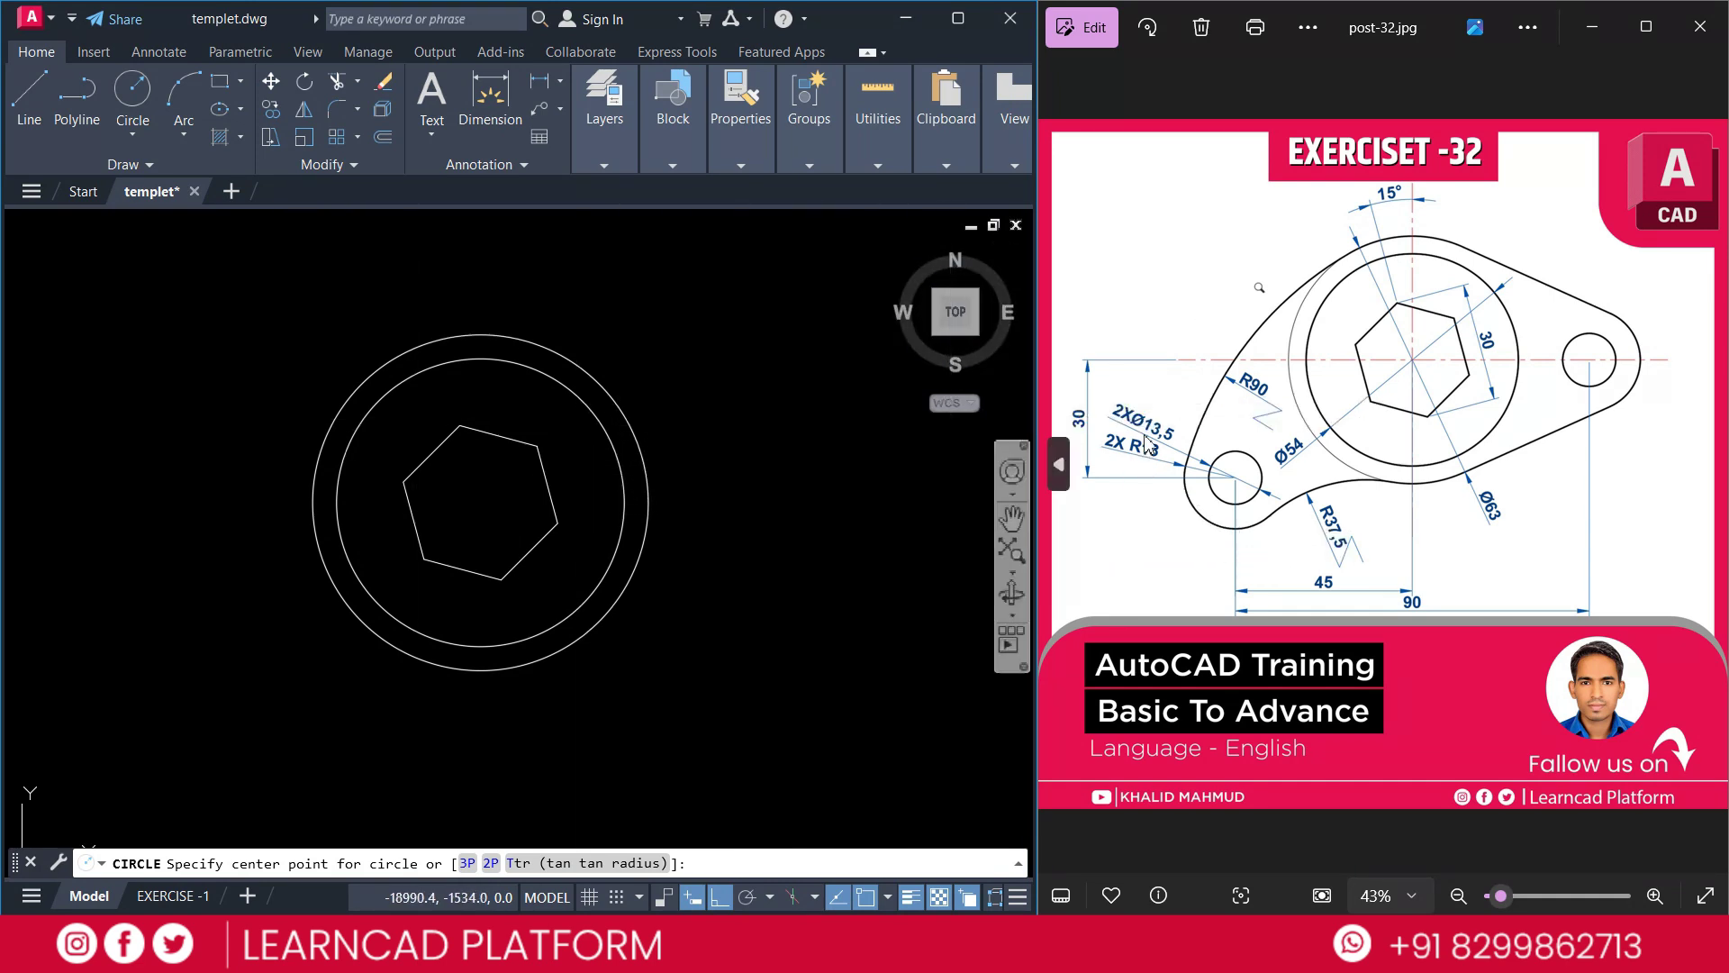
Draw a radius-13 circle at the main circles' centre
key(Escape)
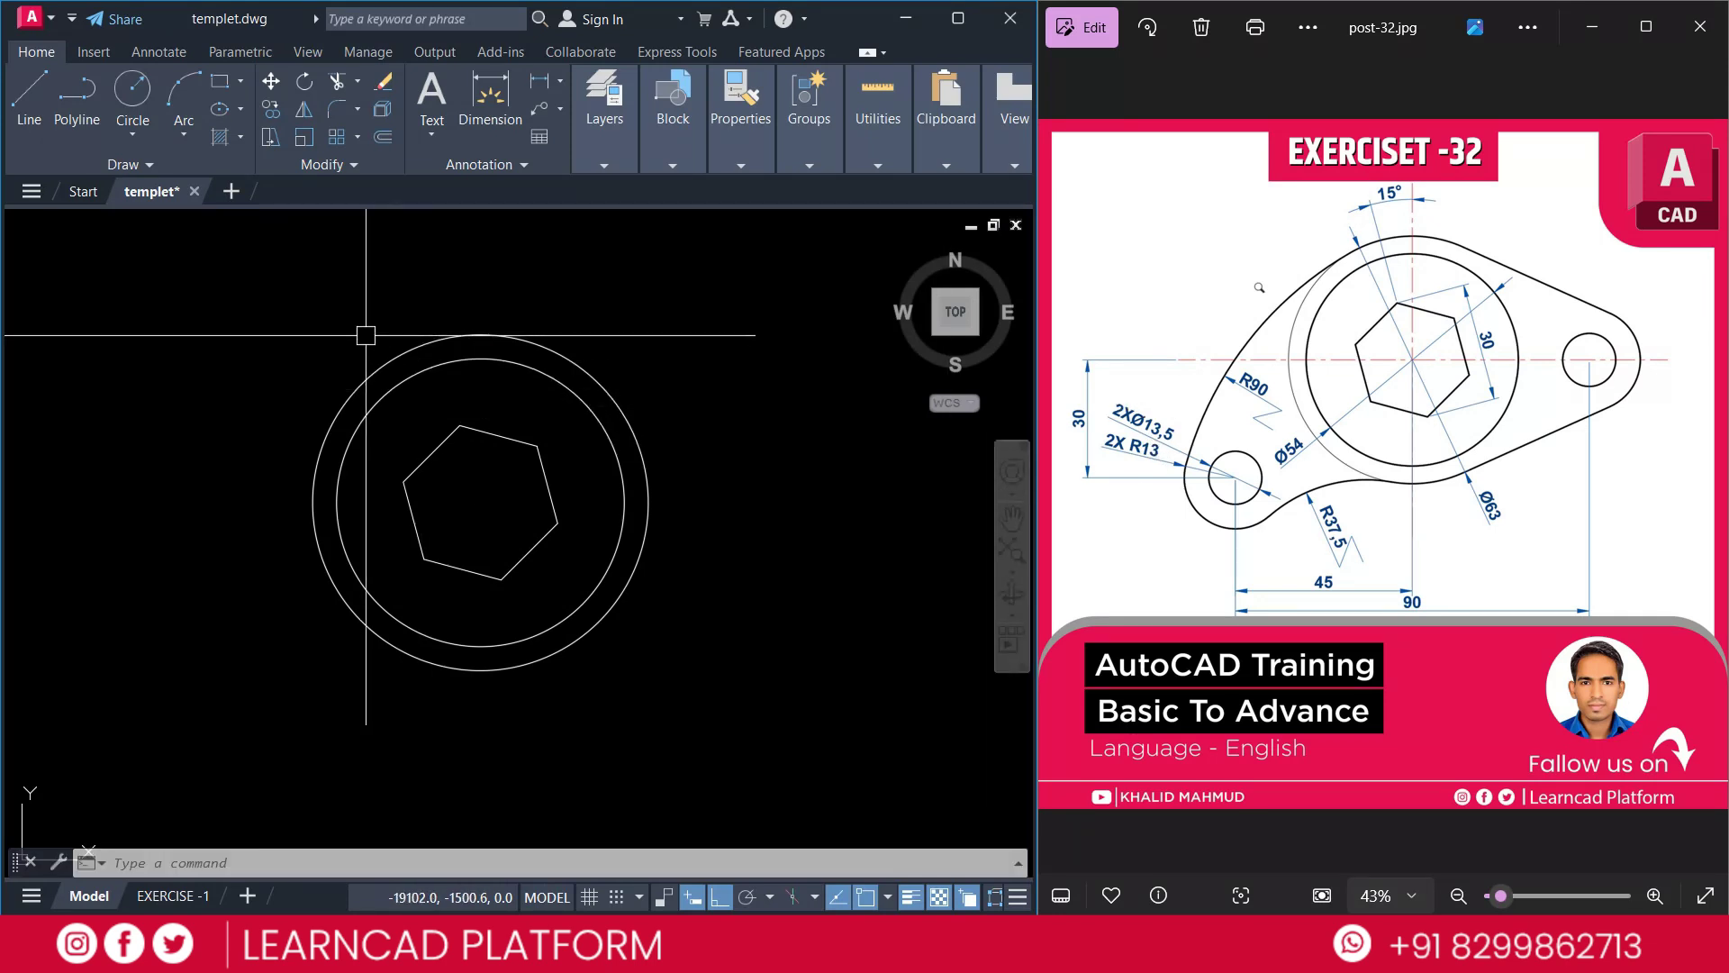
text(C)
key(Return)
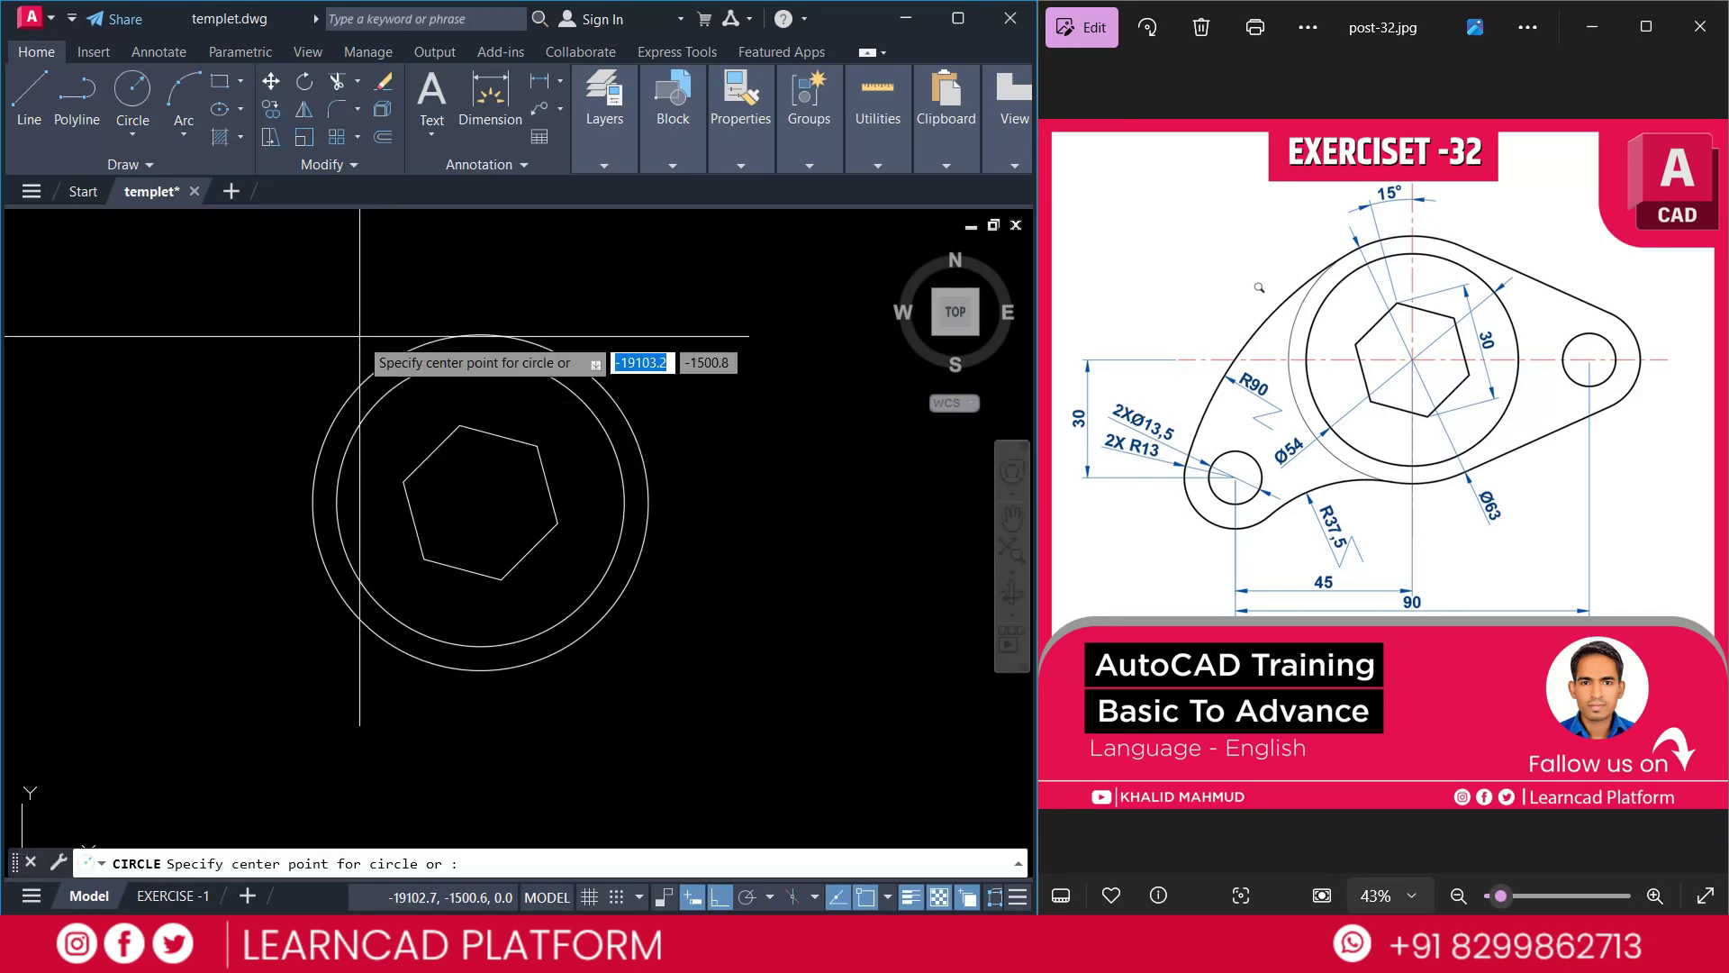
click(481, 502)
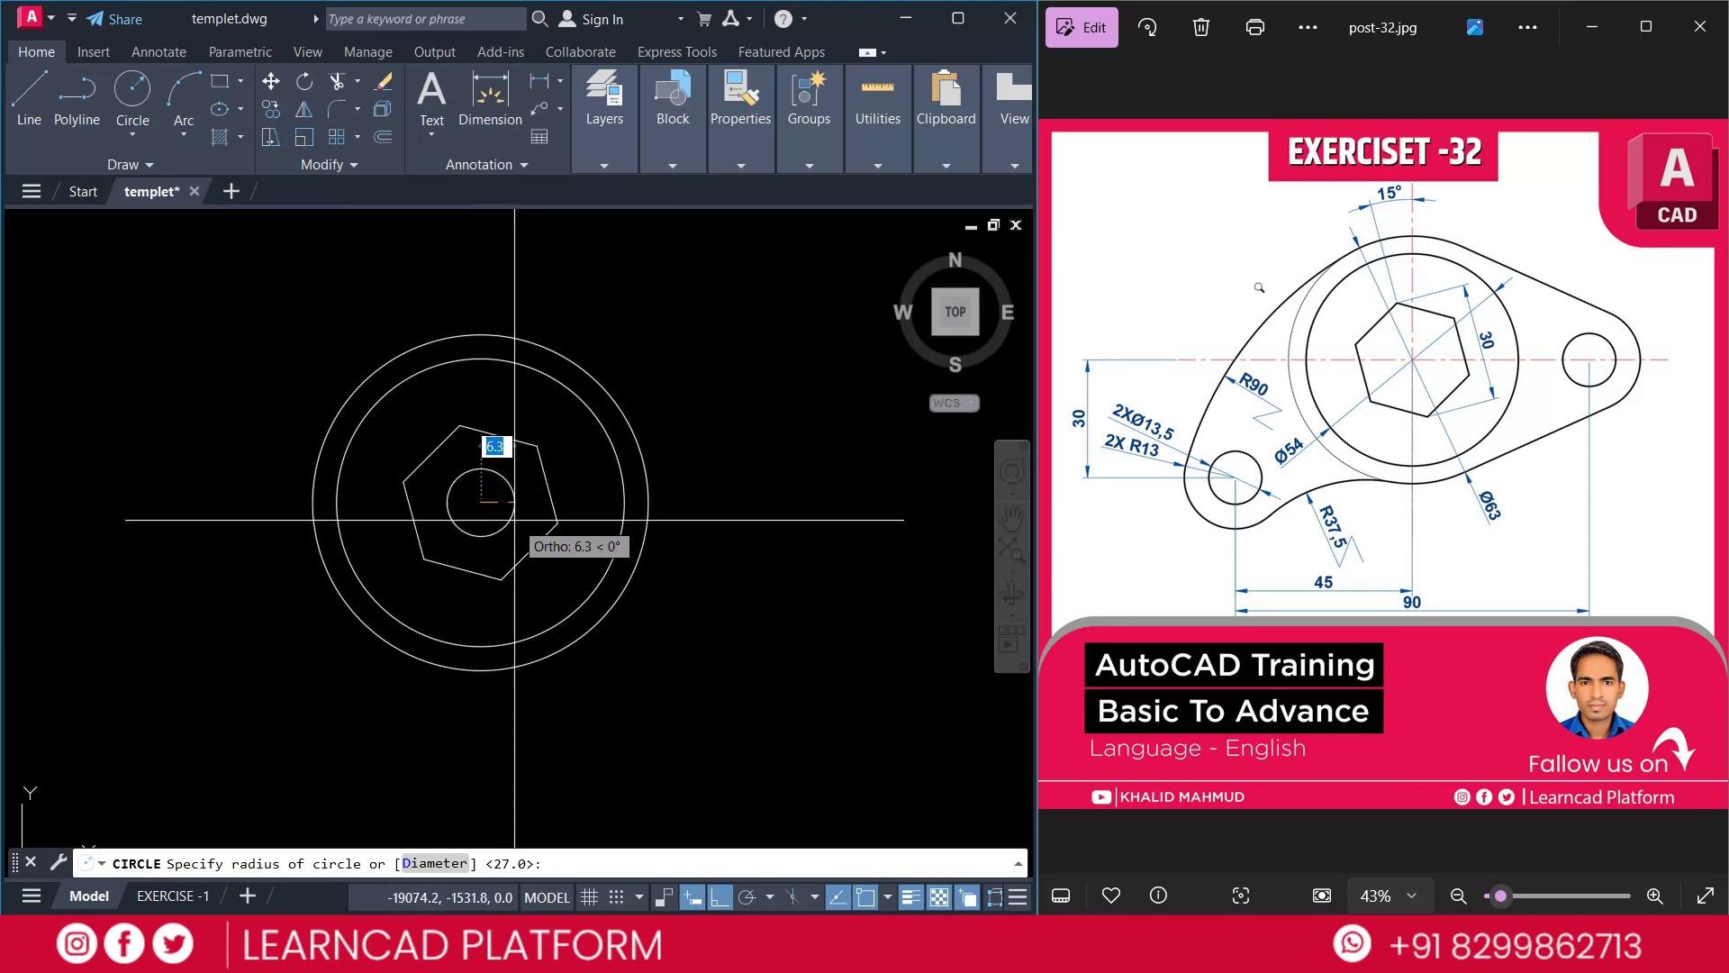
text(13)
key(Return)
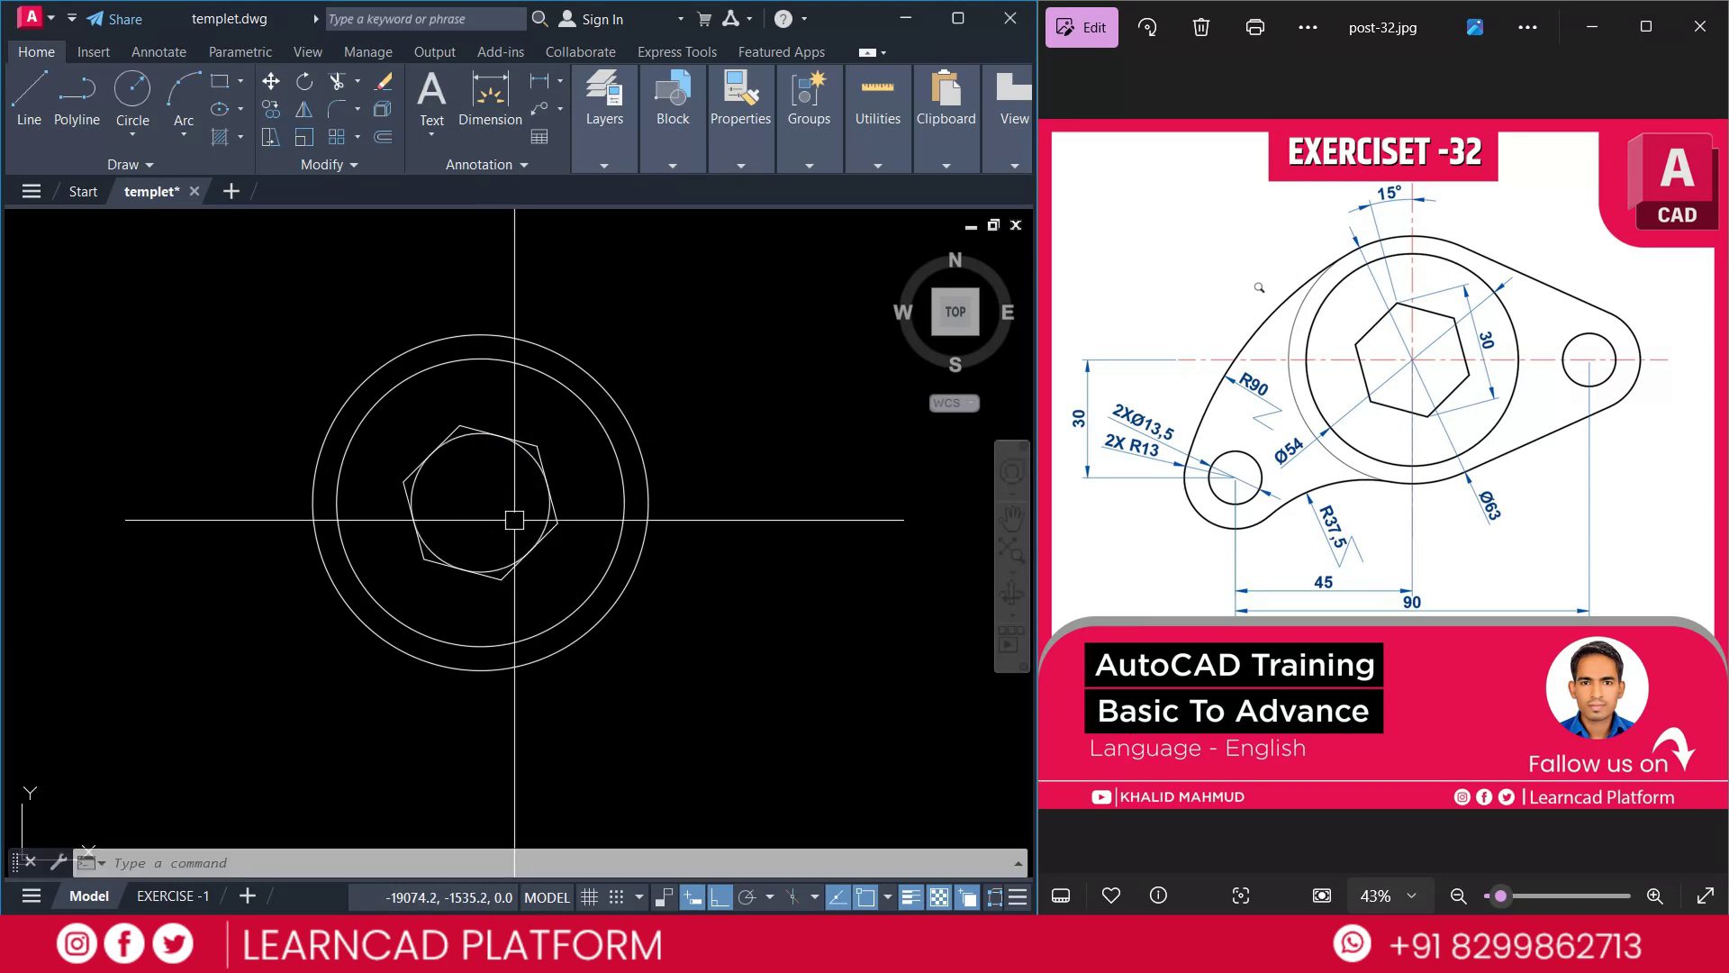
Move the radius-13 circle 45 units to the right
click(464, 445)
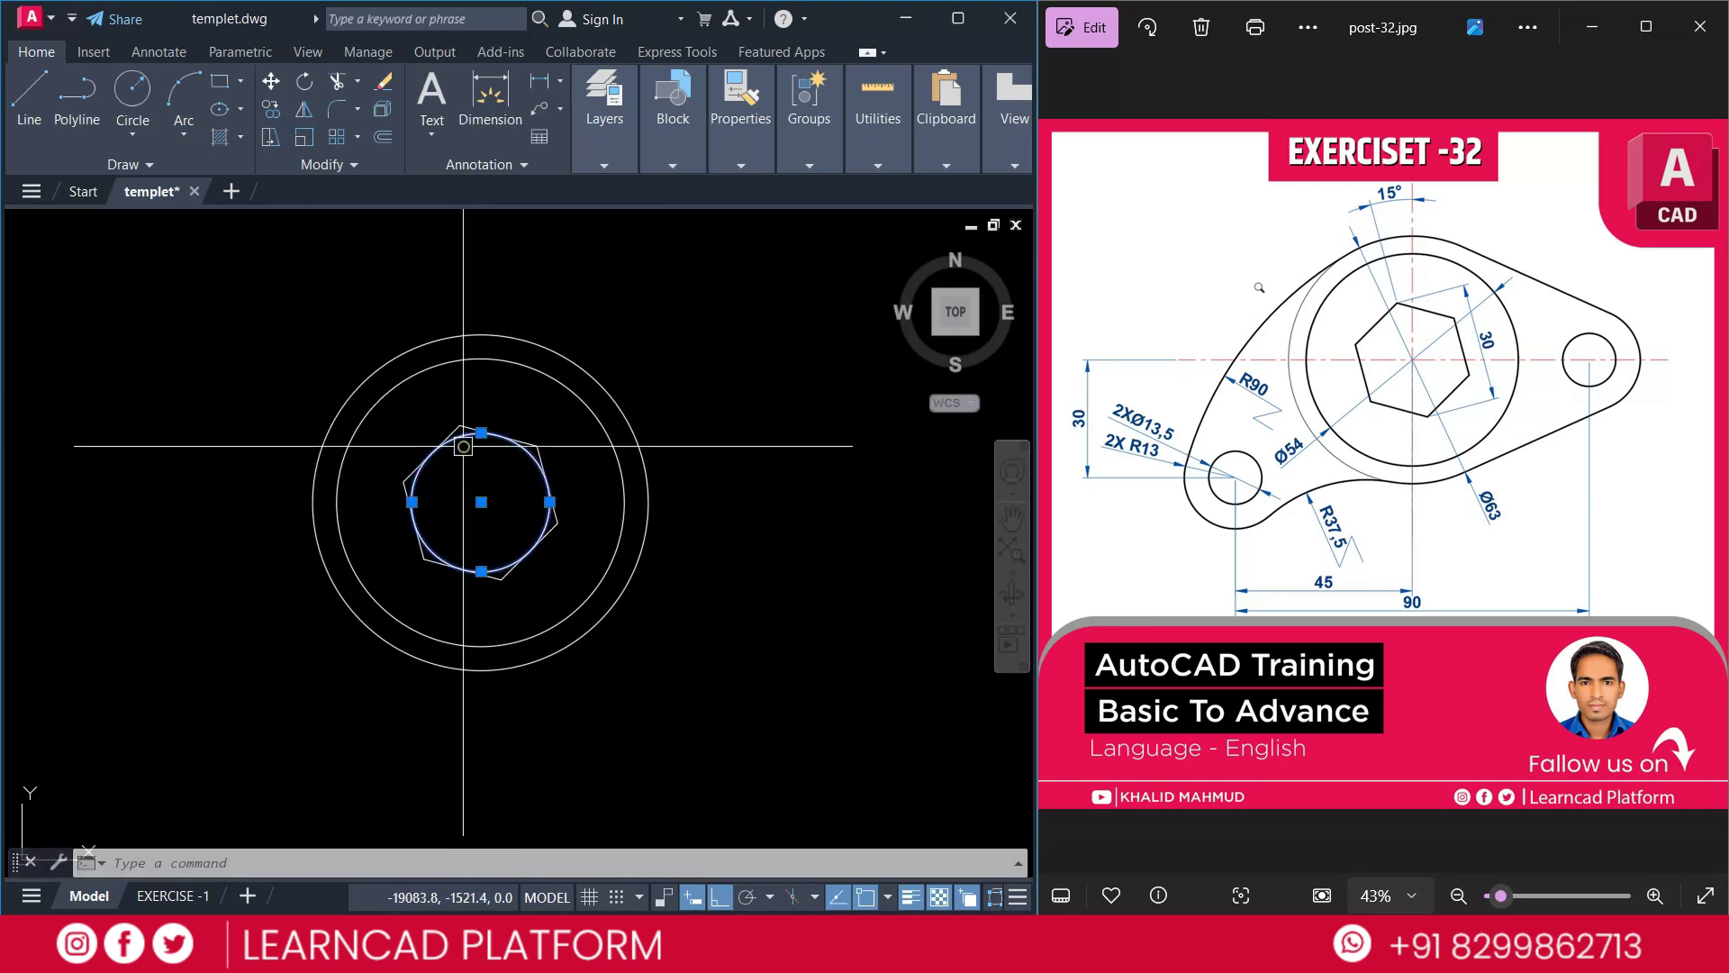
right_click(274, 381)
click(333, 551)
click(325, 293)
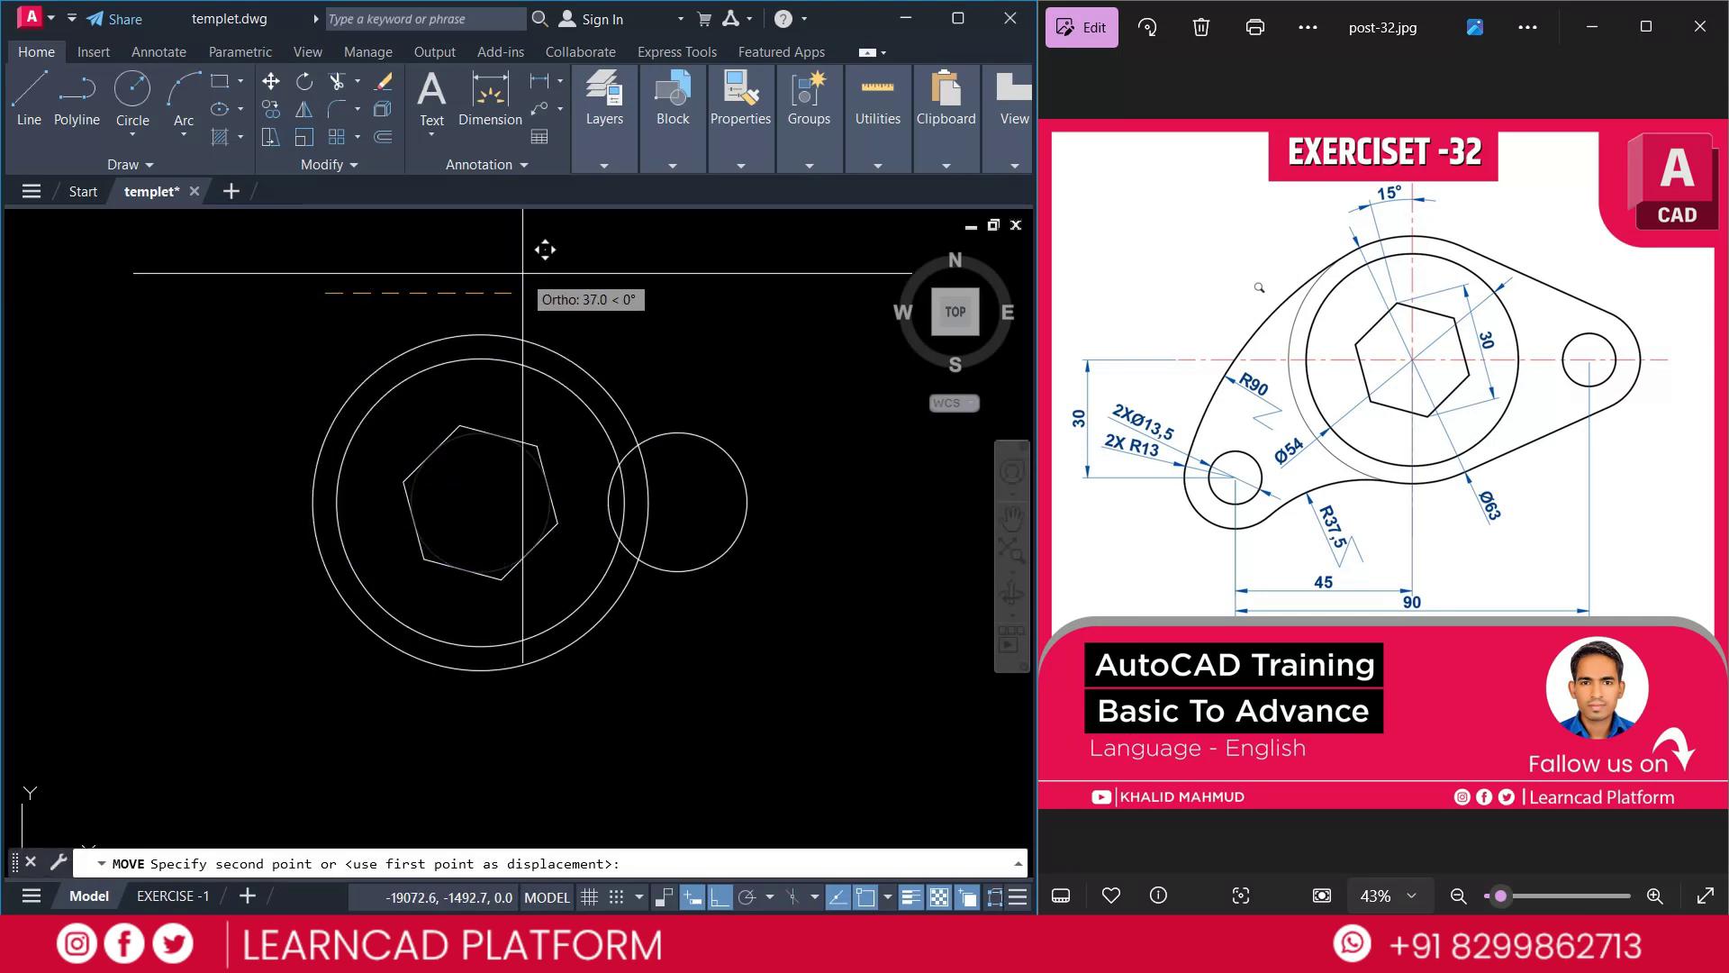
text(45)
key(Return)
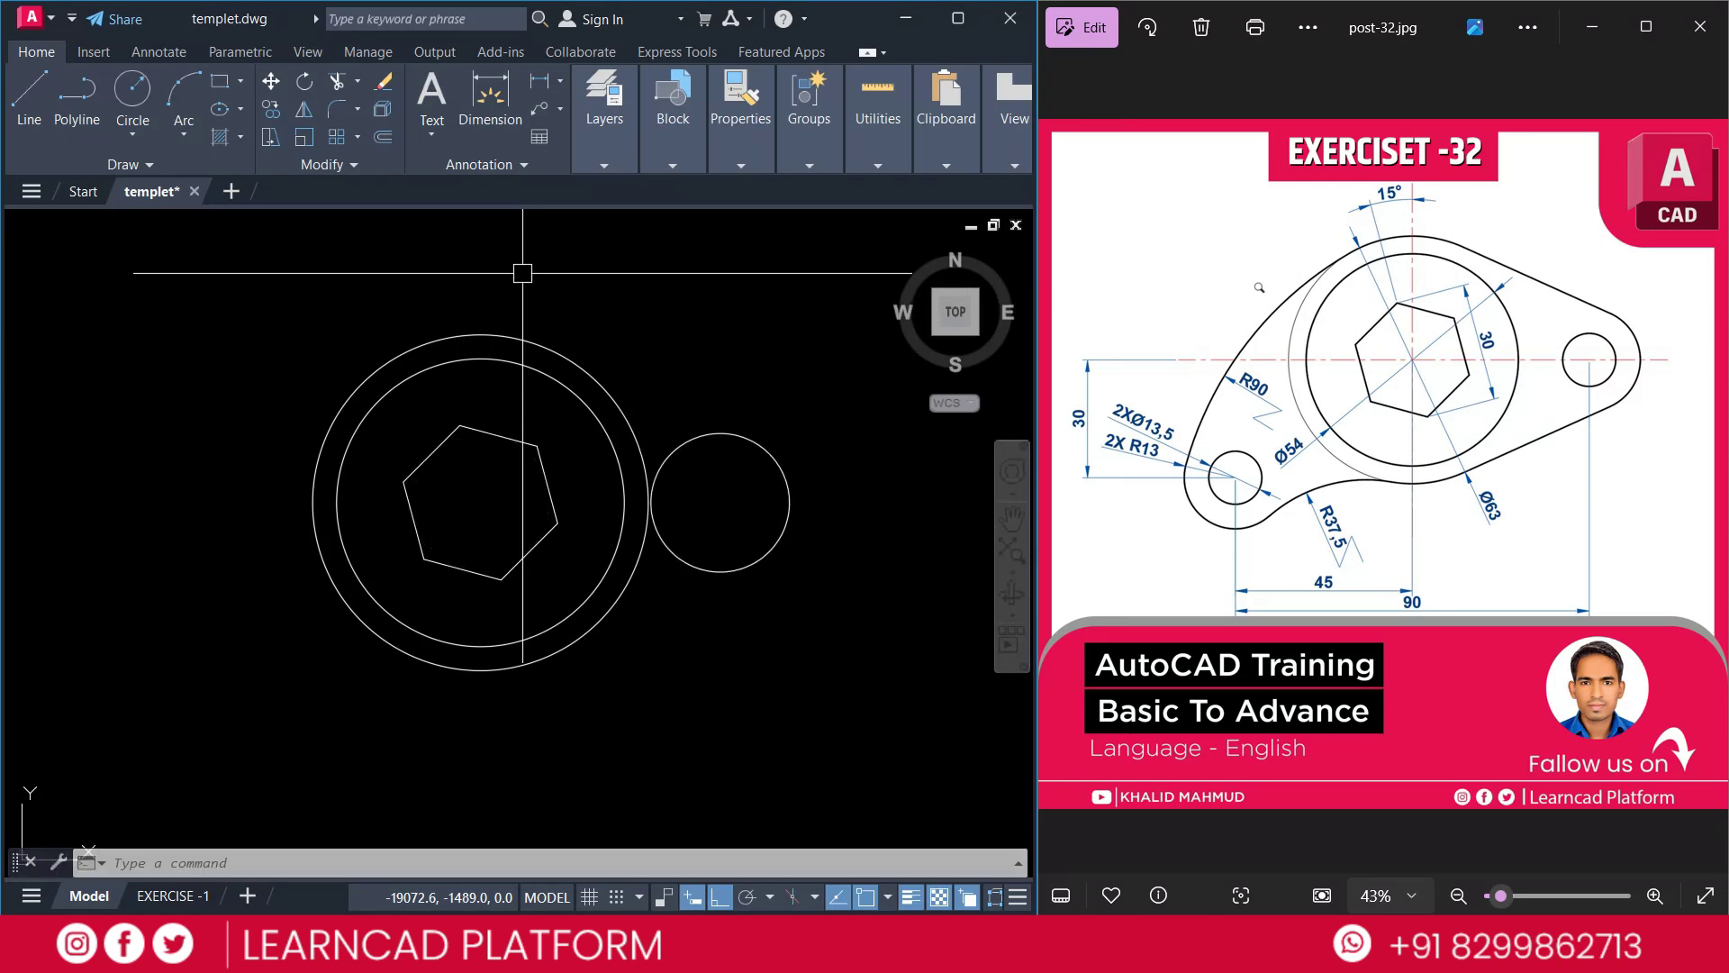
Draw a Ø13.5 hole concentric with the right lug circle
text(c)
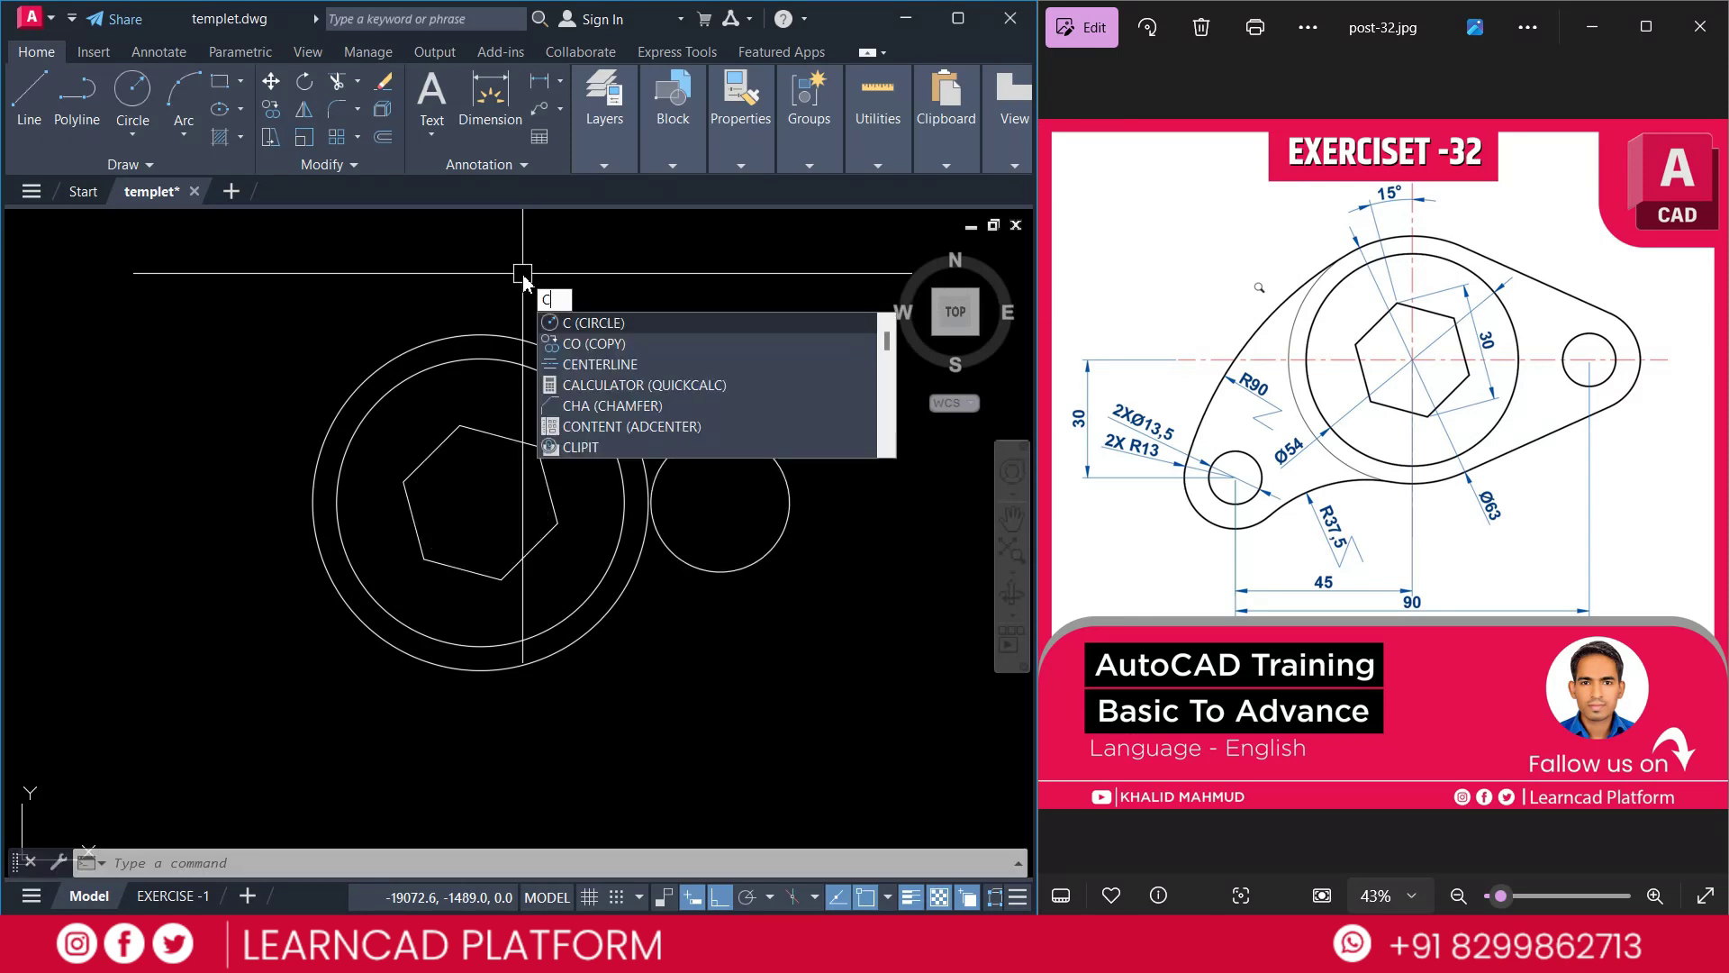
key(Return)
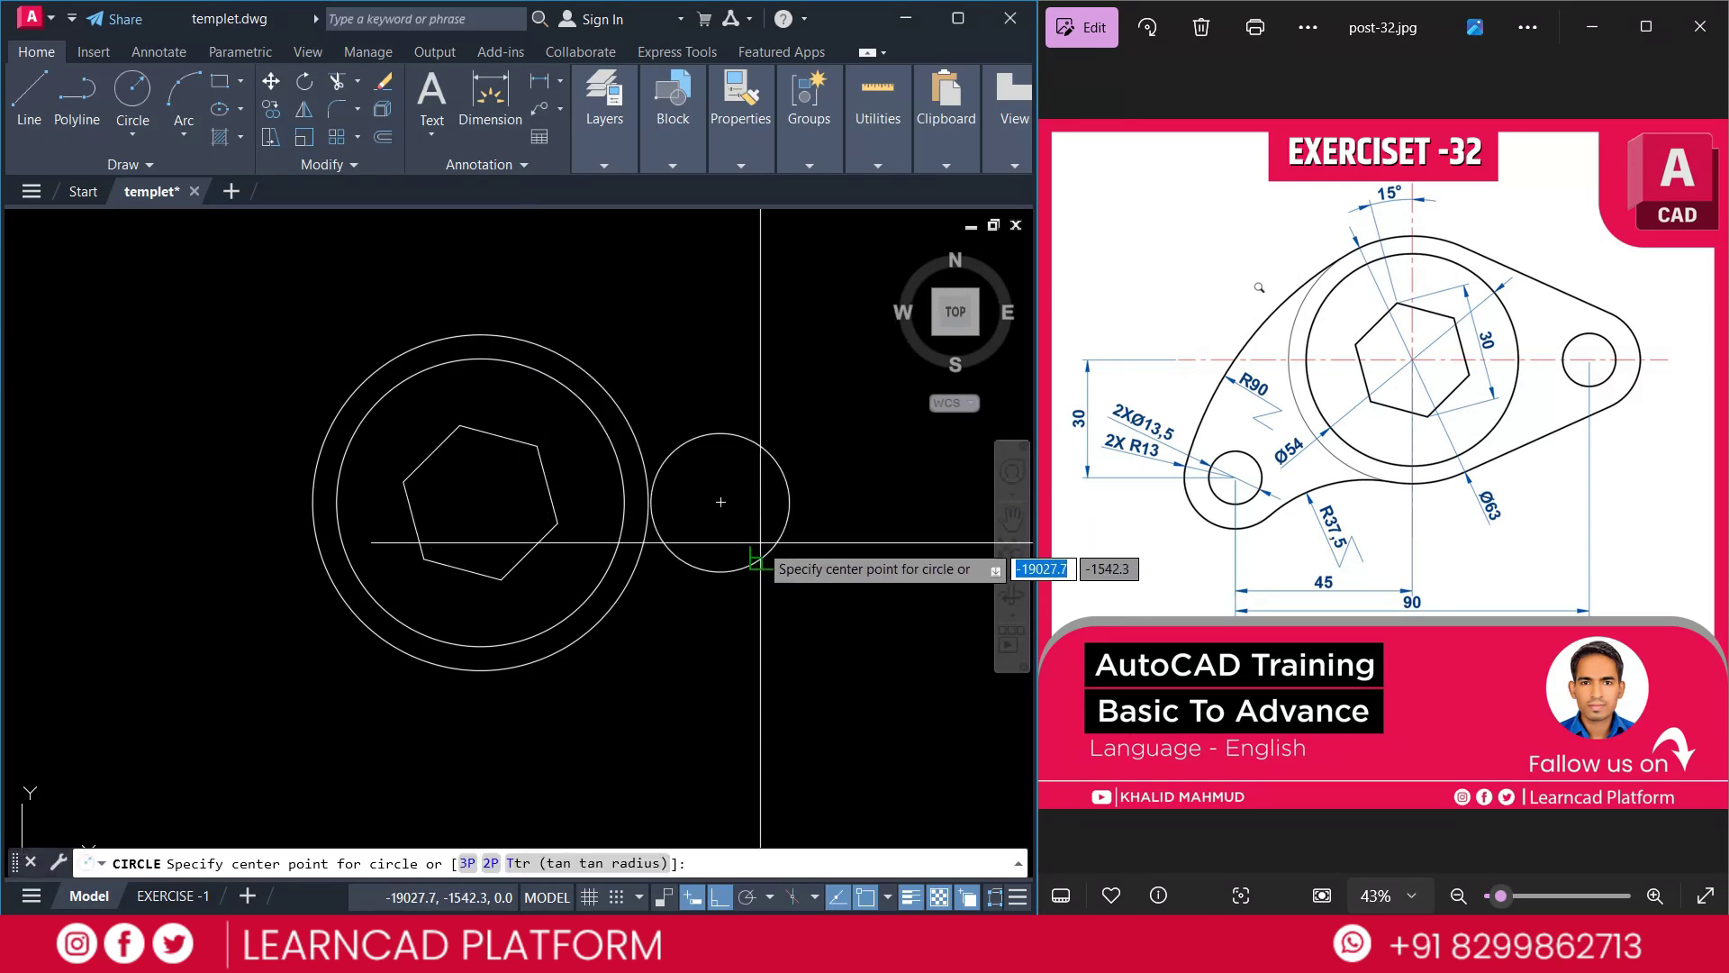
click(723, 495)
text(d)
key(Return)
text(13.5)
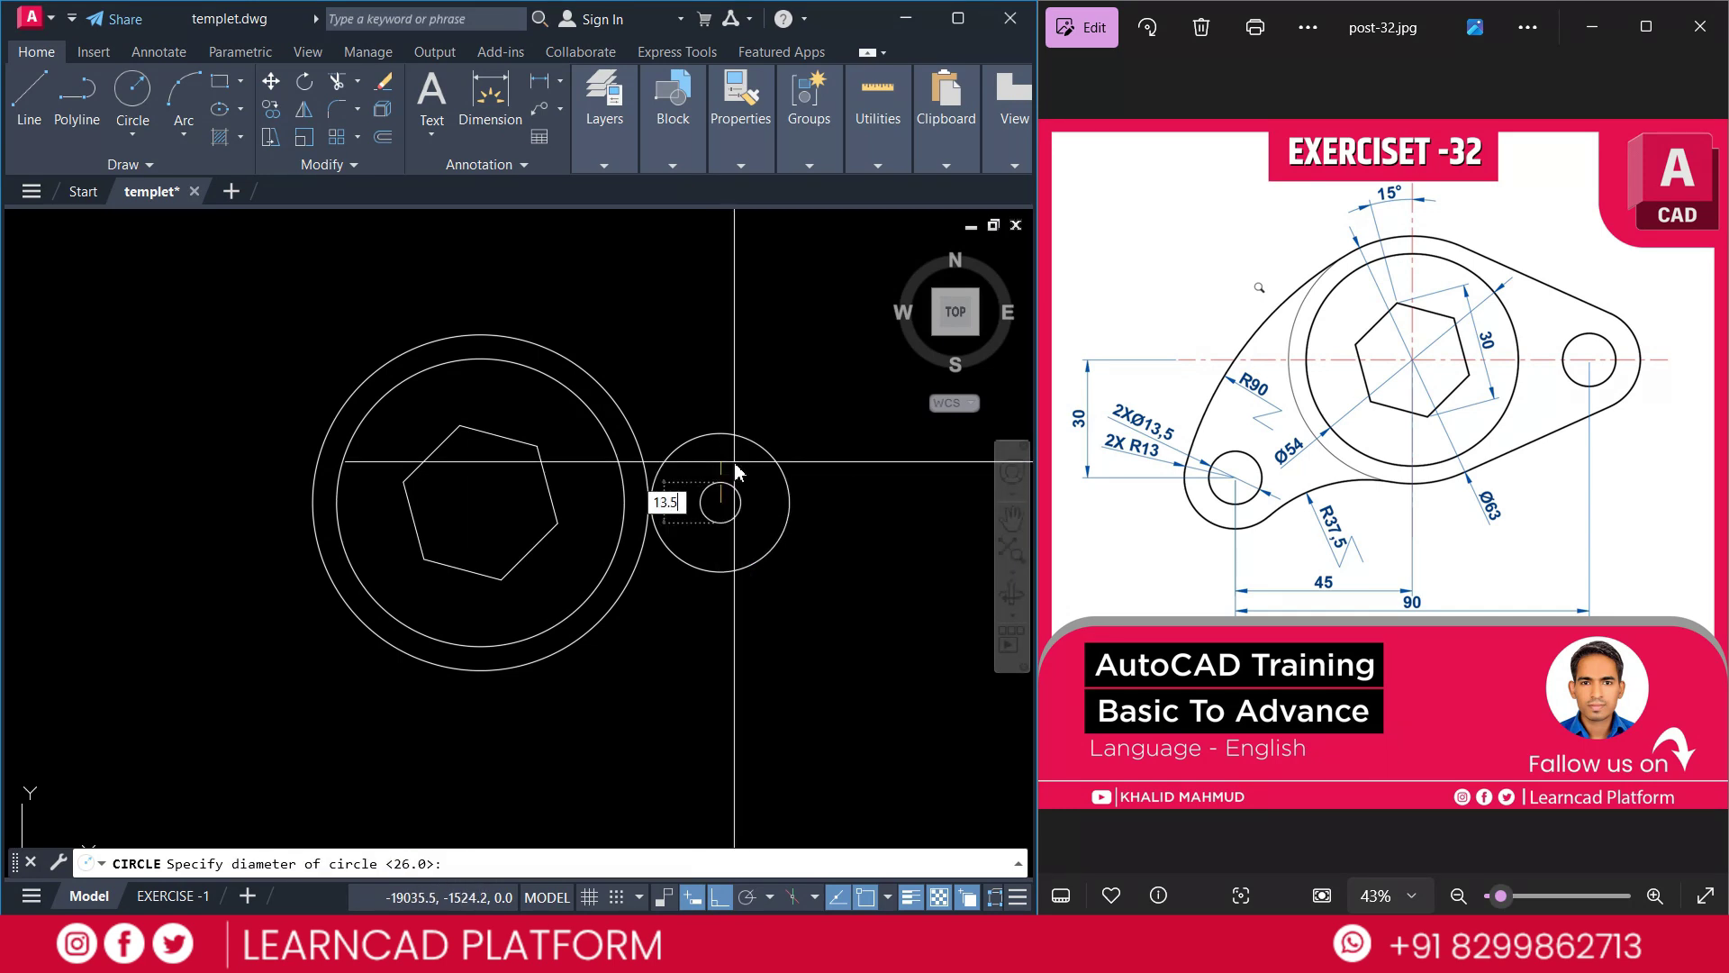
key(Return)
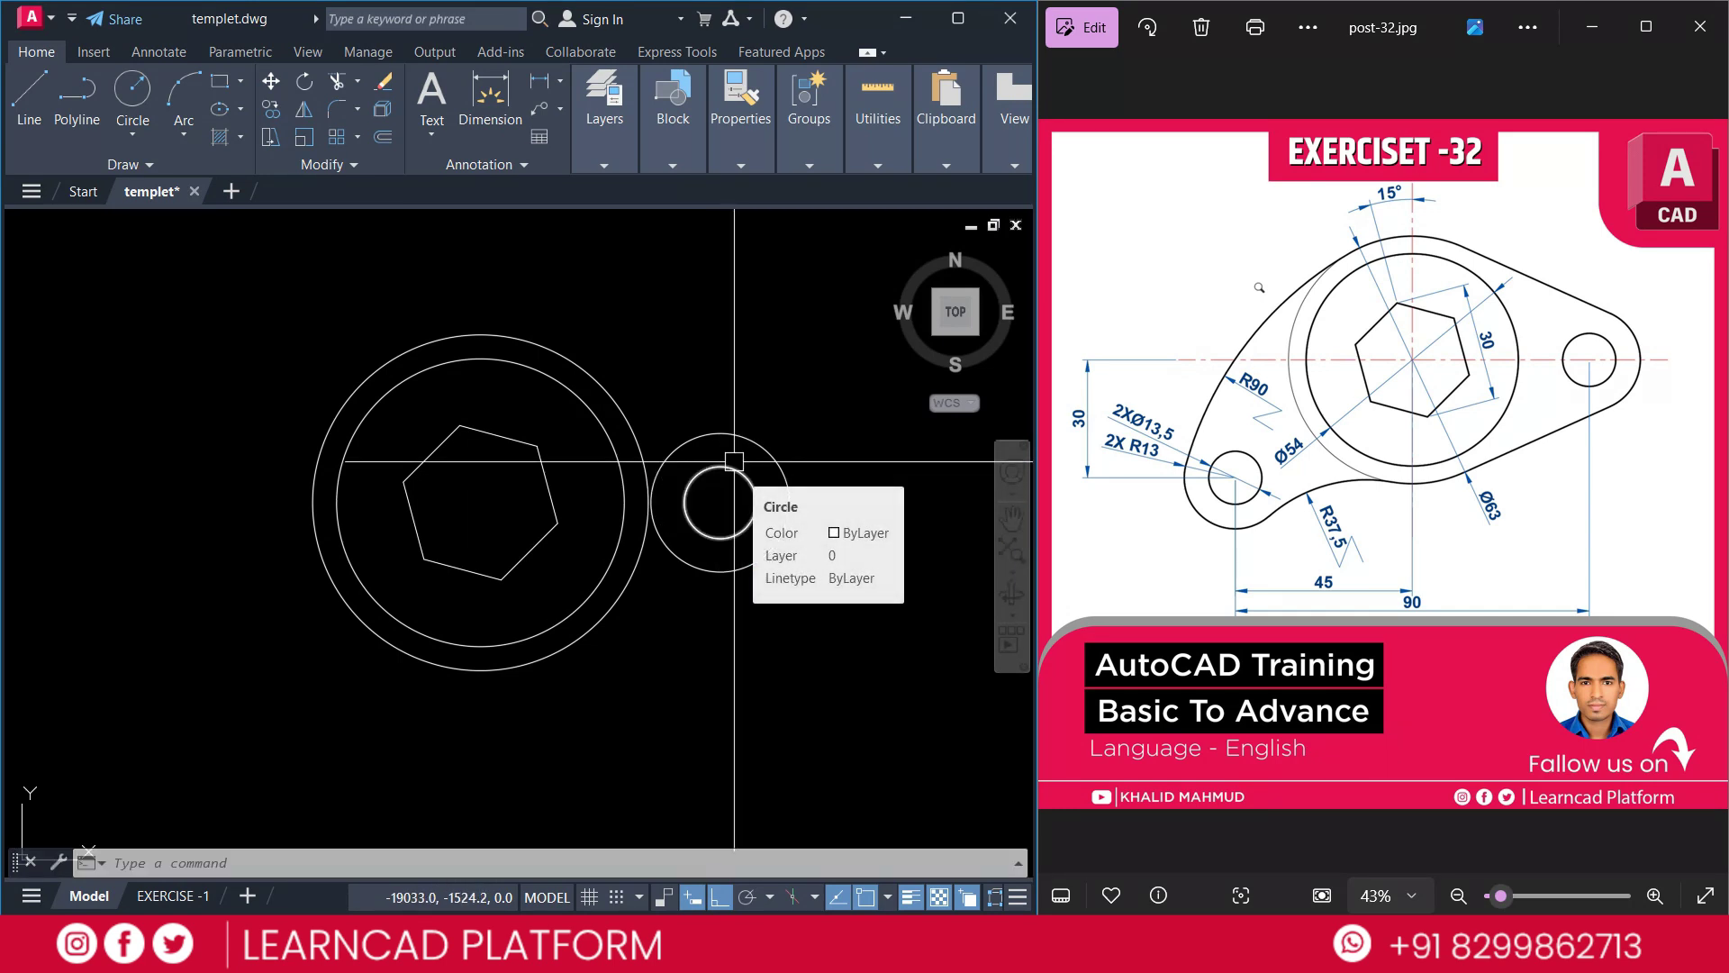
Window-select the right lug circle and its hole for copying
click(802, 399)
click(713, 620)
text(co)
key(Return)
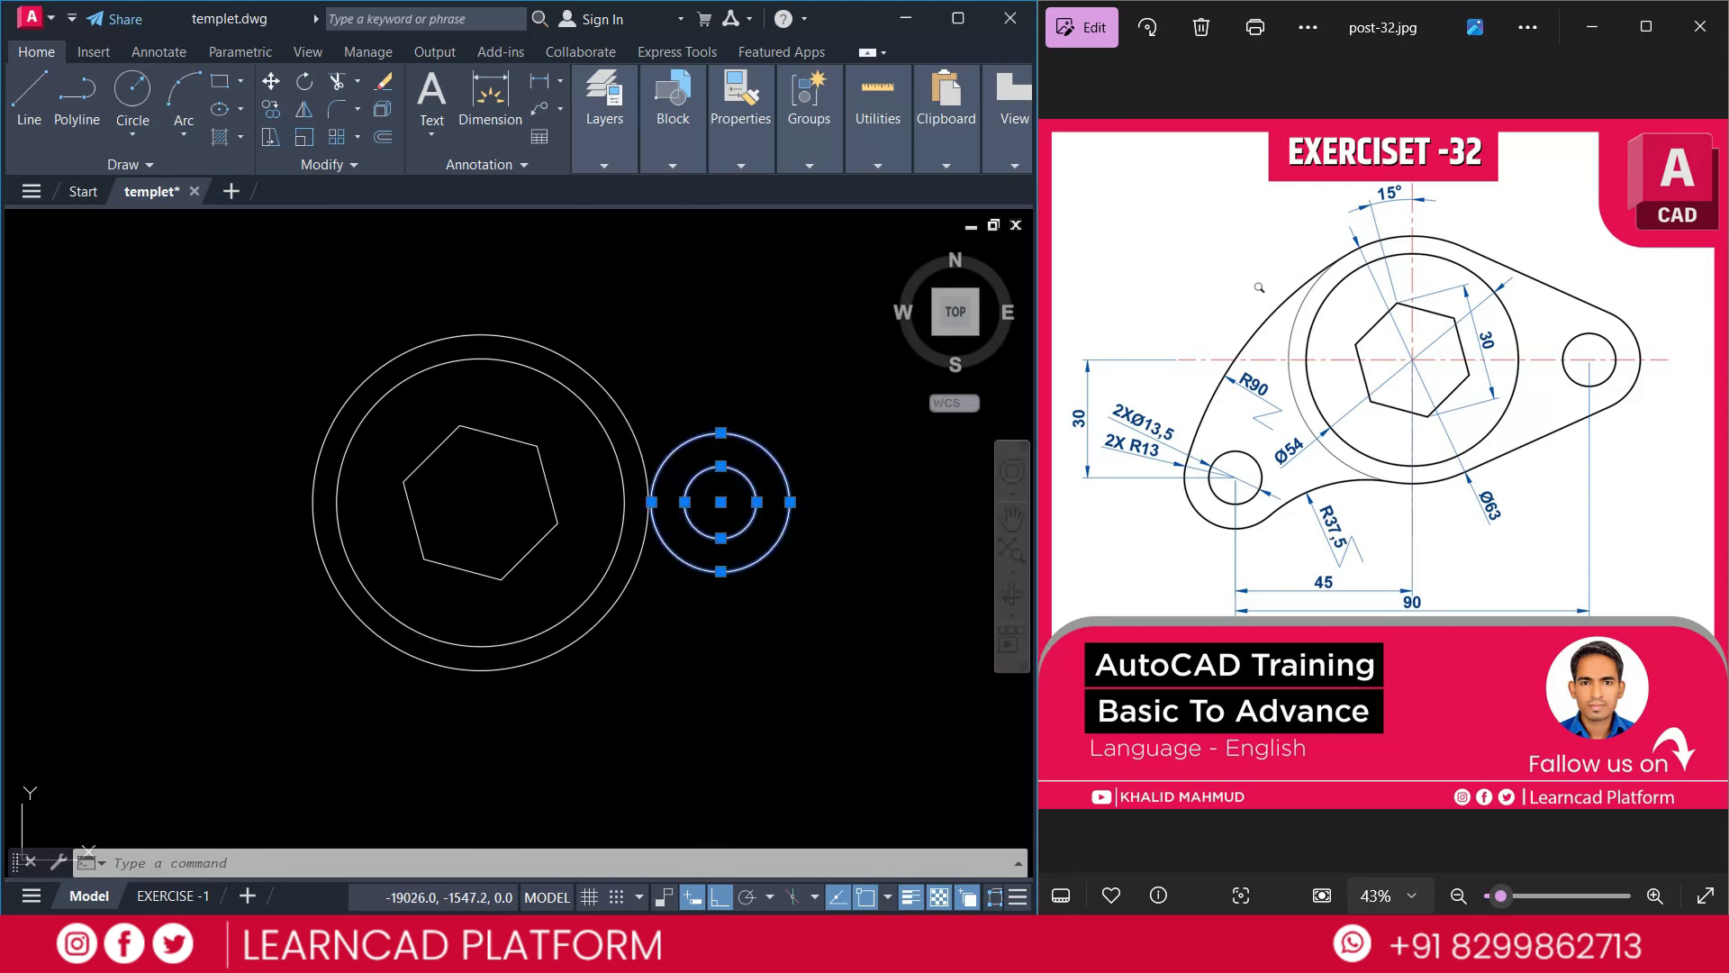
Copy the lug circle and its hole 90 units to the left
click(743, 290)
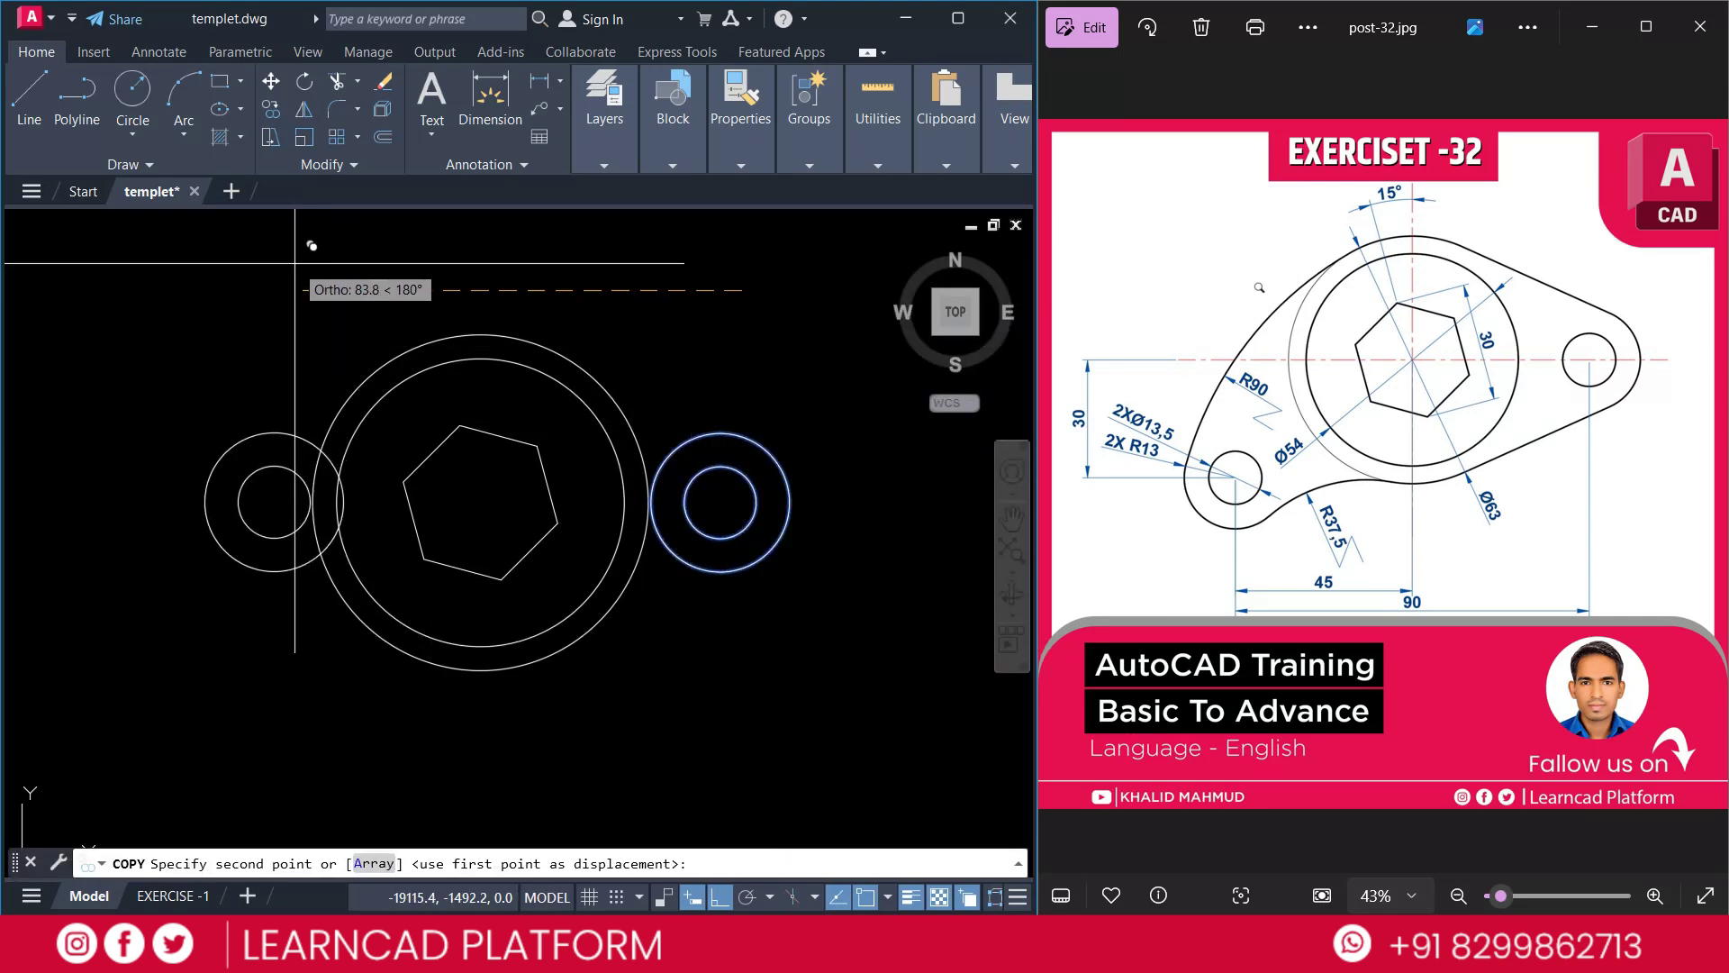
text(90)
key(Return)
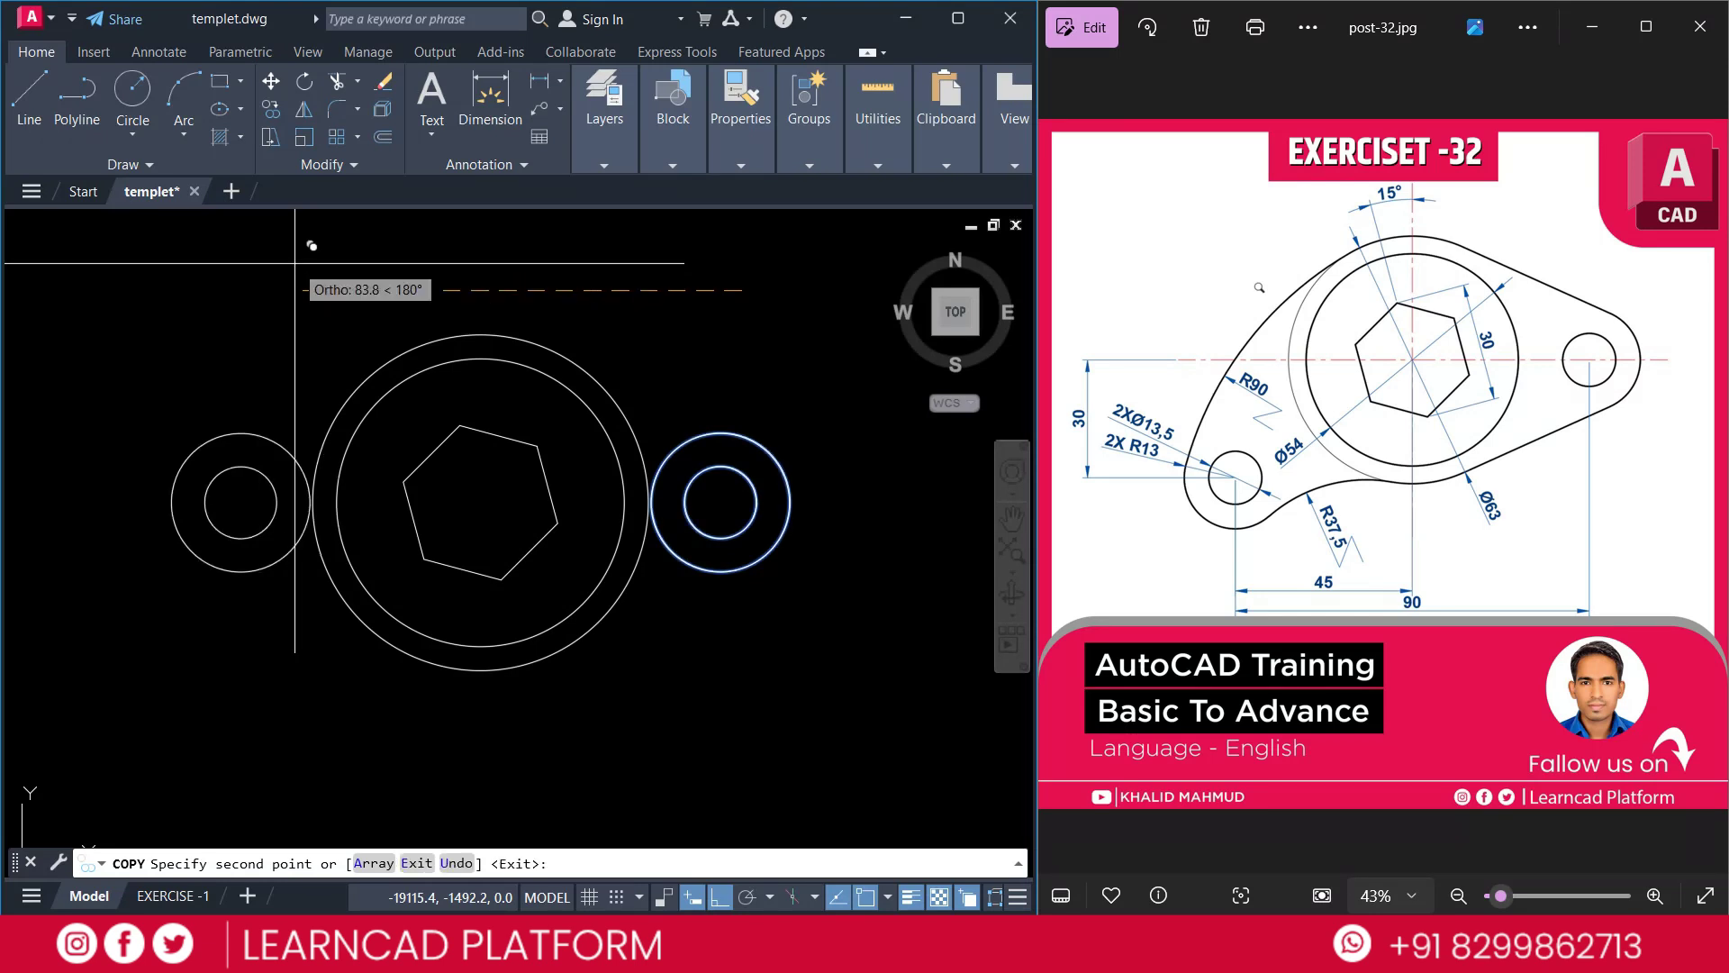
key(Return)
Move the copied left lug circles 30 units down
click(257, 362)
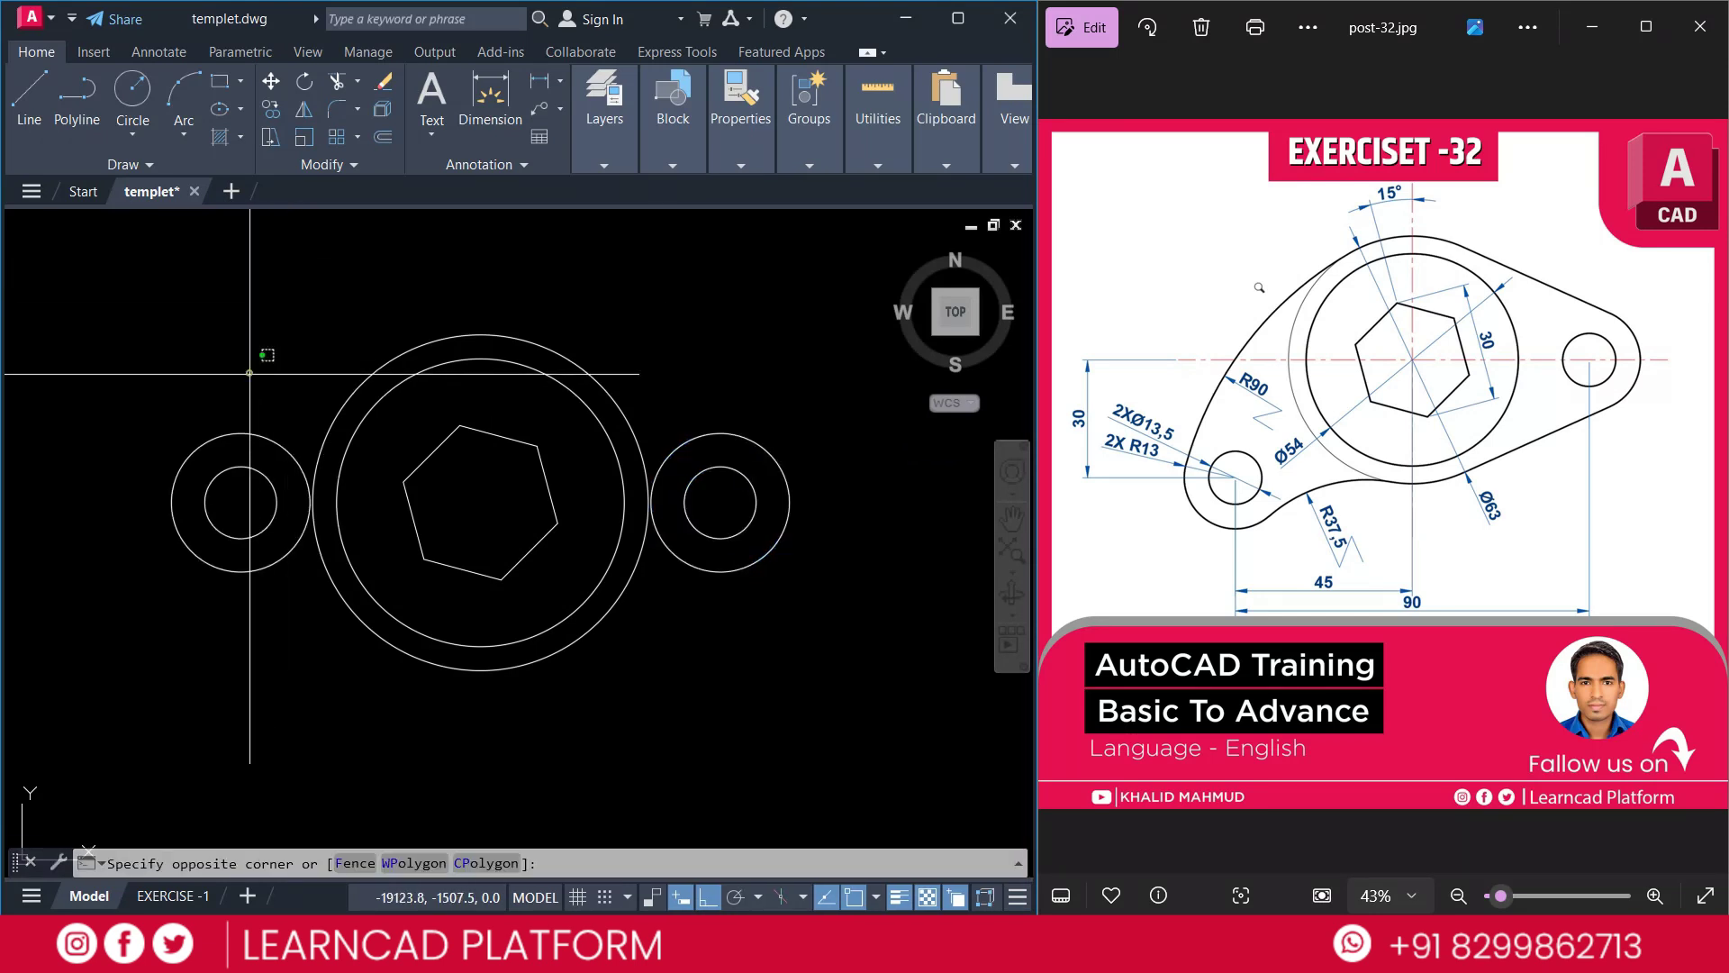
click(179, 573)
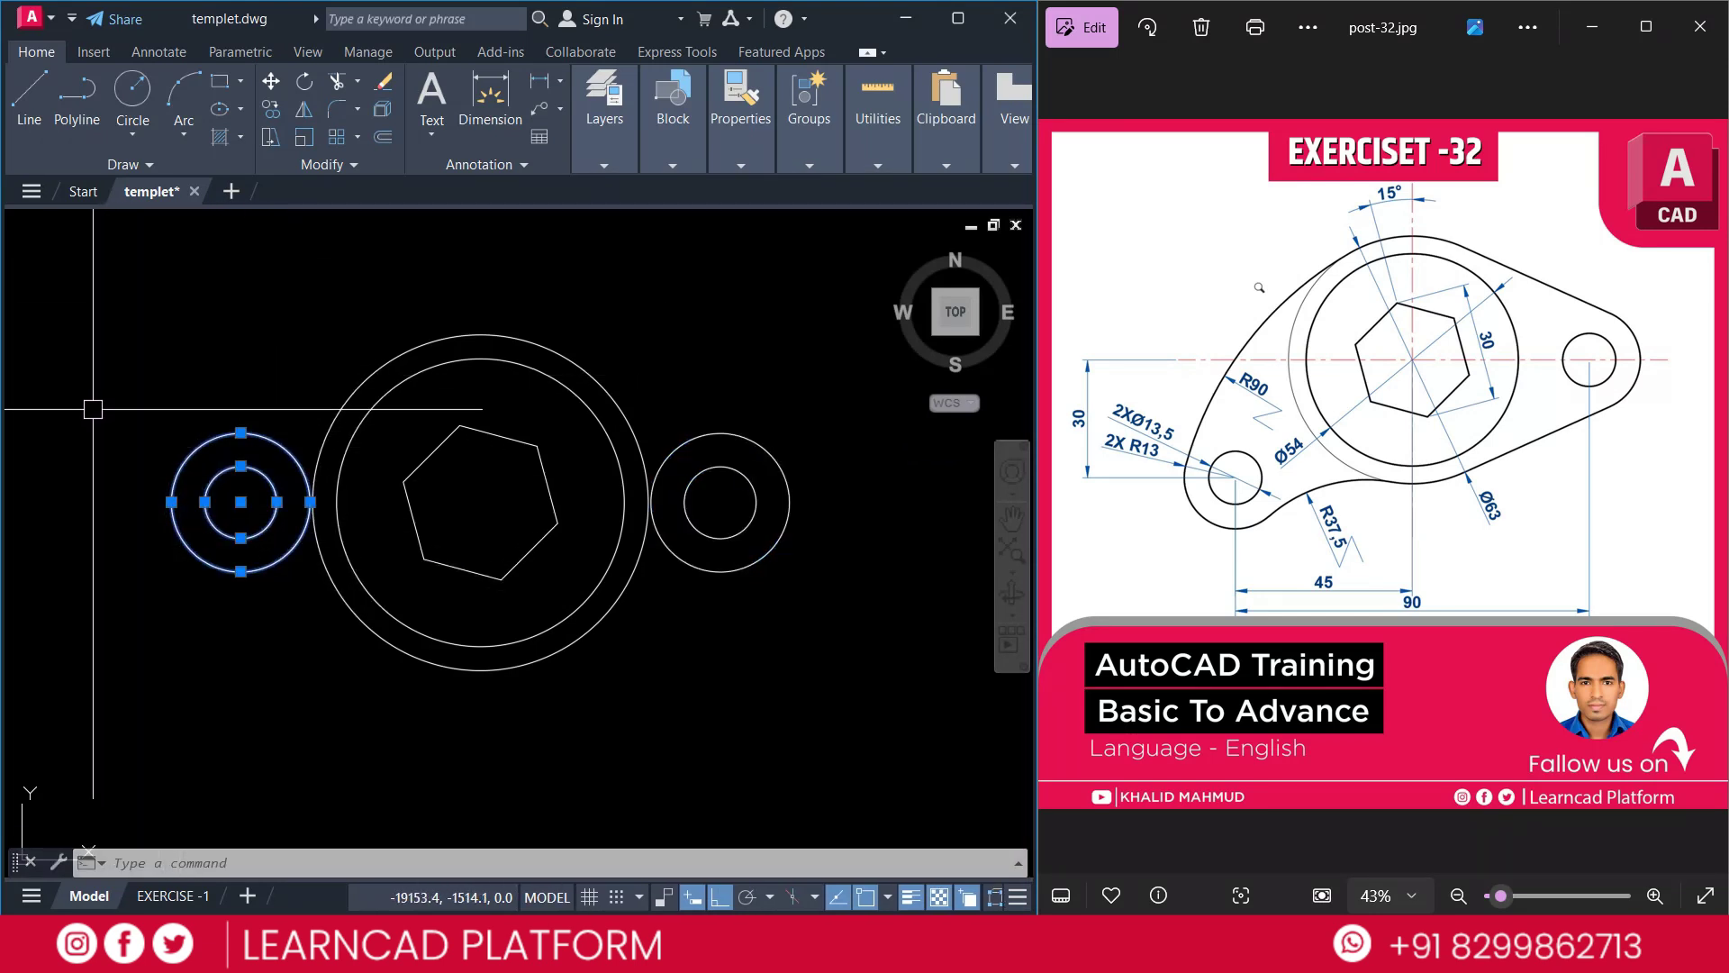
text(m)
key(Return)
click(92, 320)
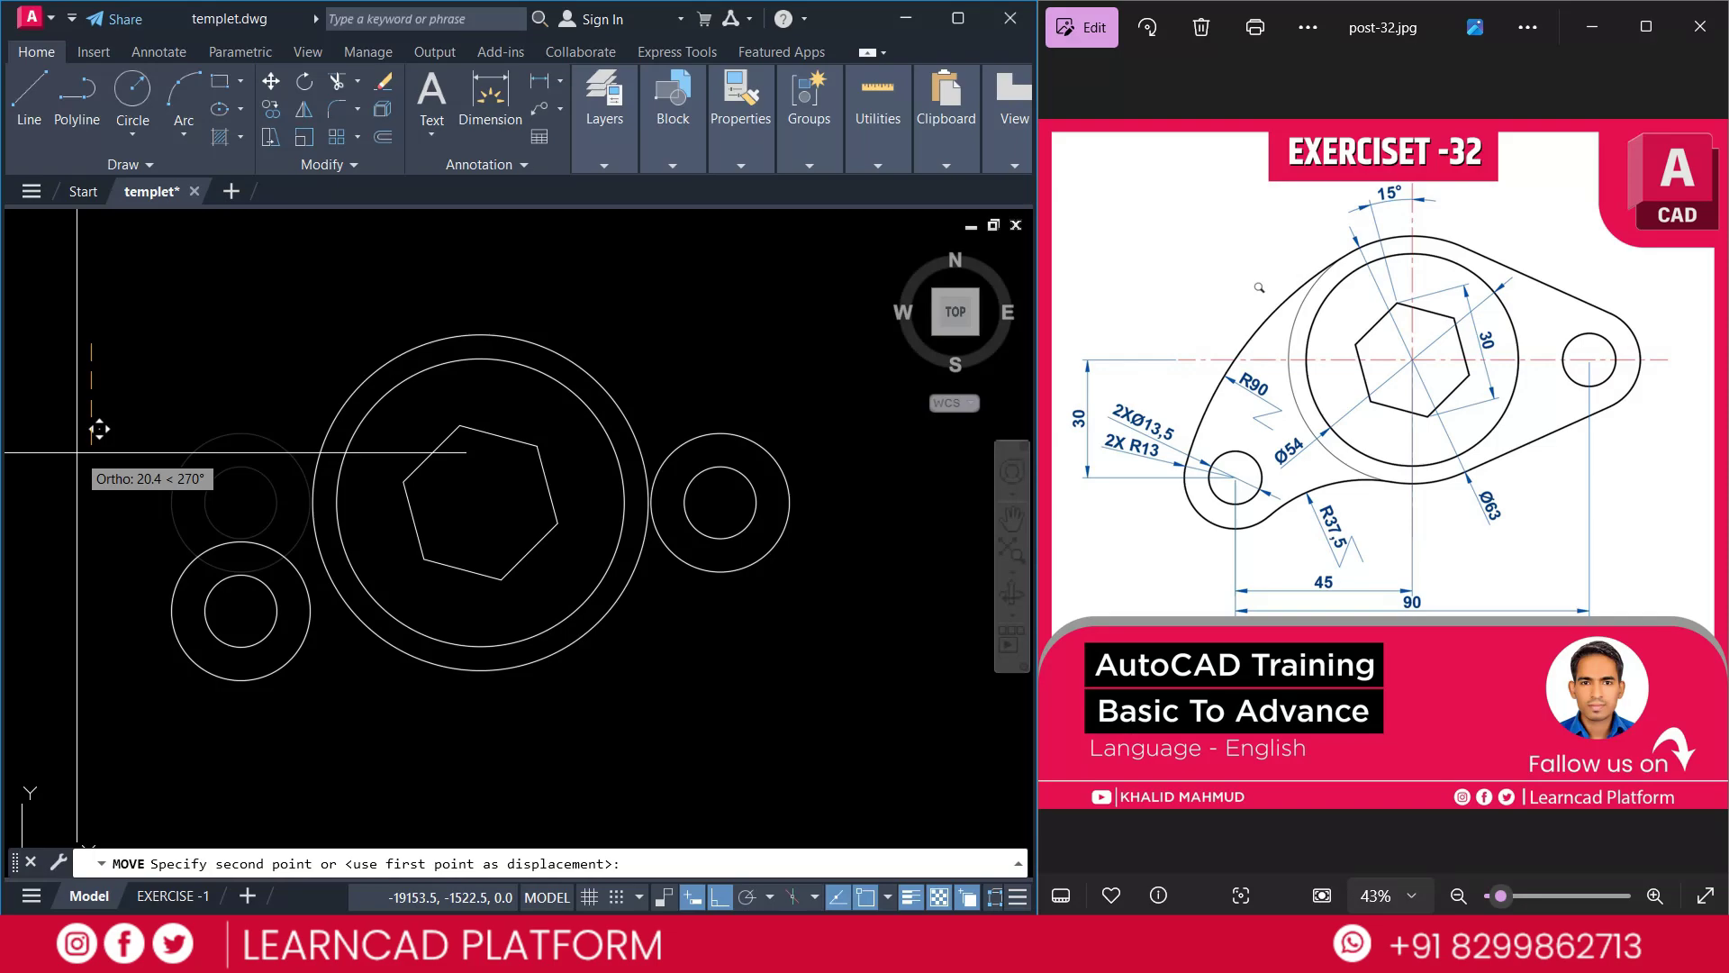
text(30)
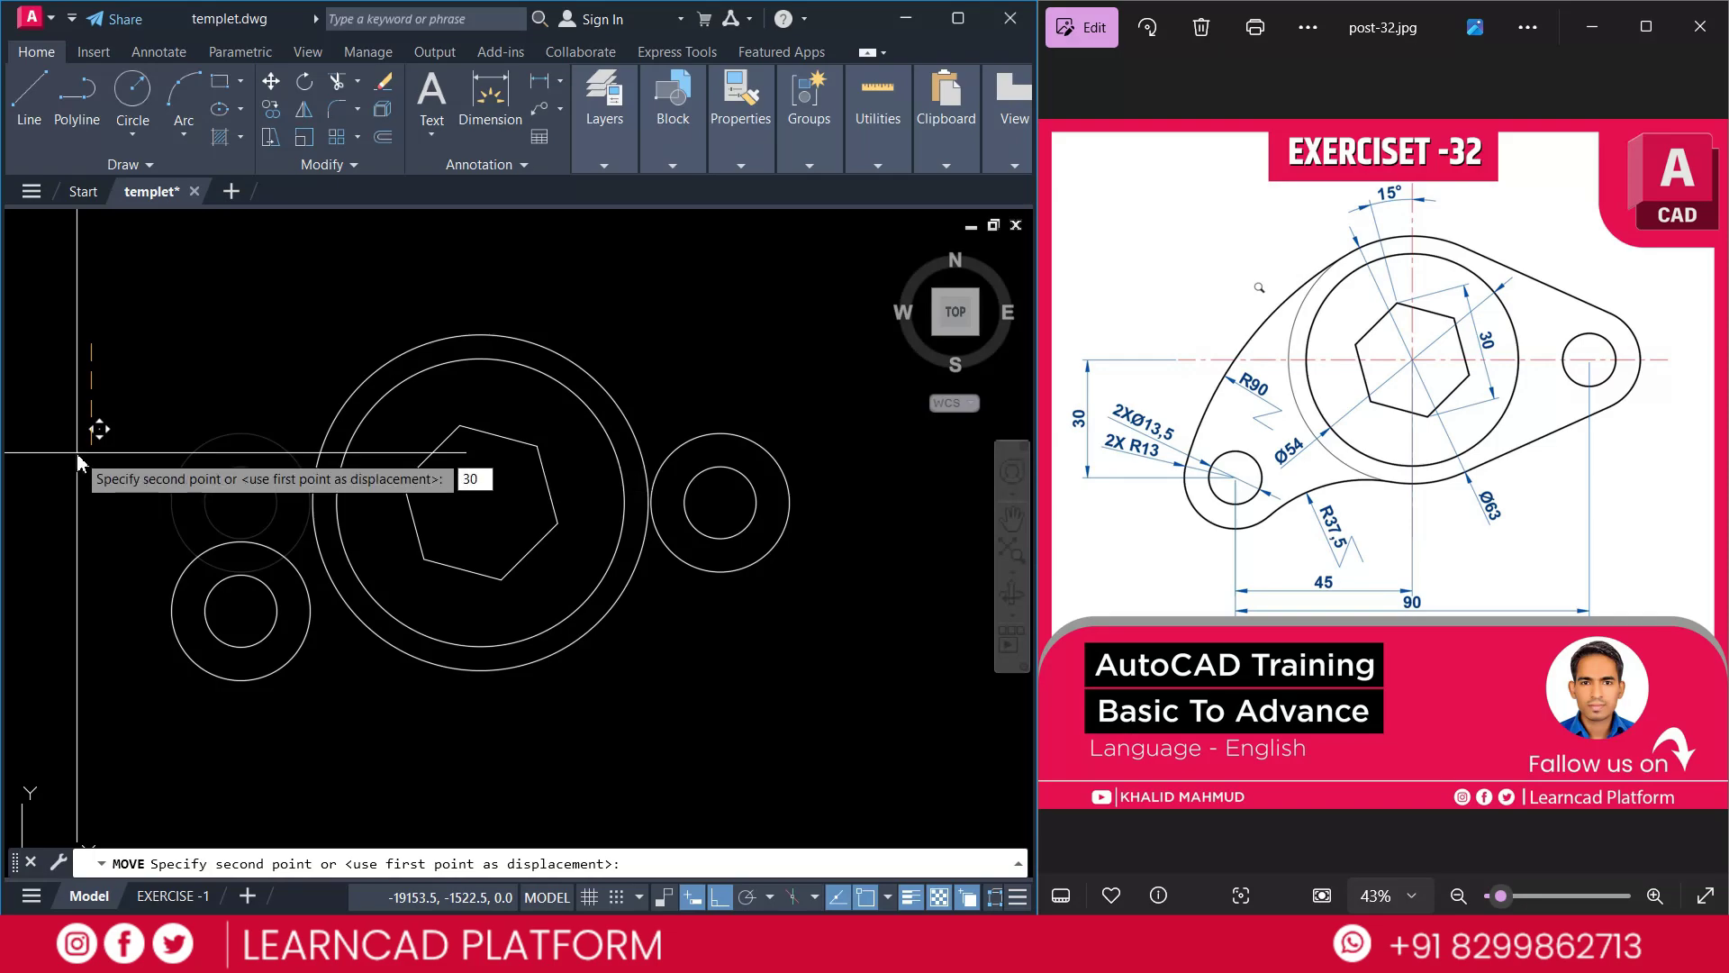
key(Return)
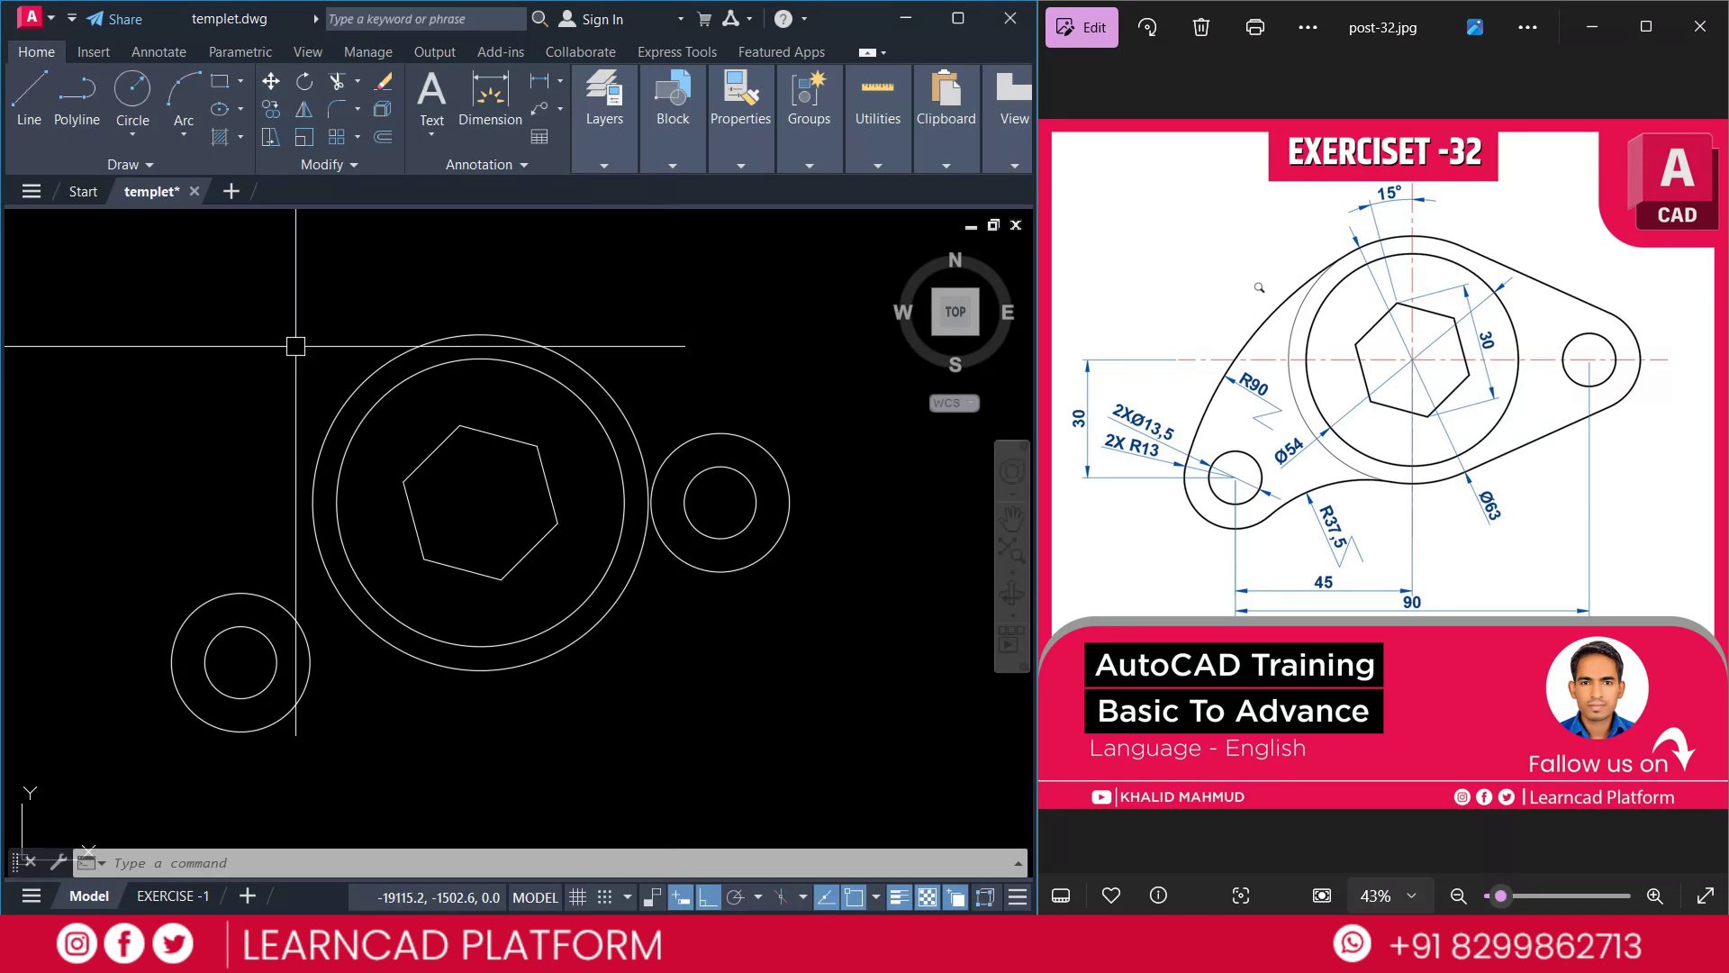
Draw an R90 circle tangent to the left lug circle and main outer circle
click(133, 133)
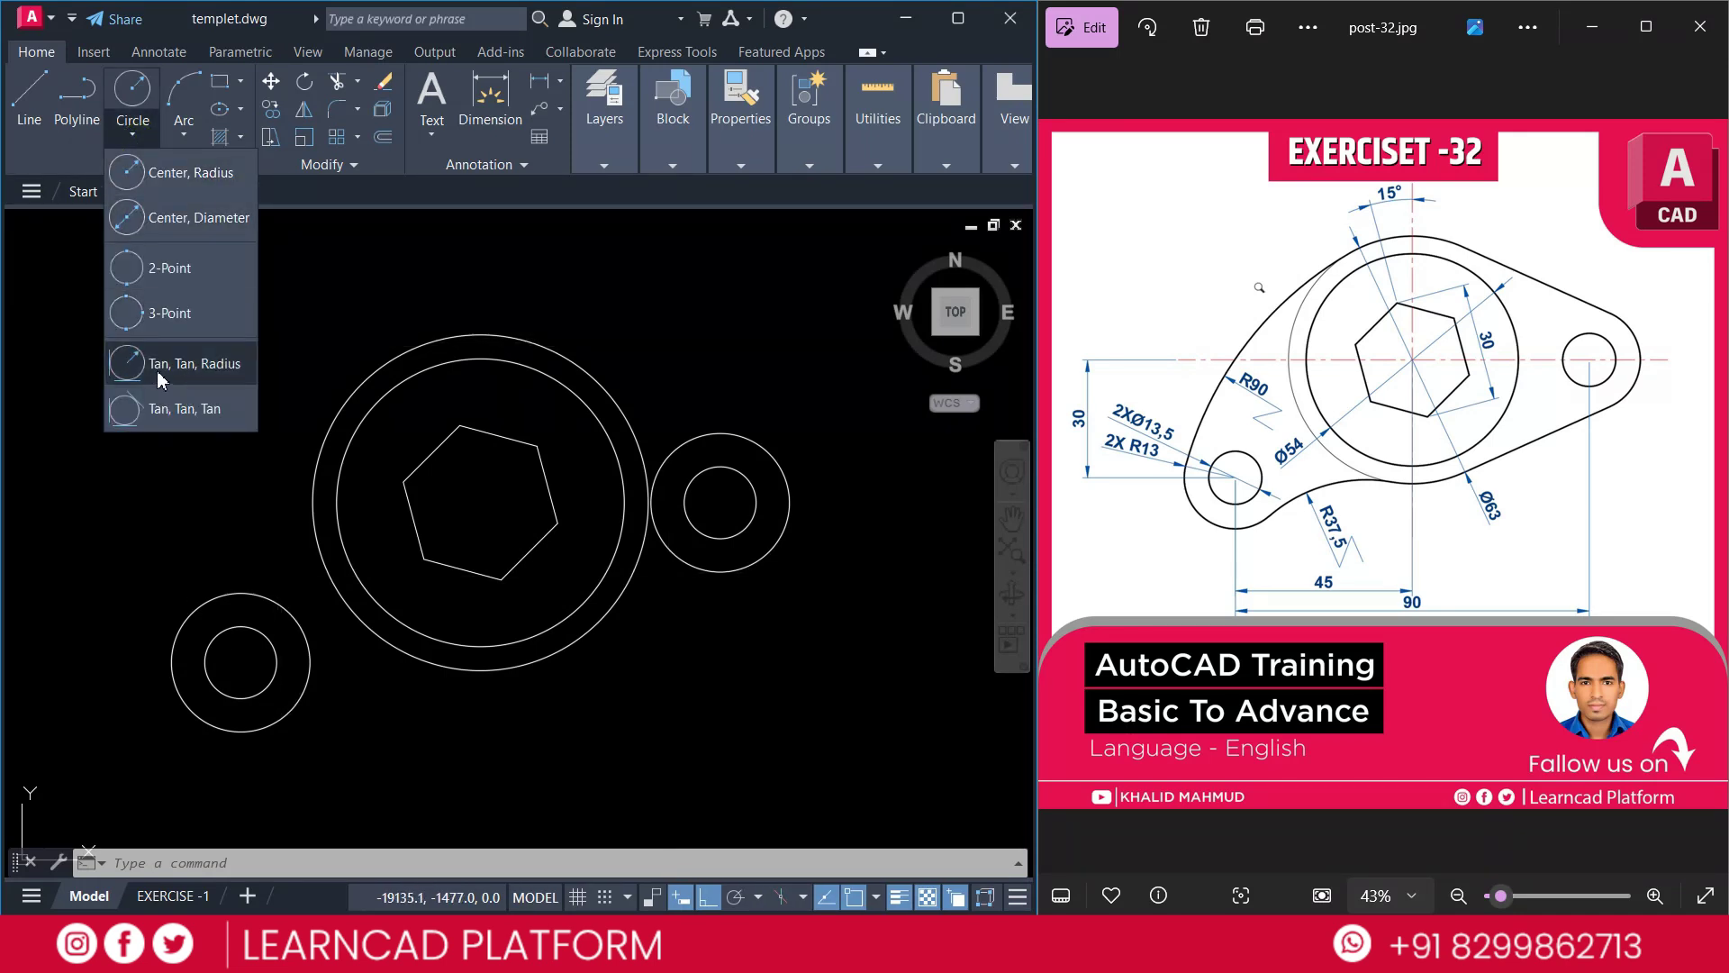
click(199, 372)
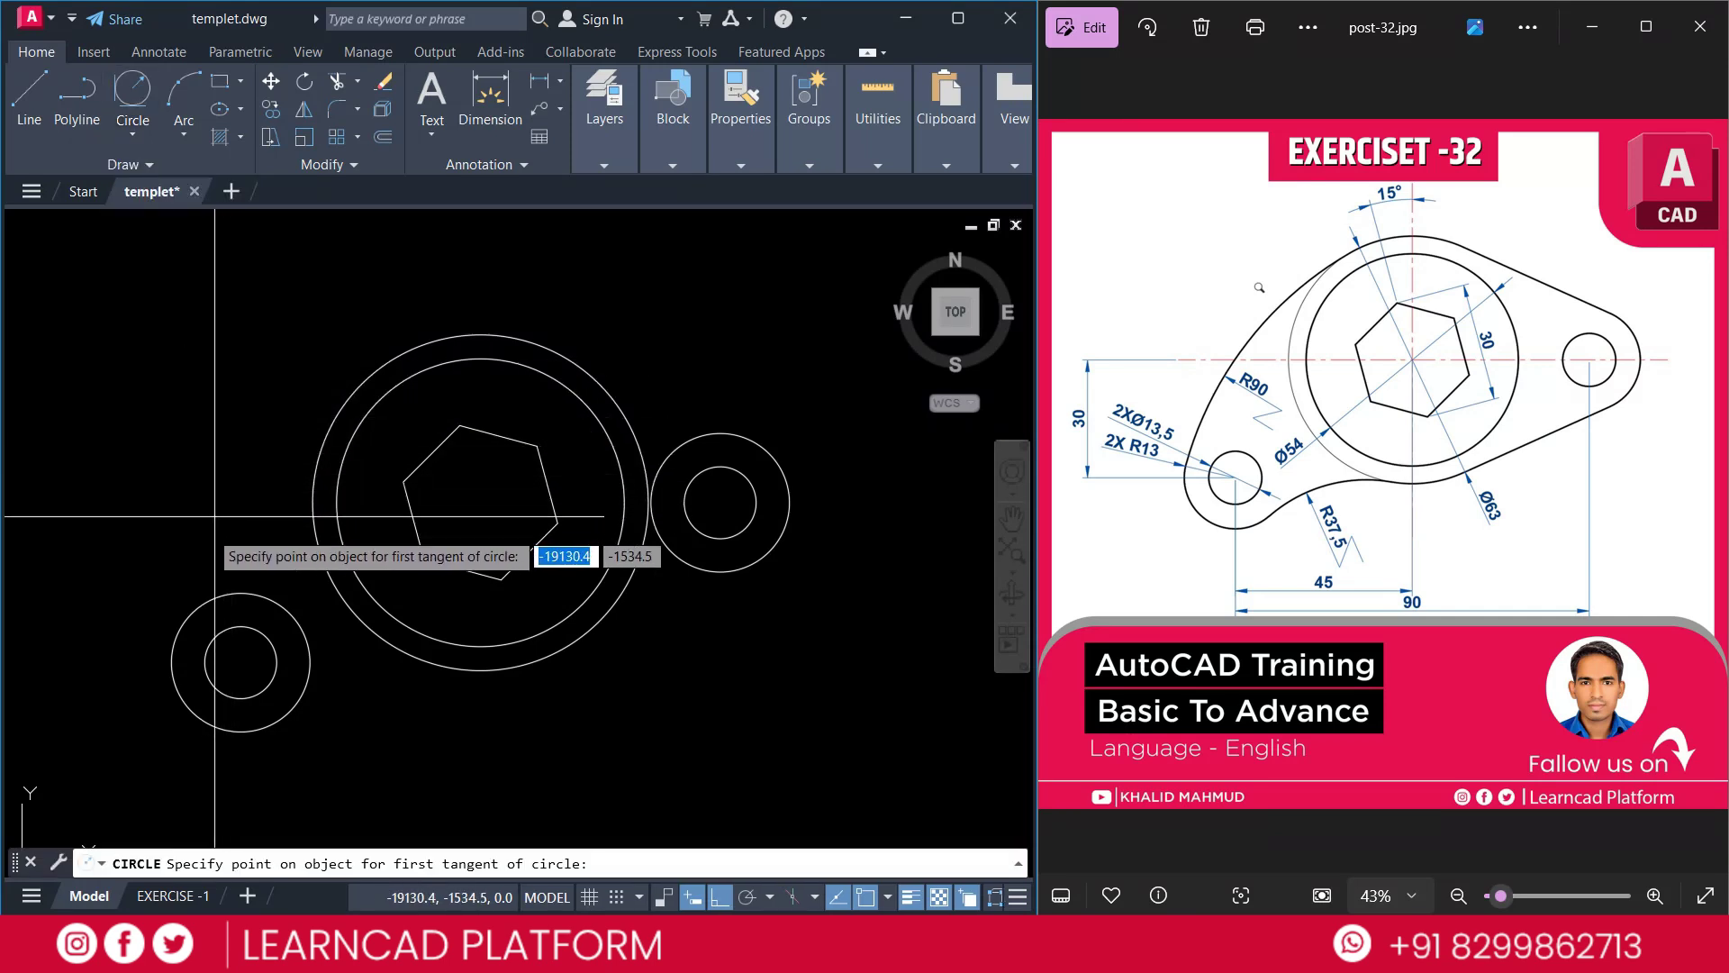
click(168, 628)
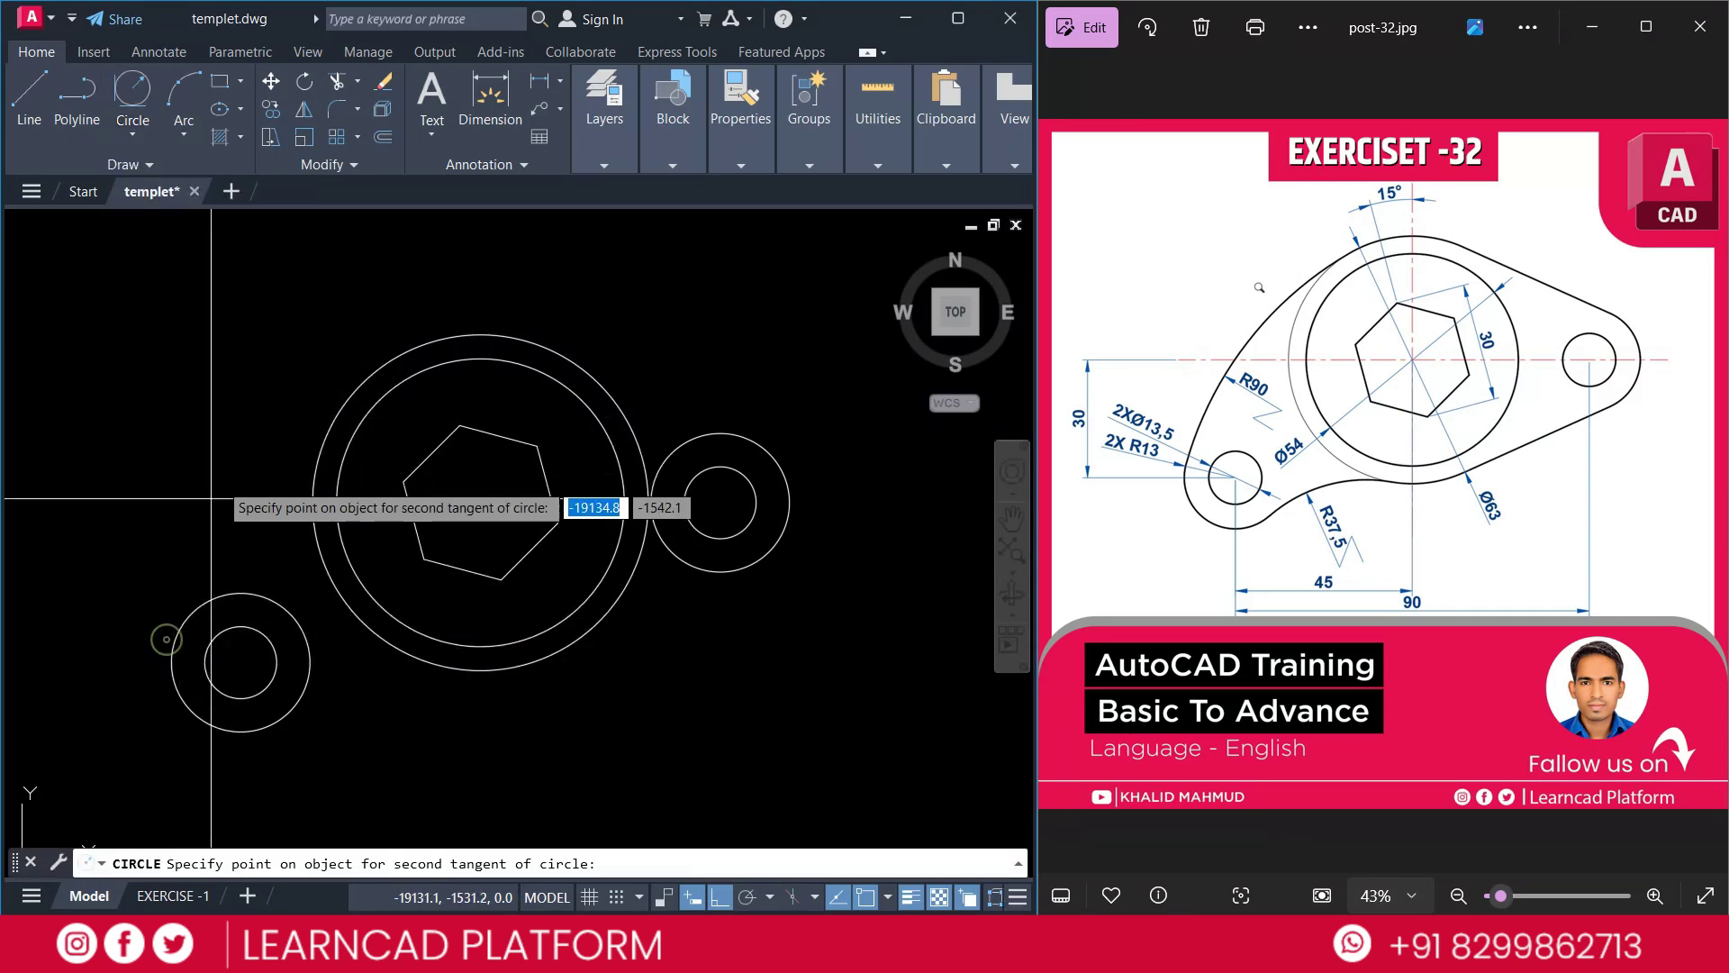
click(438, 338)
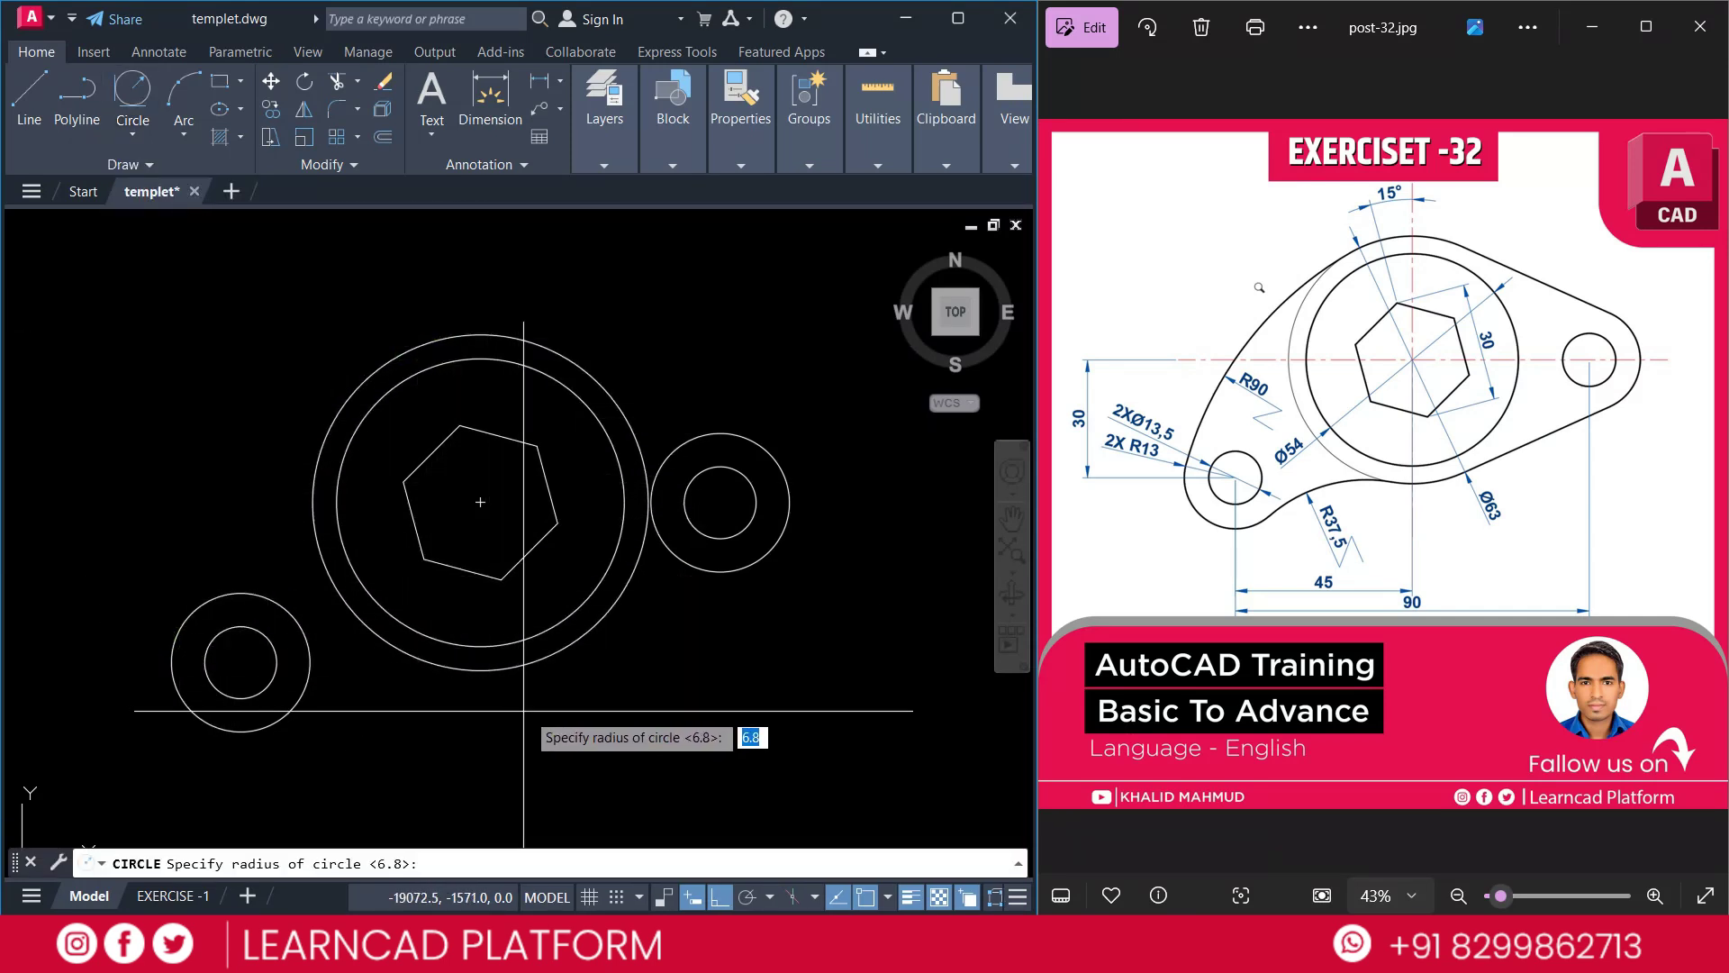
text(90)
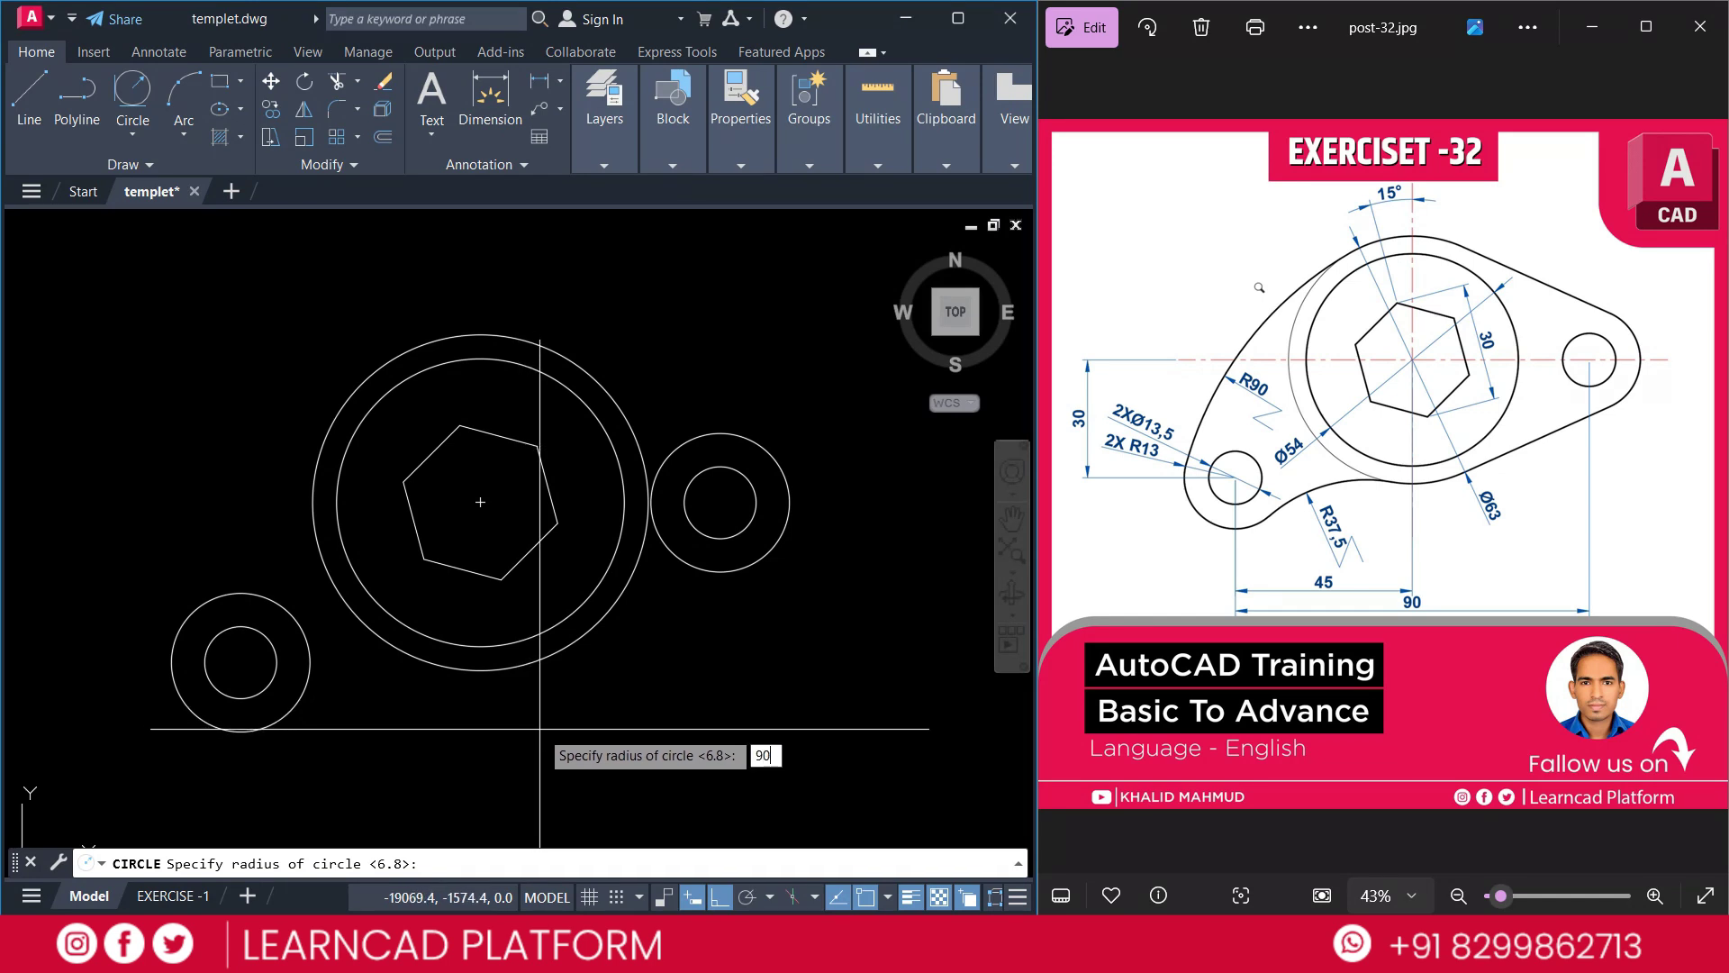
key(Return)
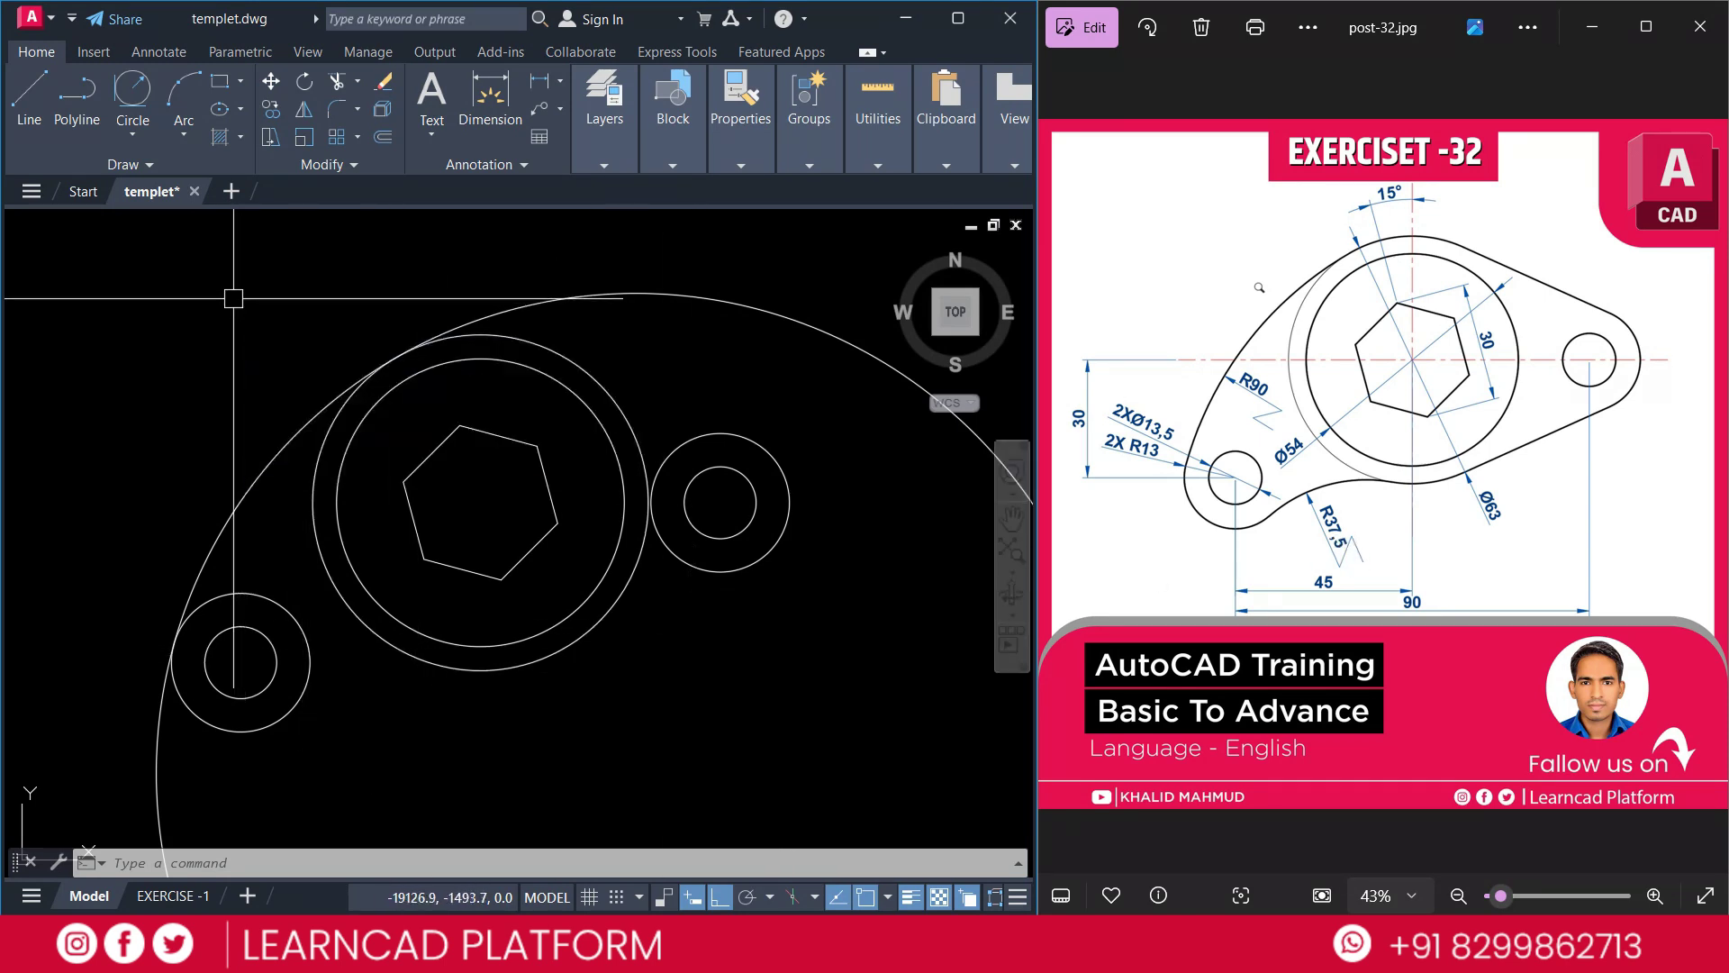
Draw an R37.5 circle tangent to the left lug circle and main outer circle
key(Return)
text(TT)
key(Return)
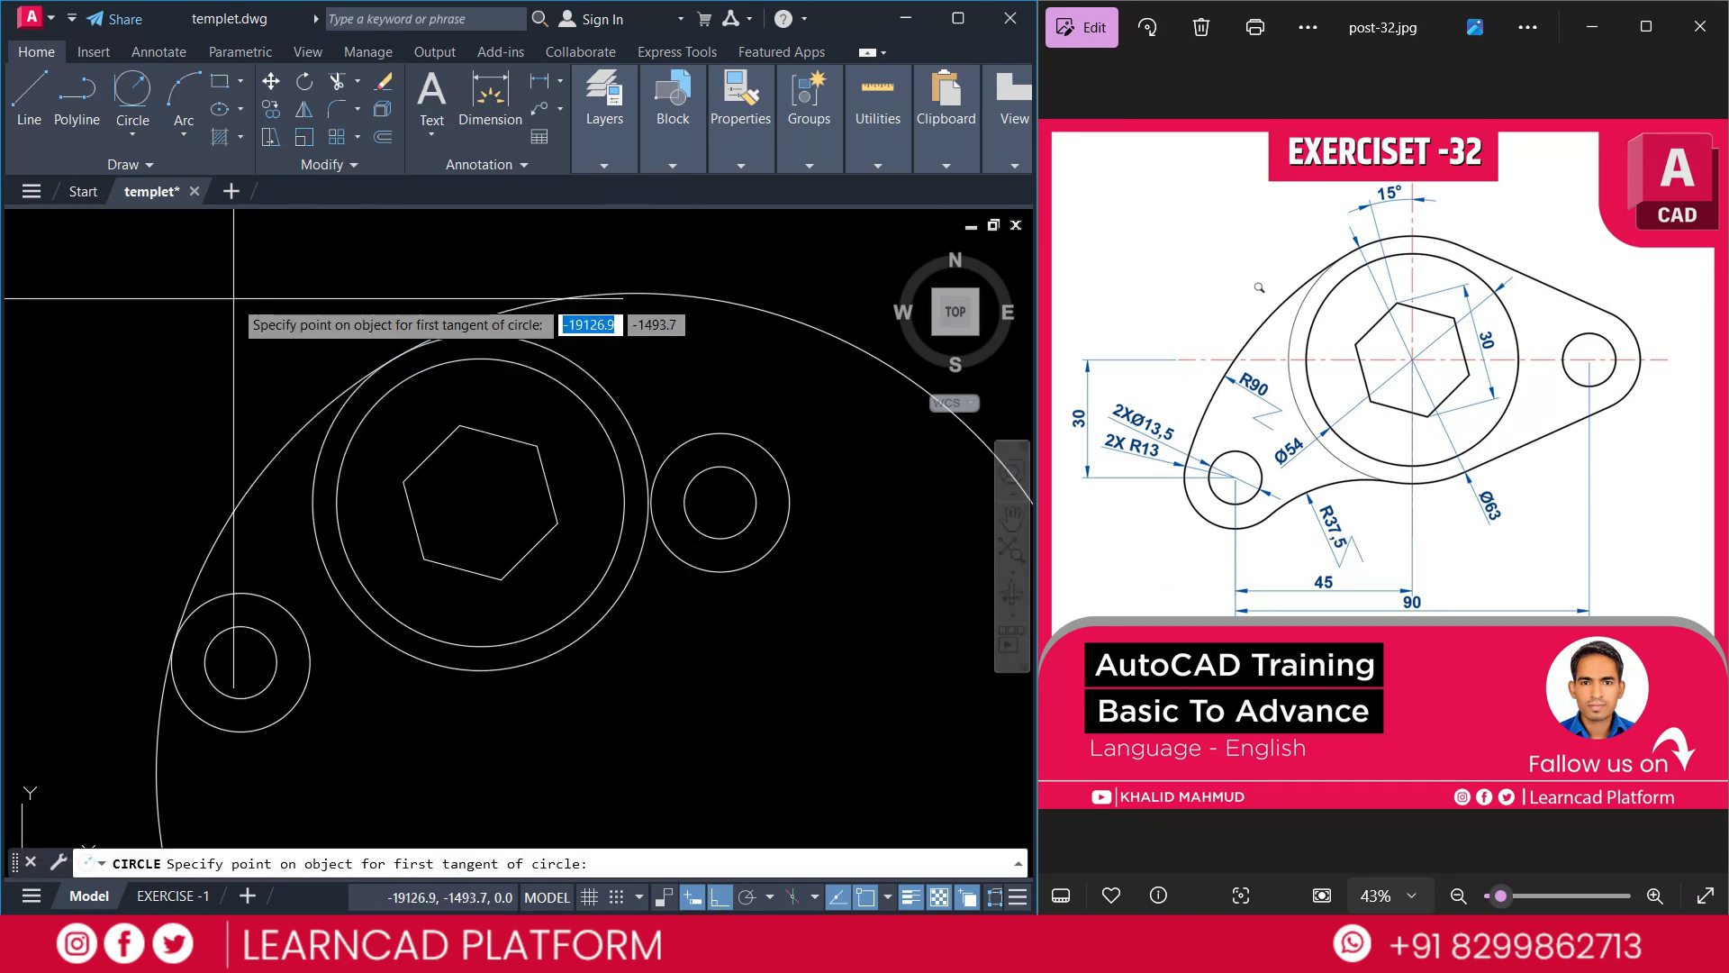
click(291, 711)
click(437, 666)
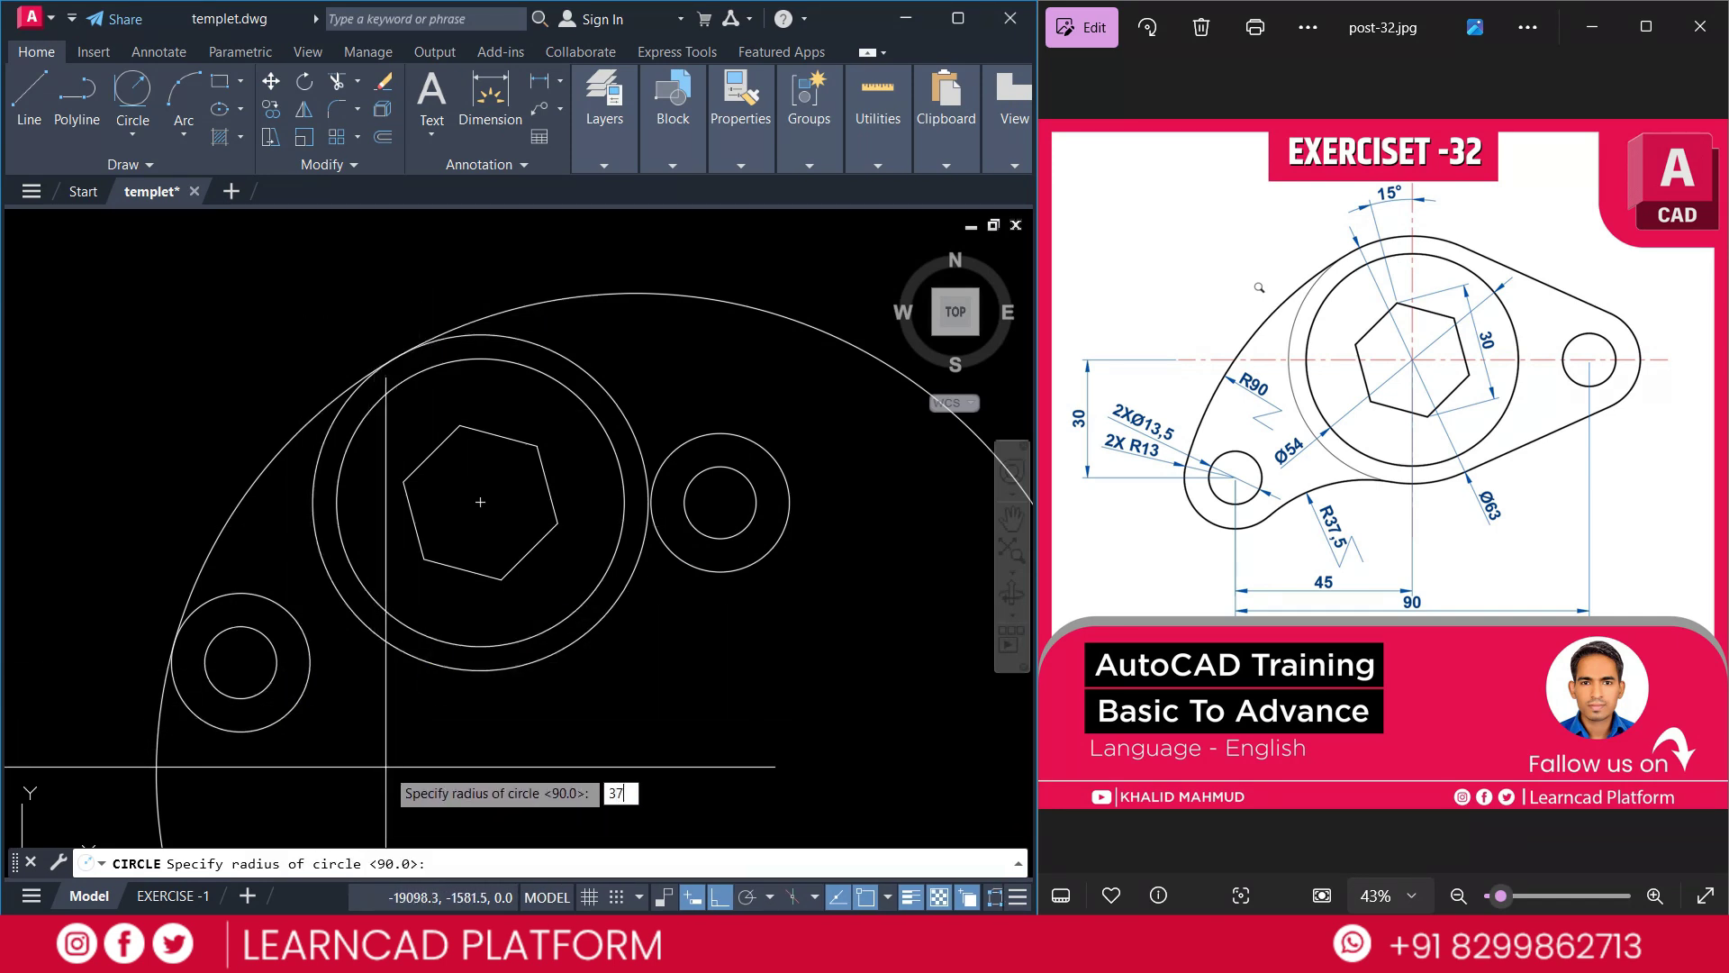
key(Return)
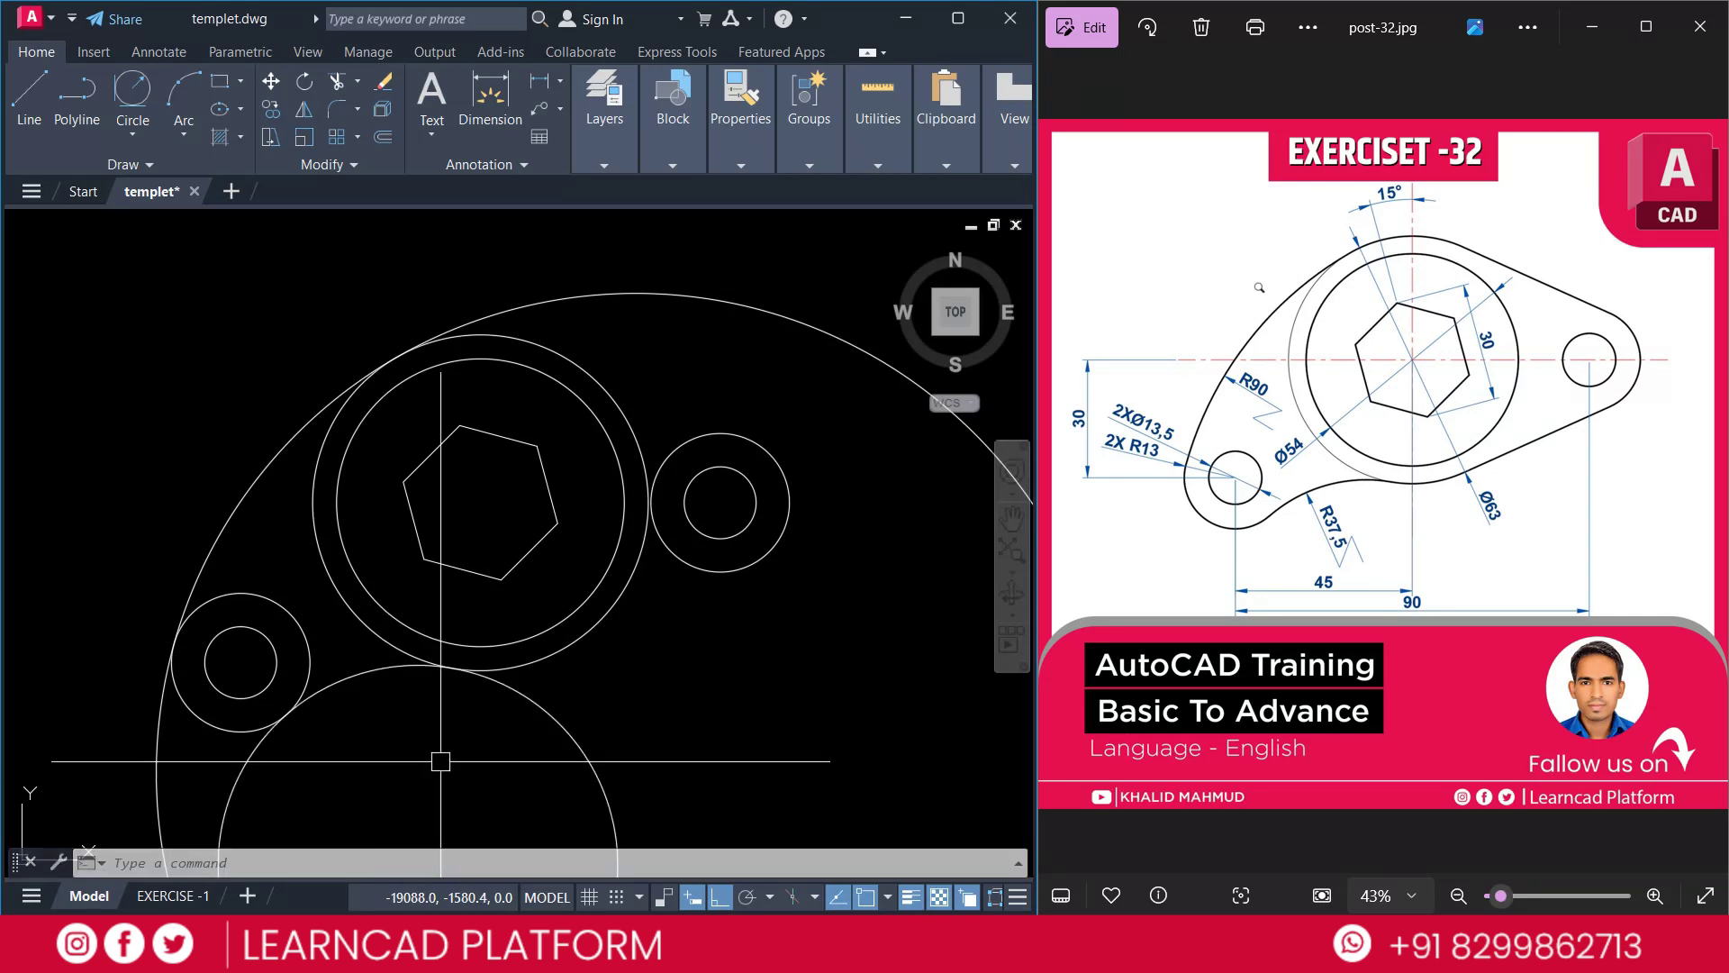
Trim away the unwanted part of the lower tangent circle
text(tr)
key(Return)
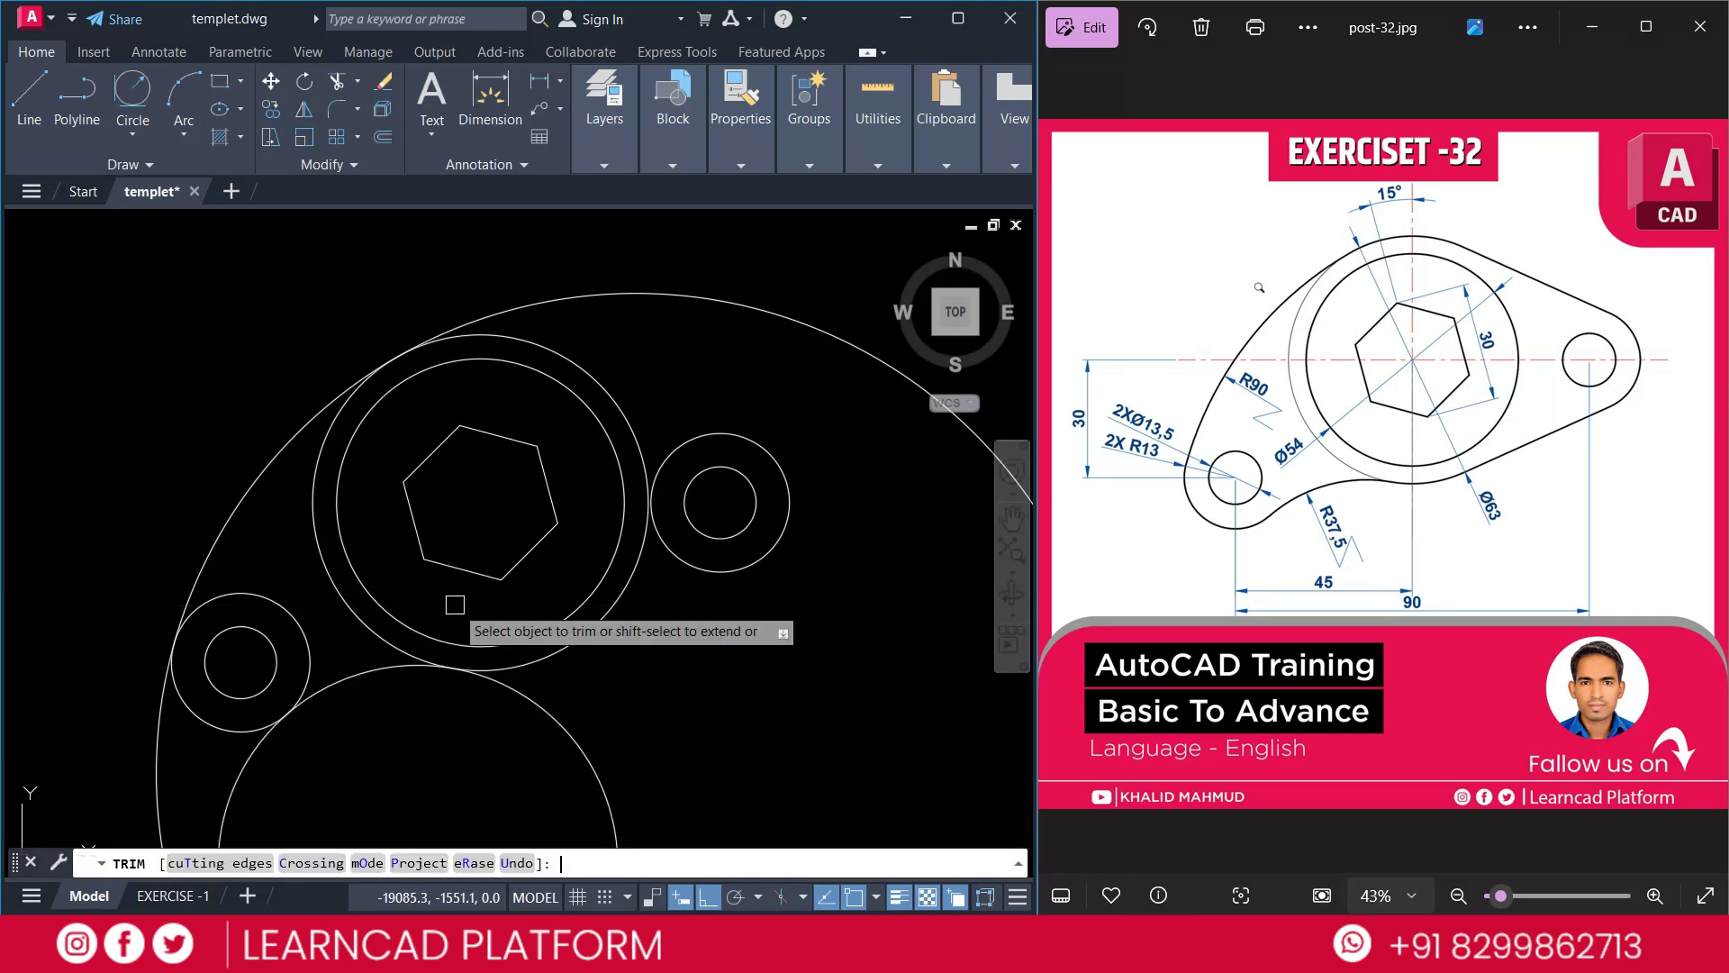
click(554, 717)
Trim the excess of the R90 circle, leaving only the tangent arc
click(672, 300)
key(Escape)
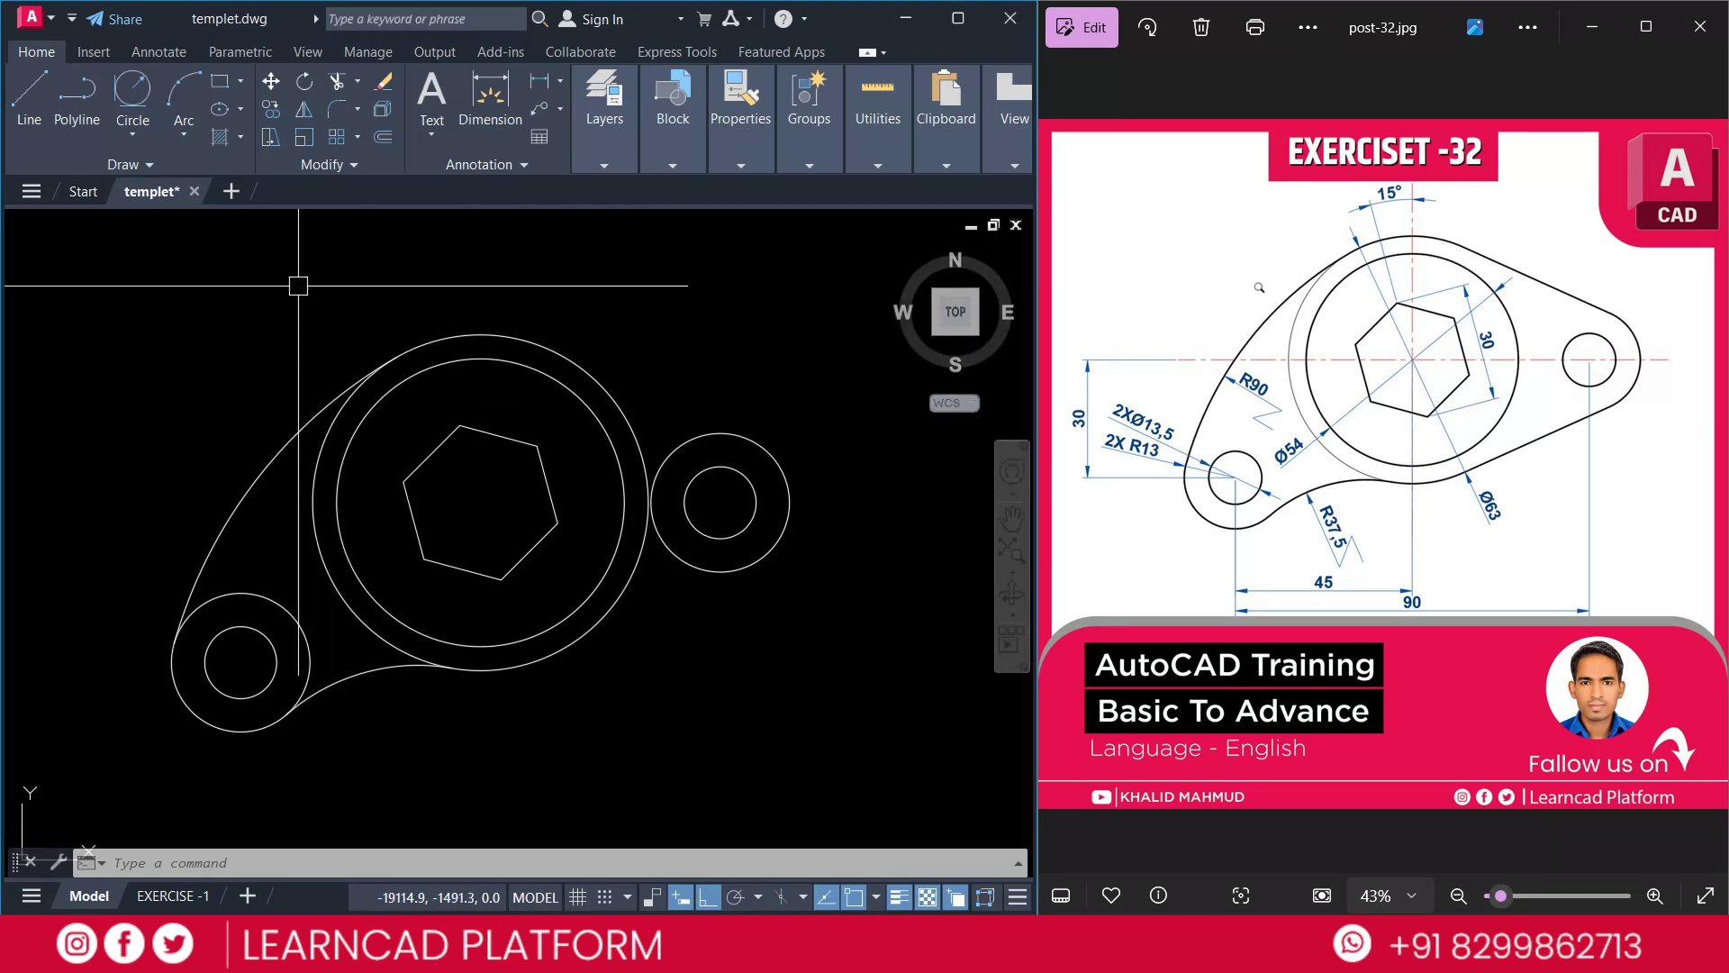
text(S)
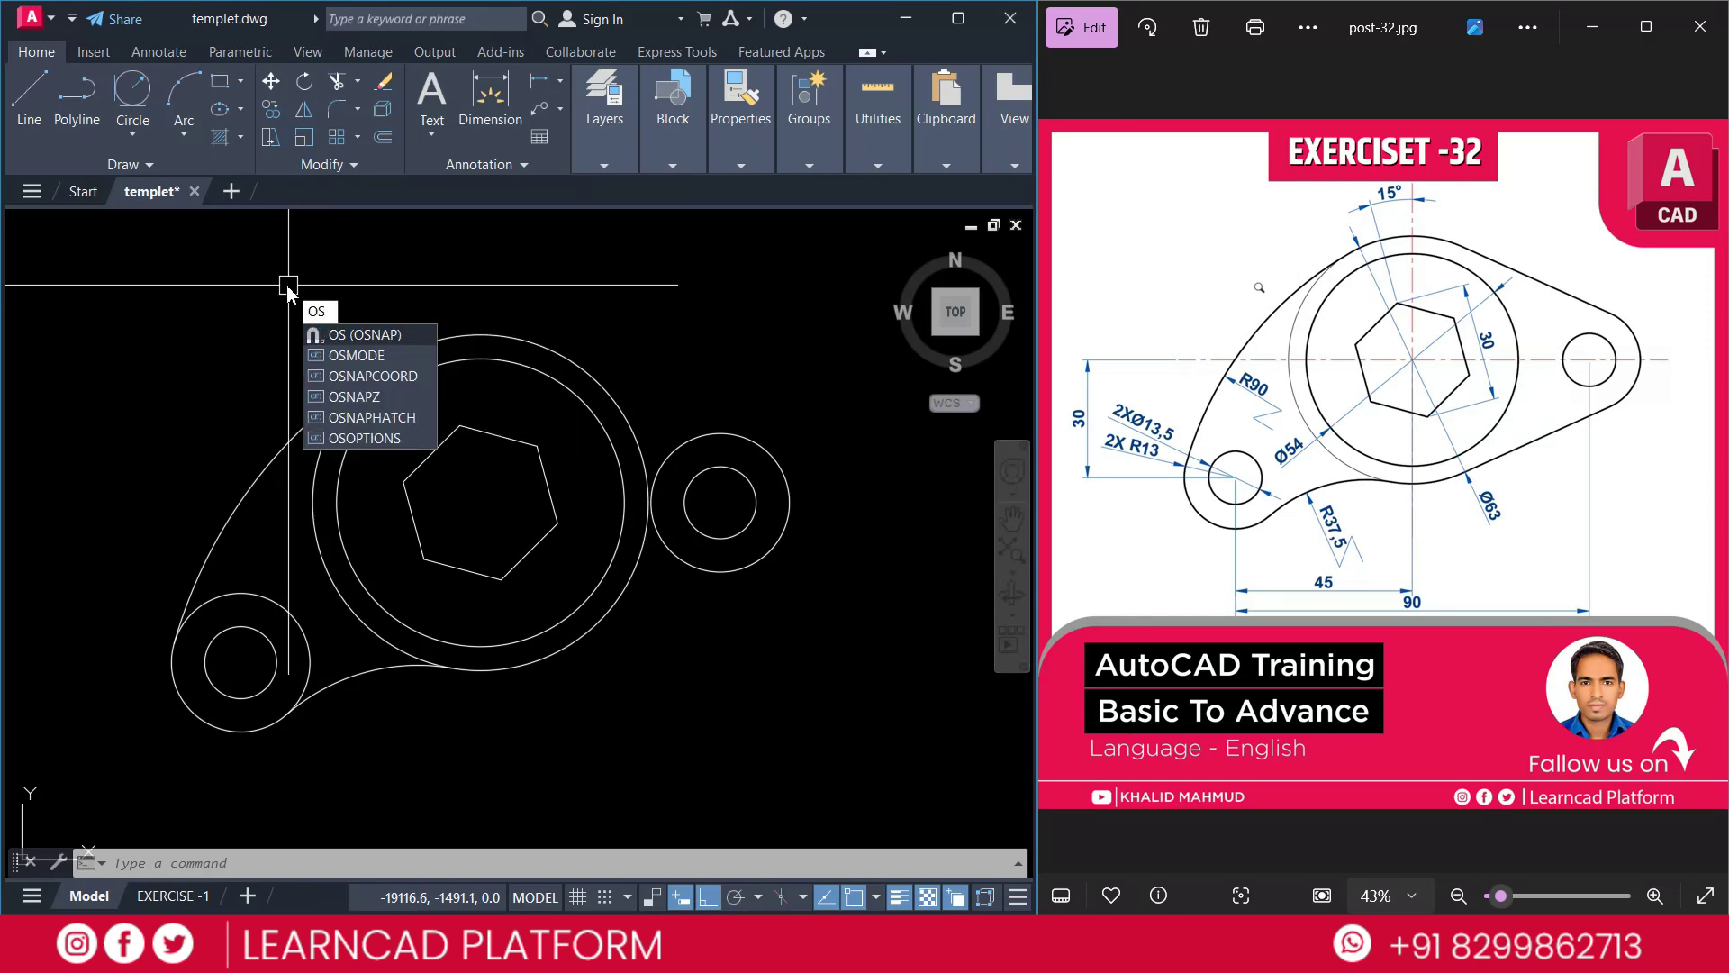
key(Return)
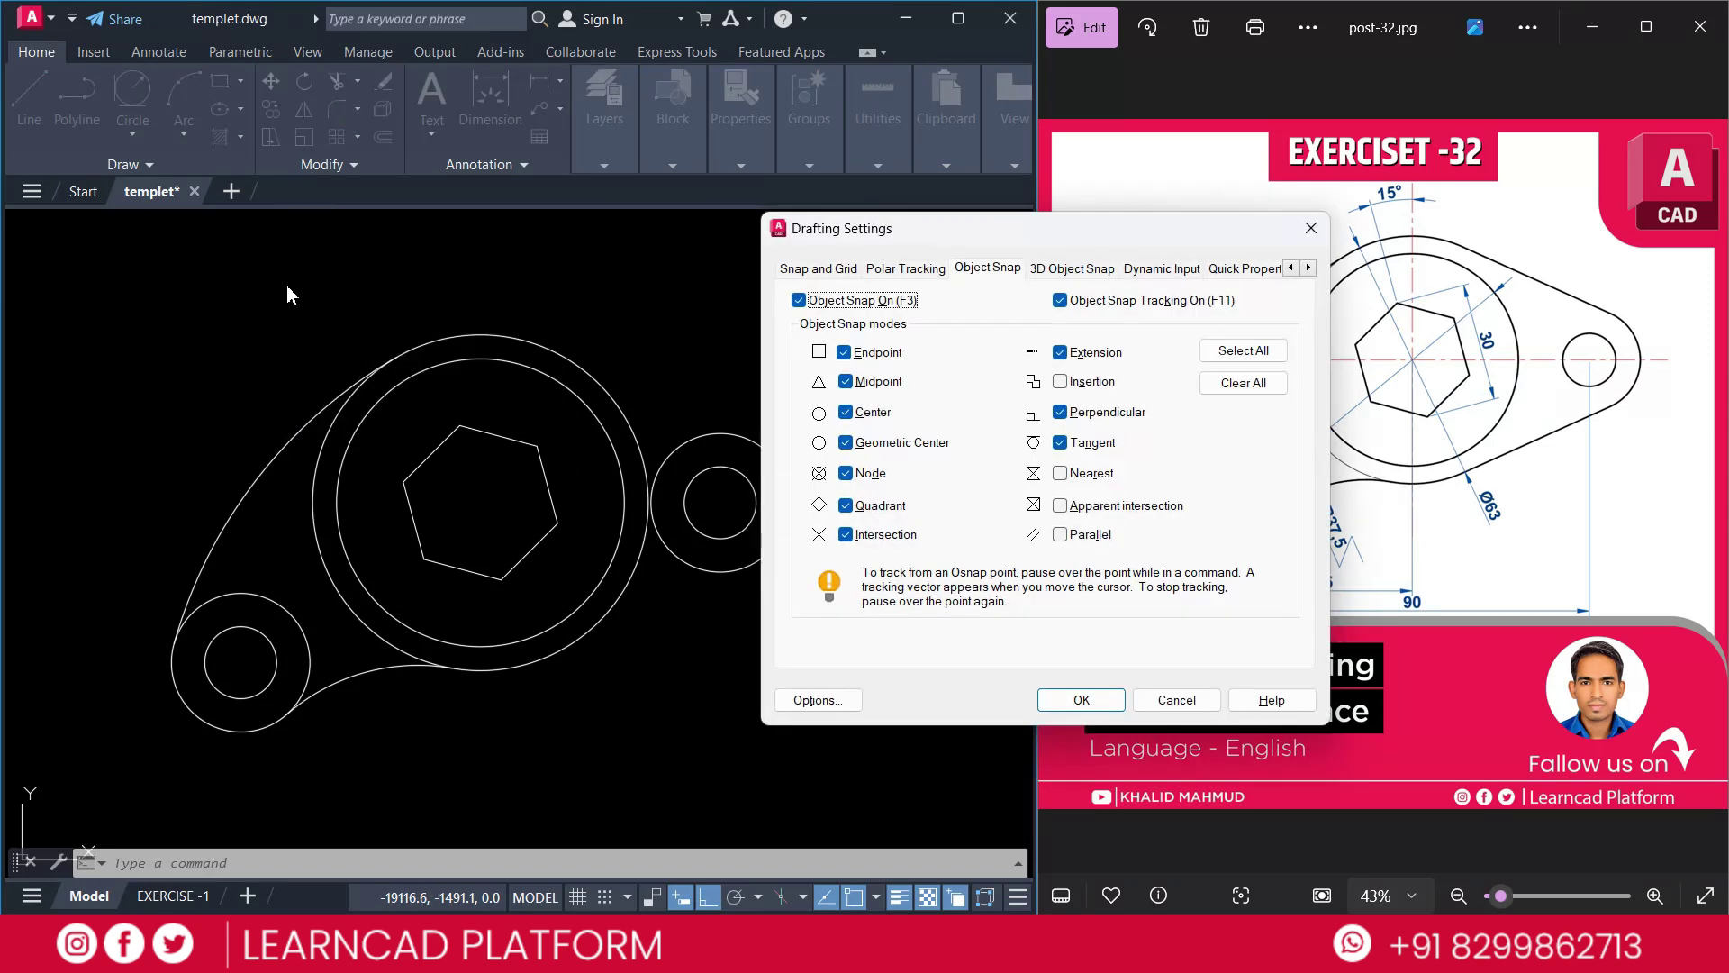
drag(921, 238, 688, 238)
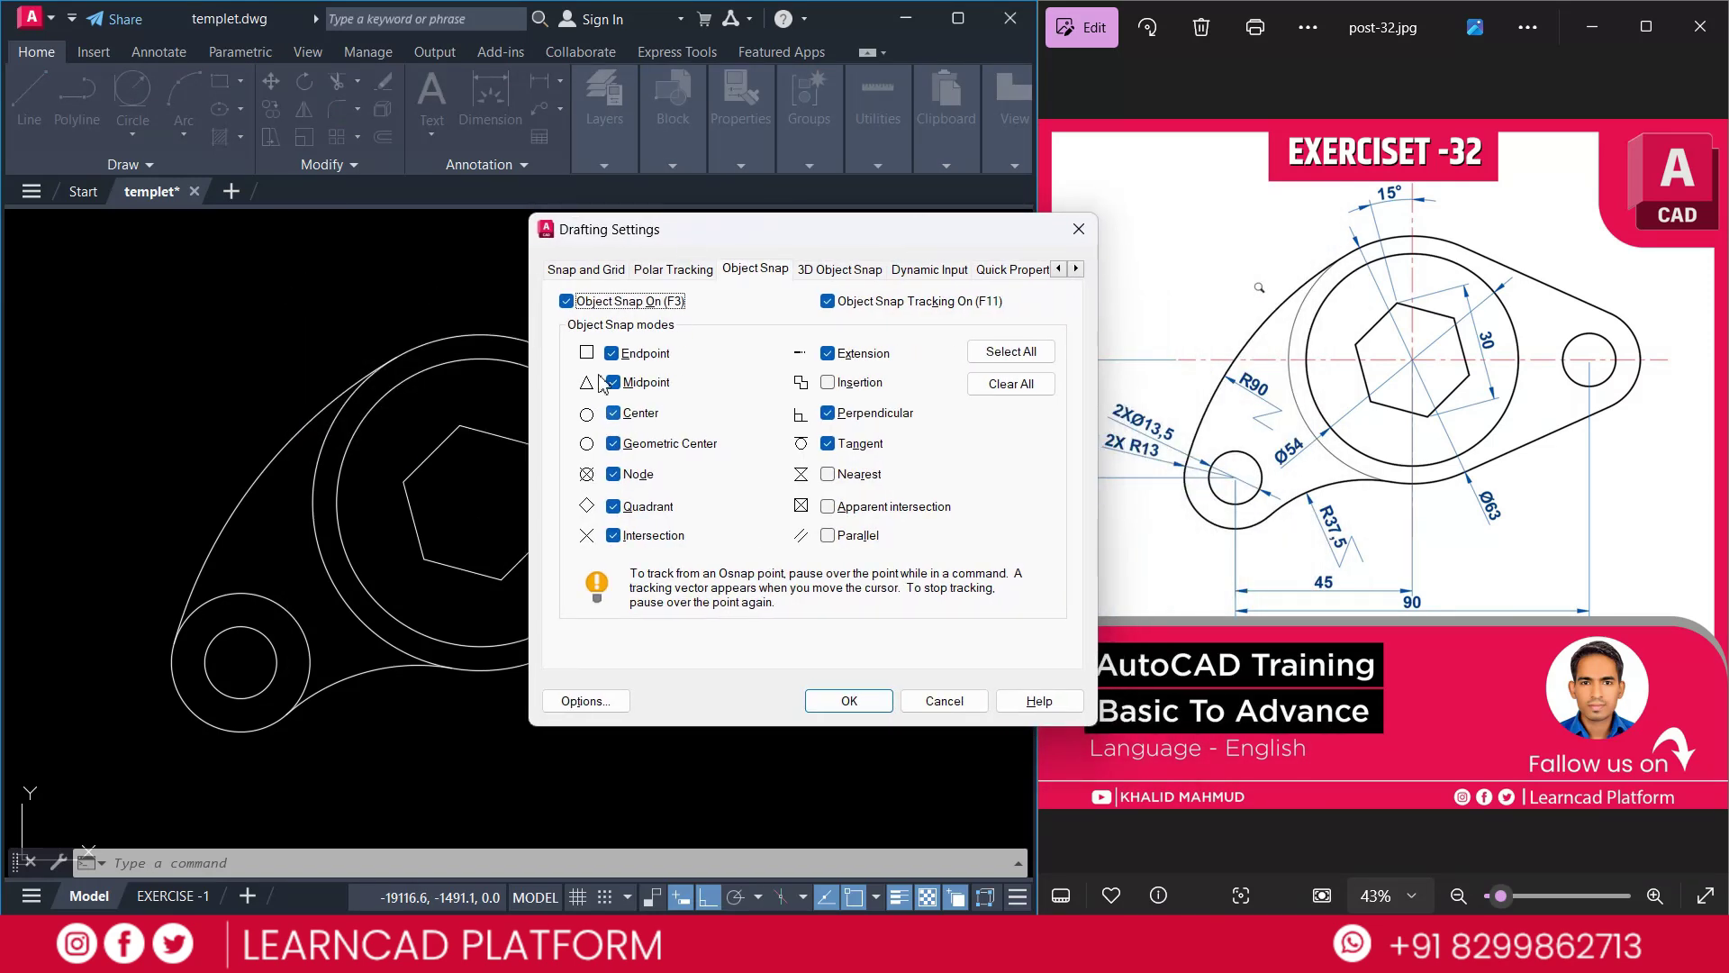
click(1021, 385)
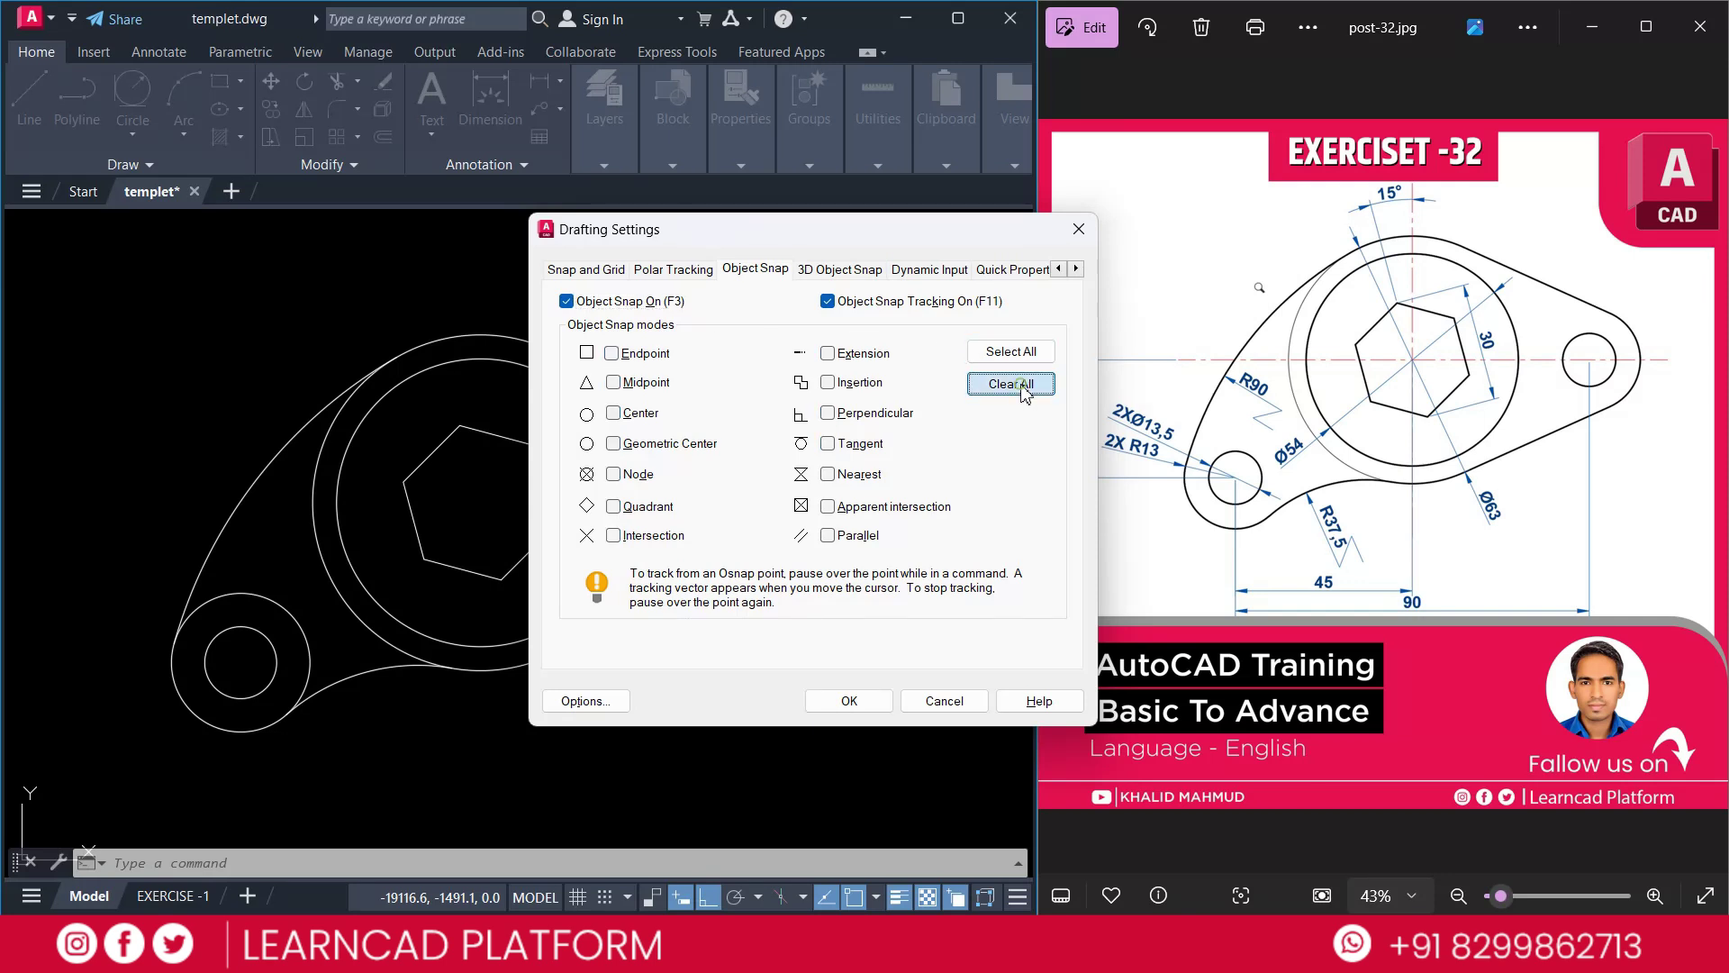
click(830, 450)
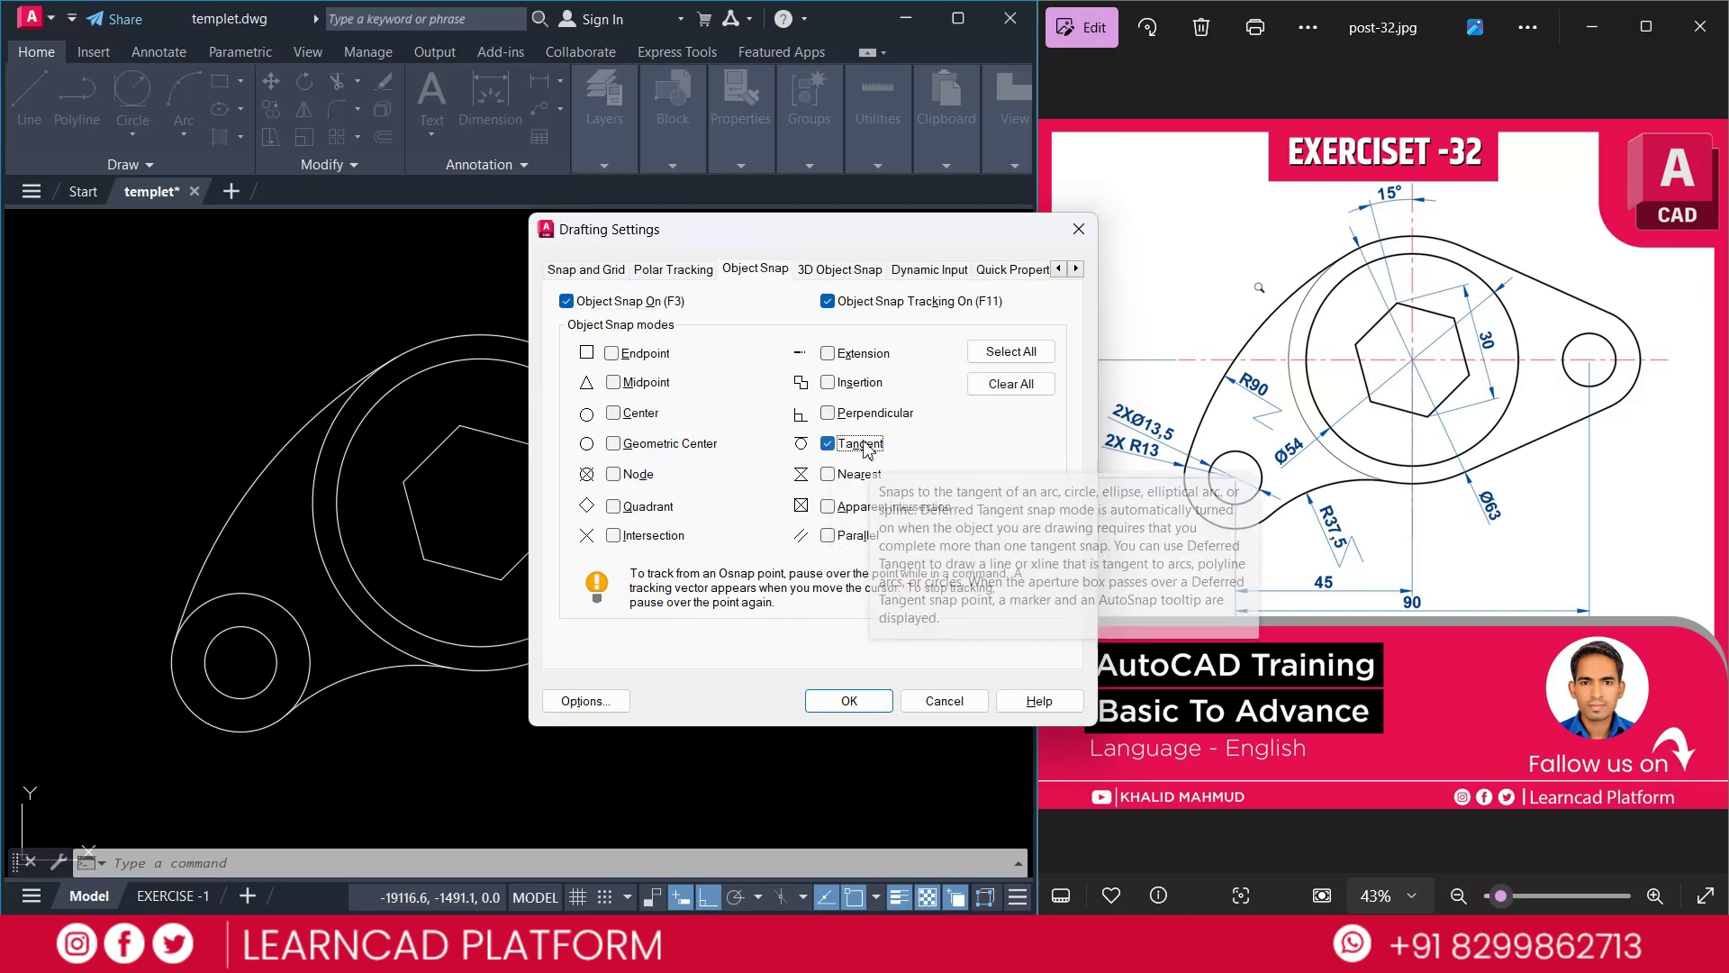
click(847, 701)
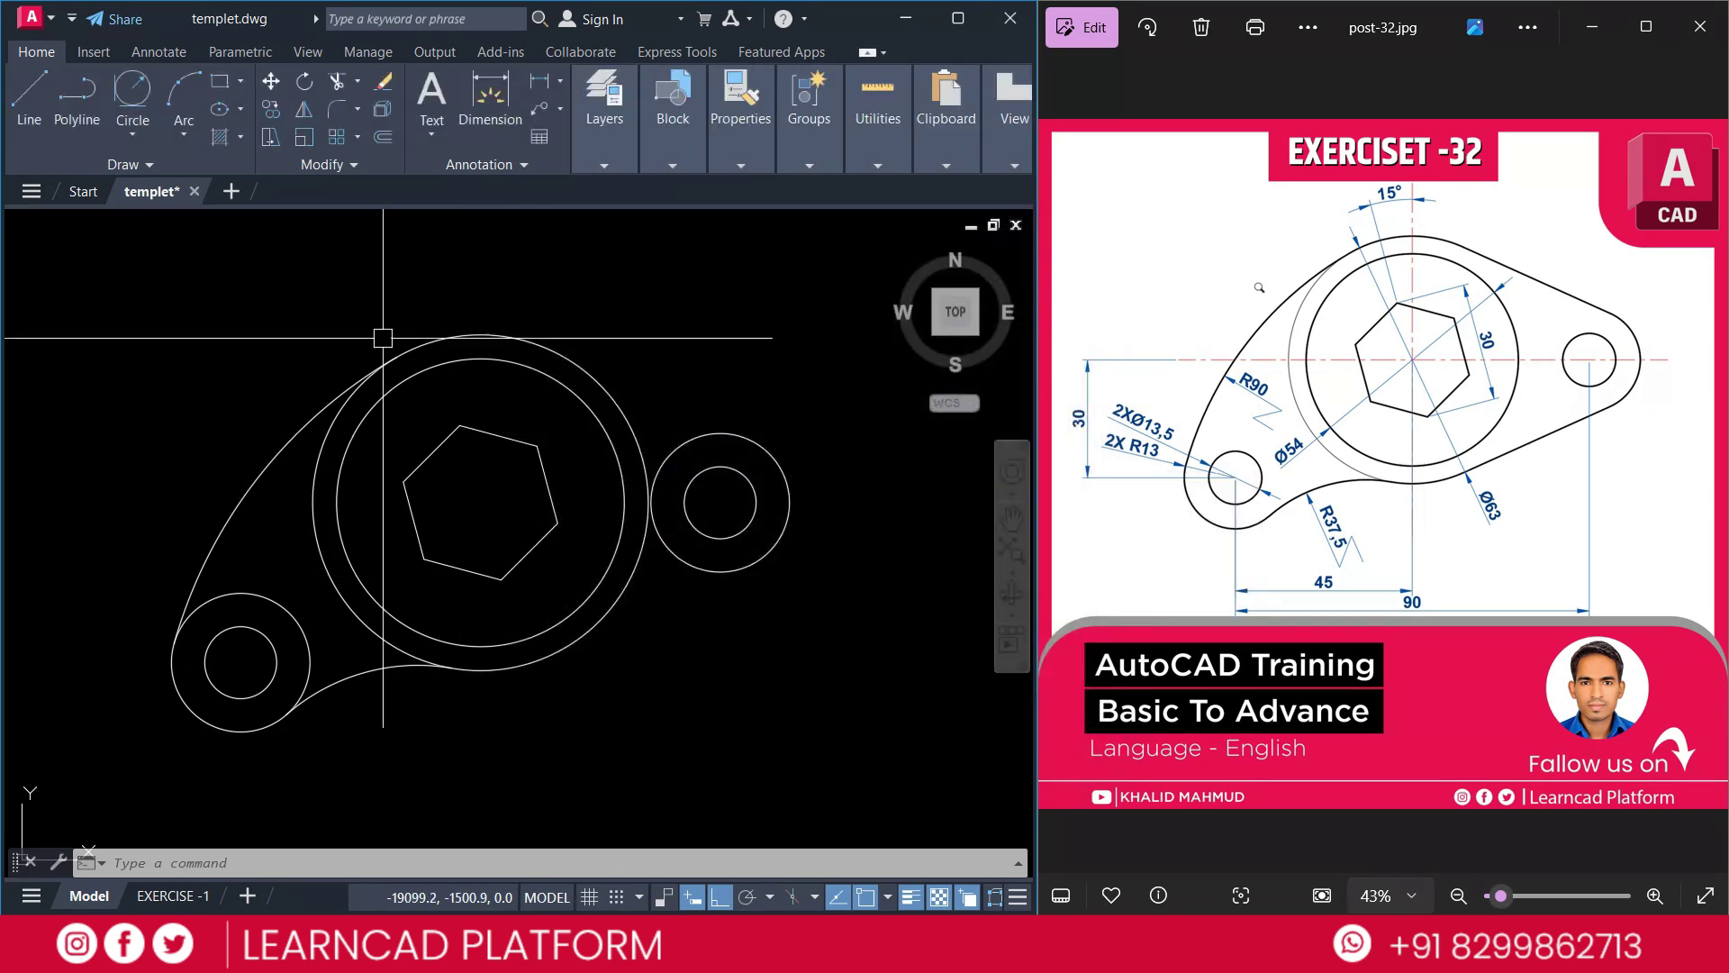
text(L)
key(Return)
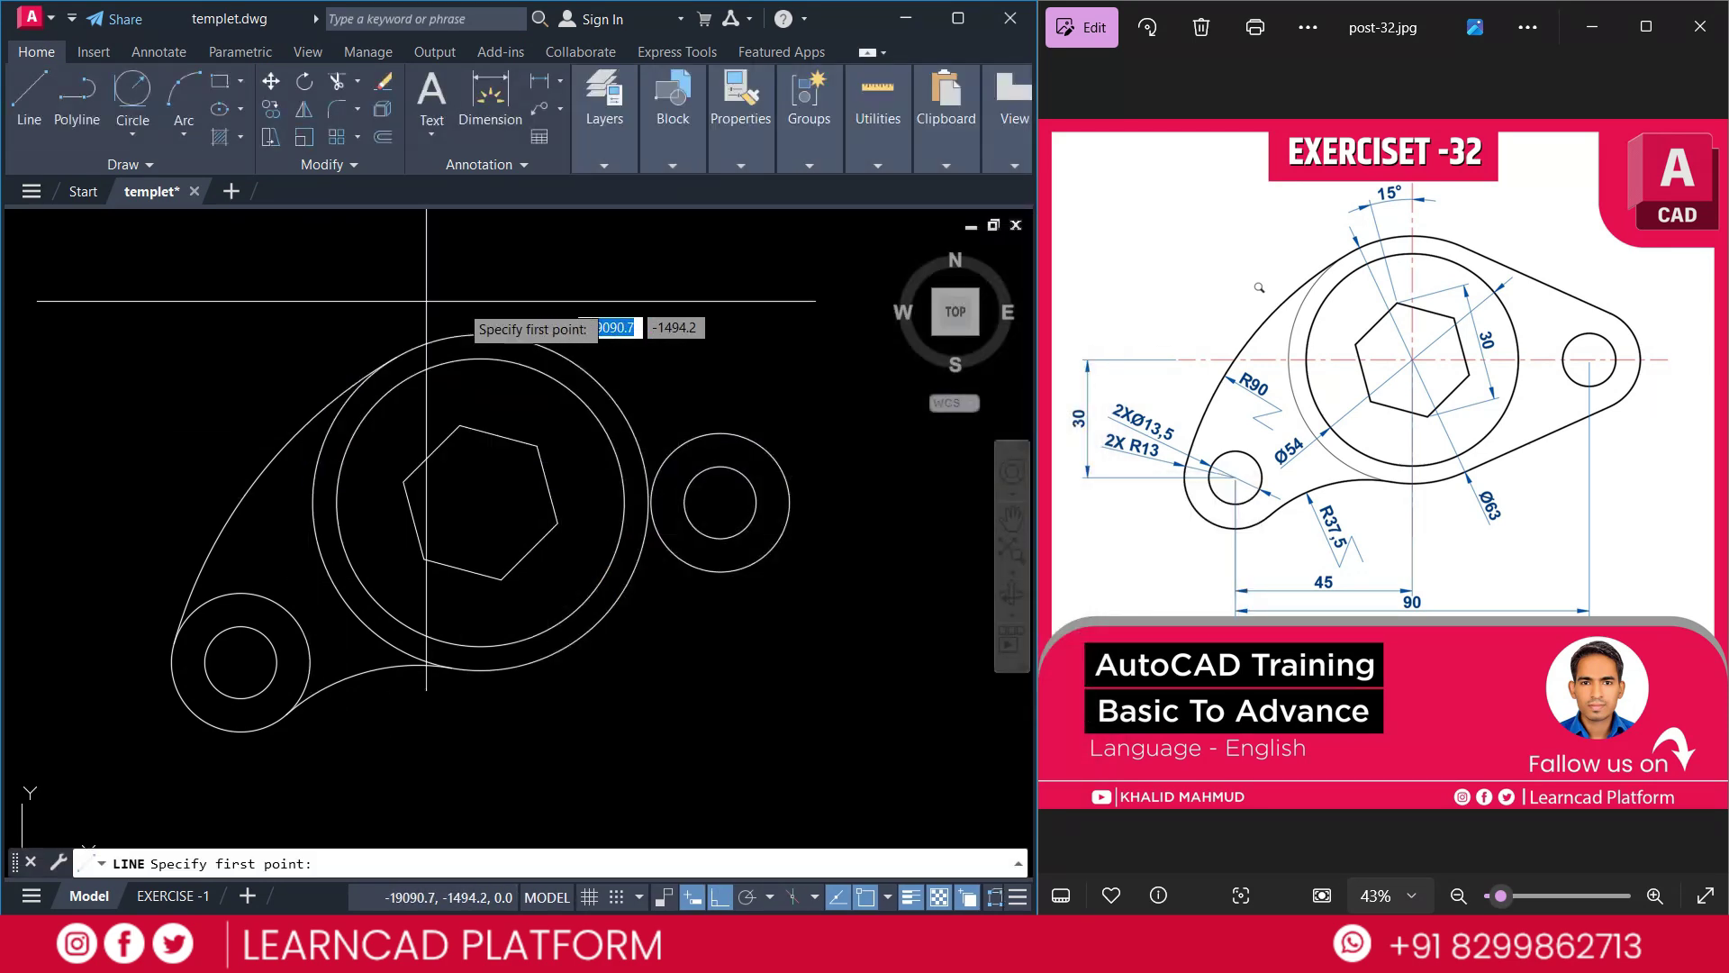
click(533, 334)
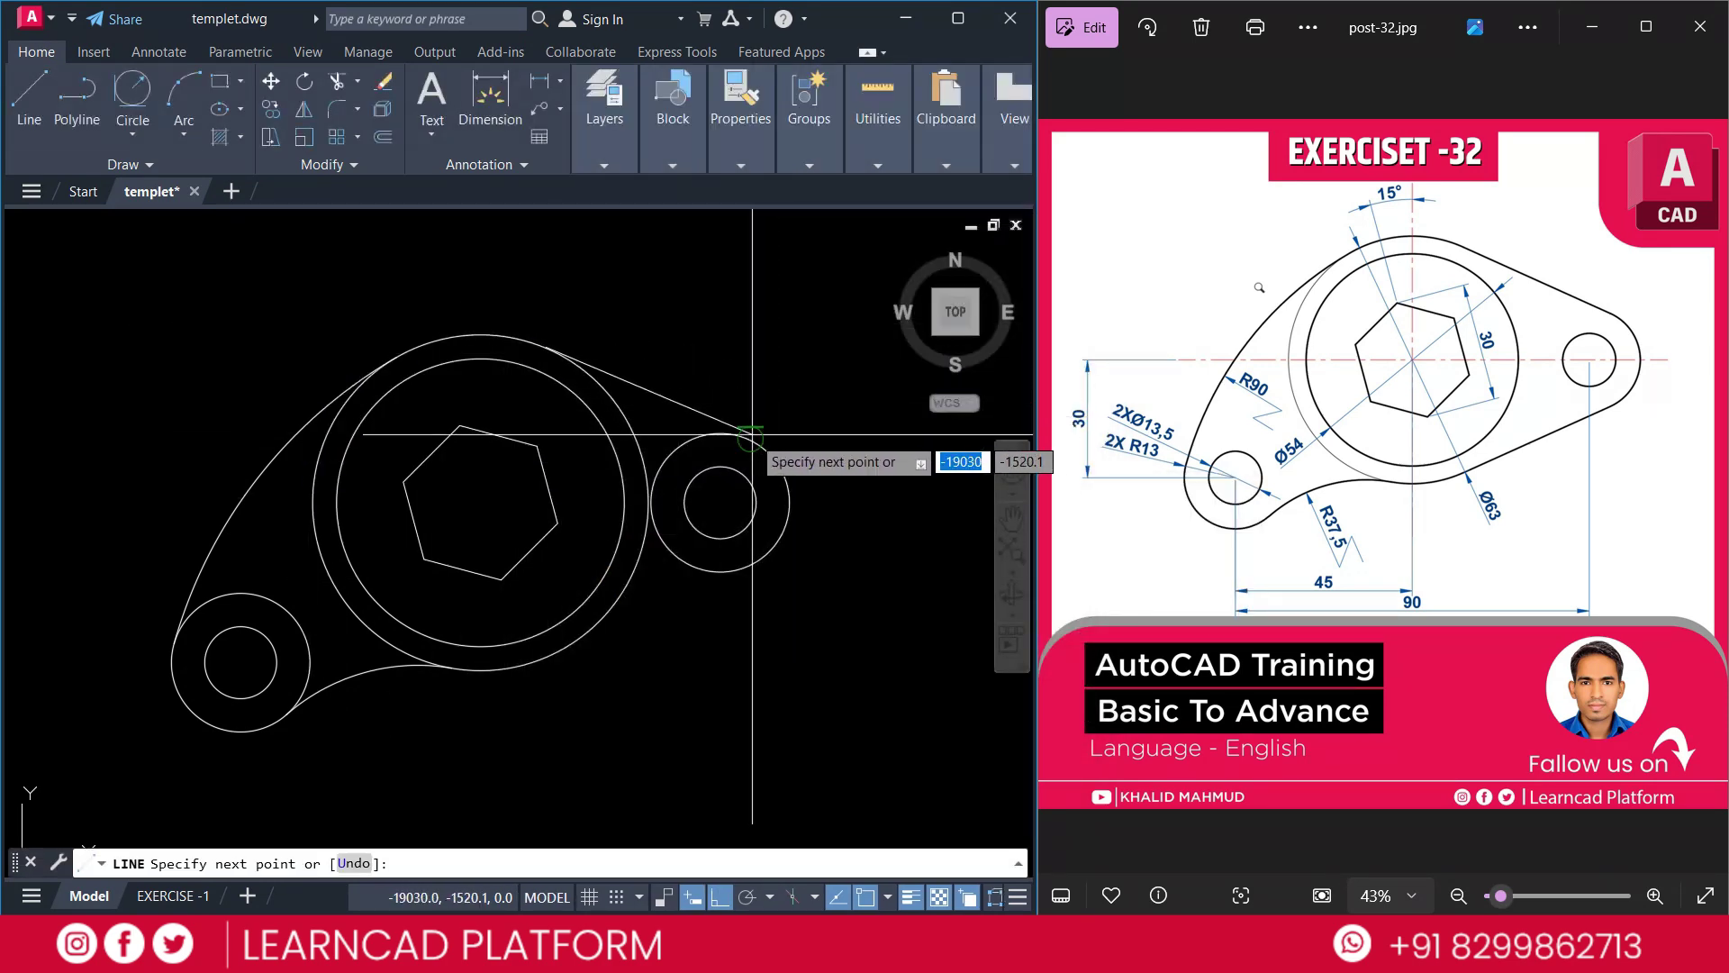
click(735, 357)
key(Return)
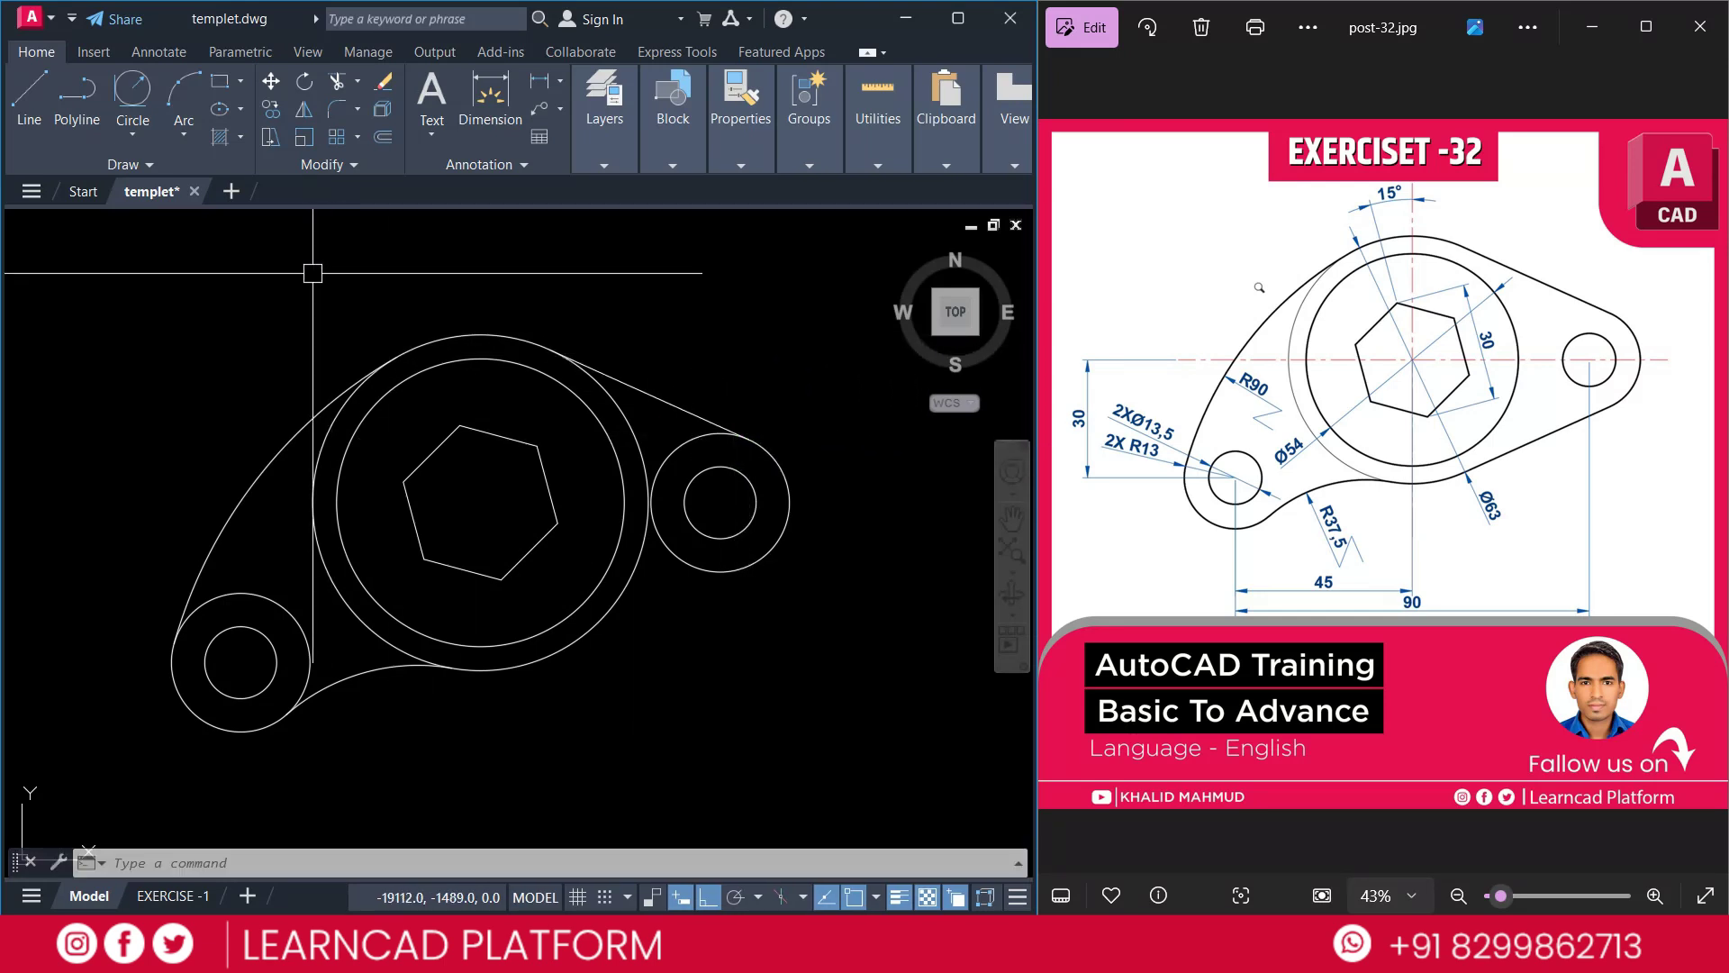
key(Return)
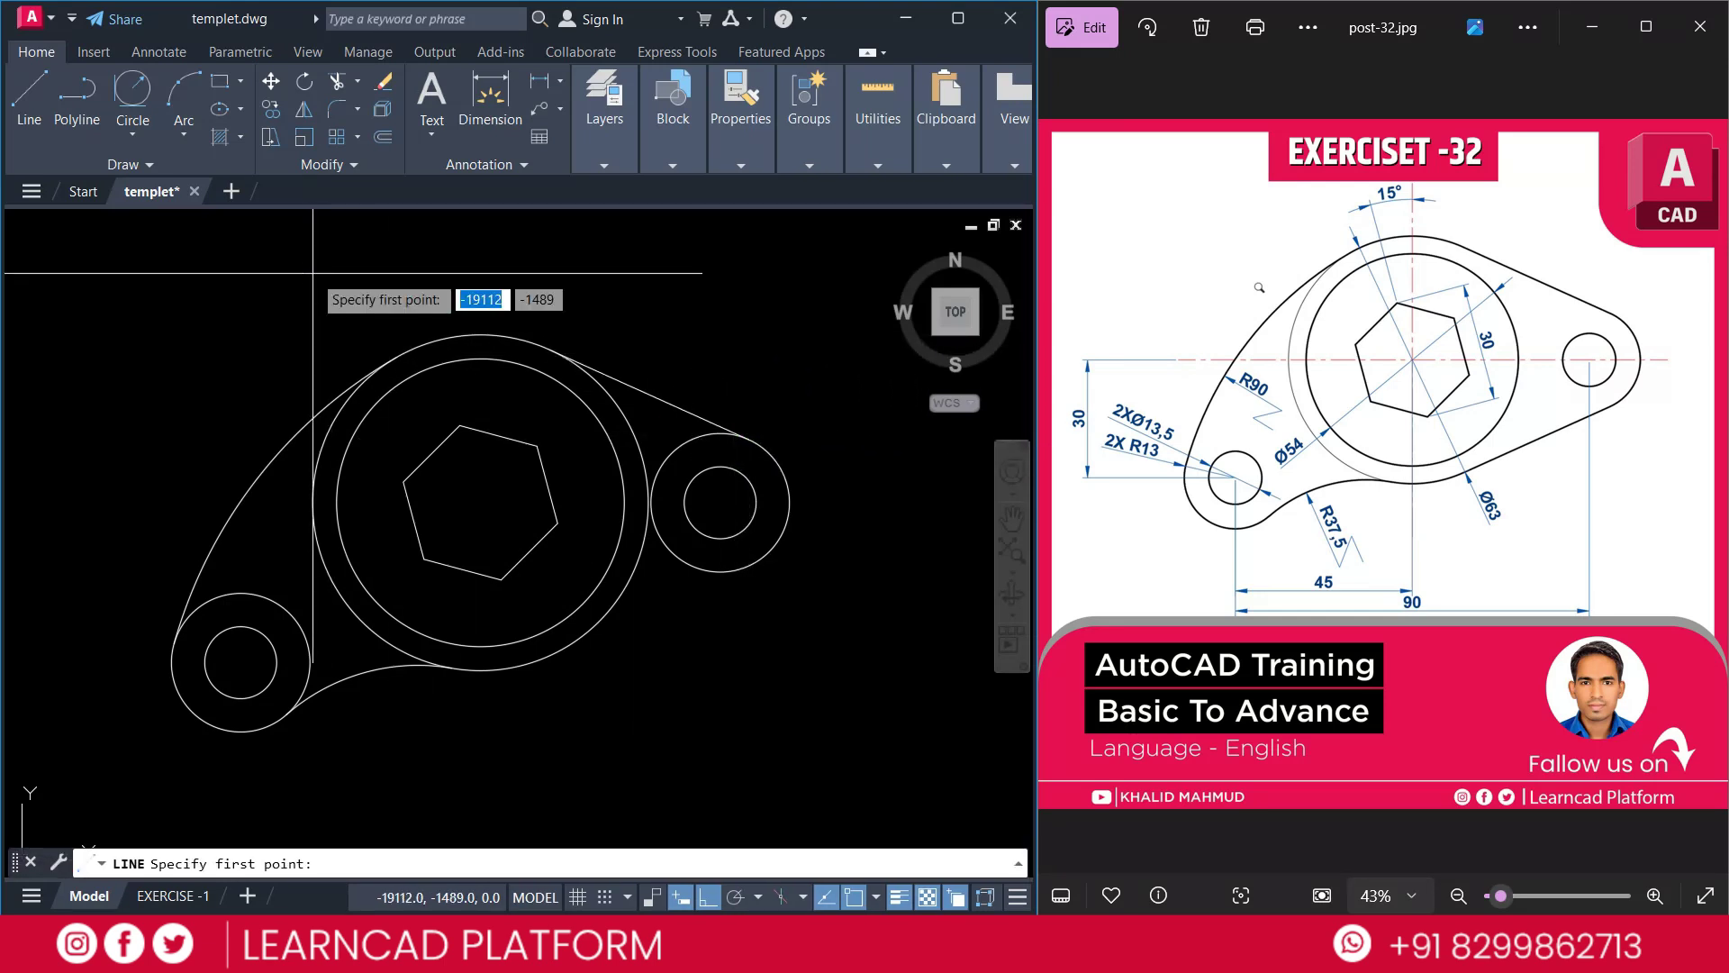
click(766, 559)
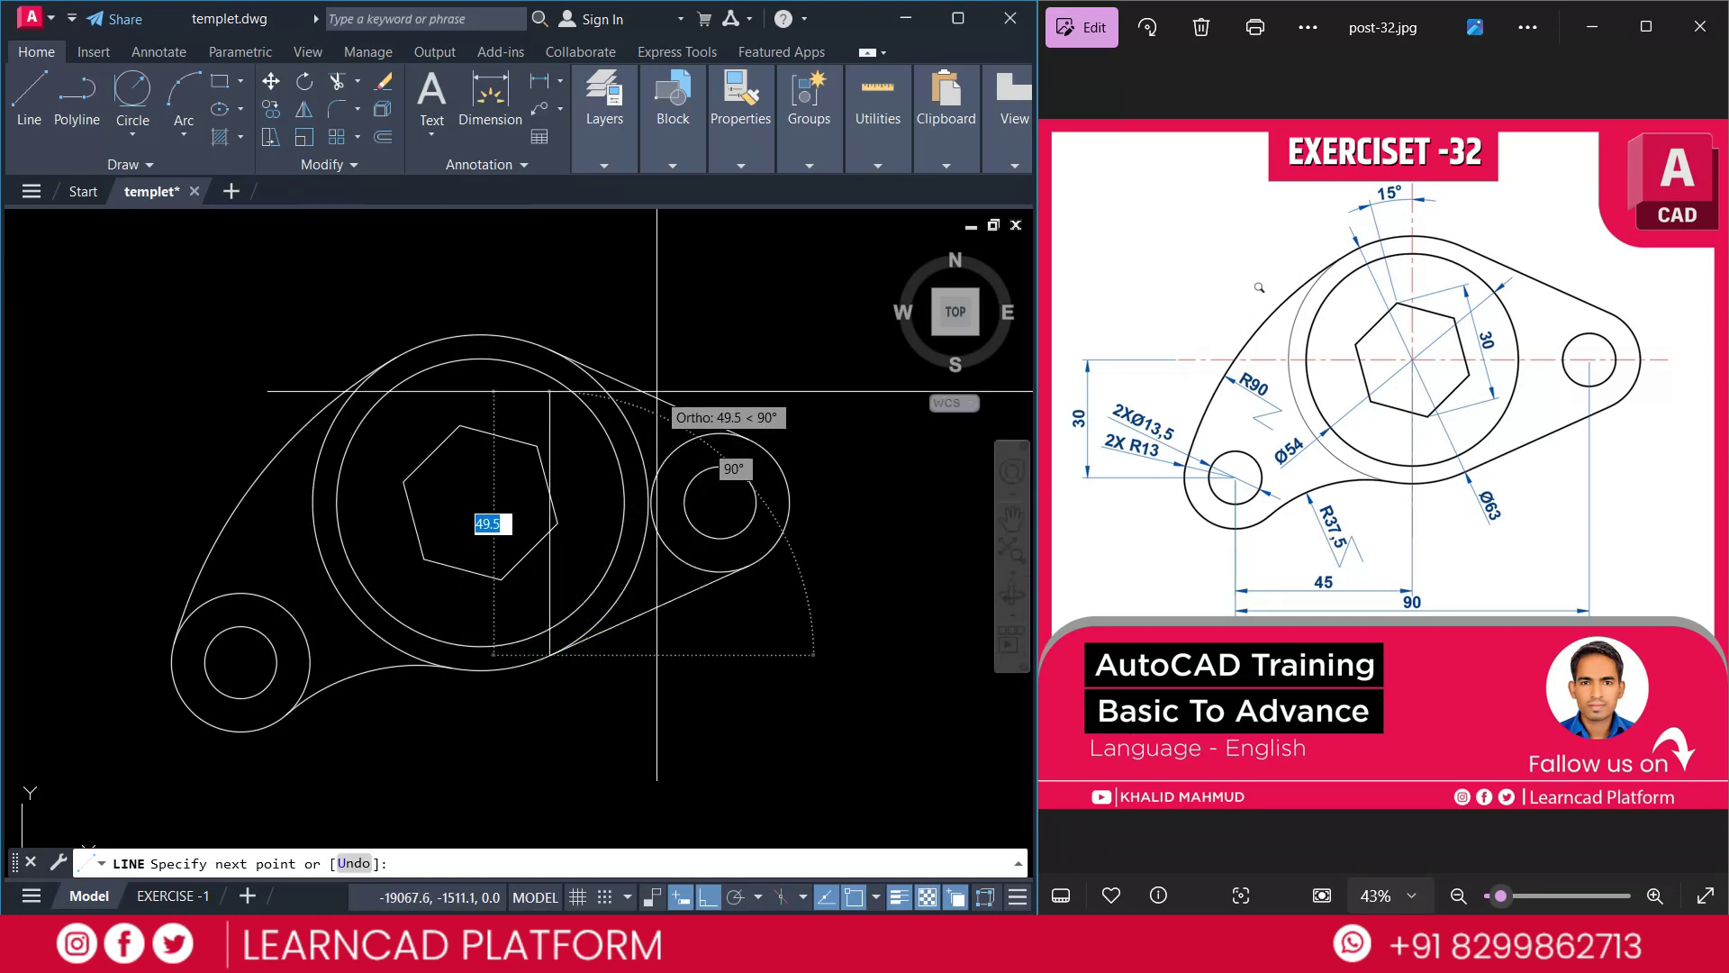
key(Escape)
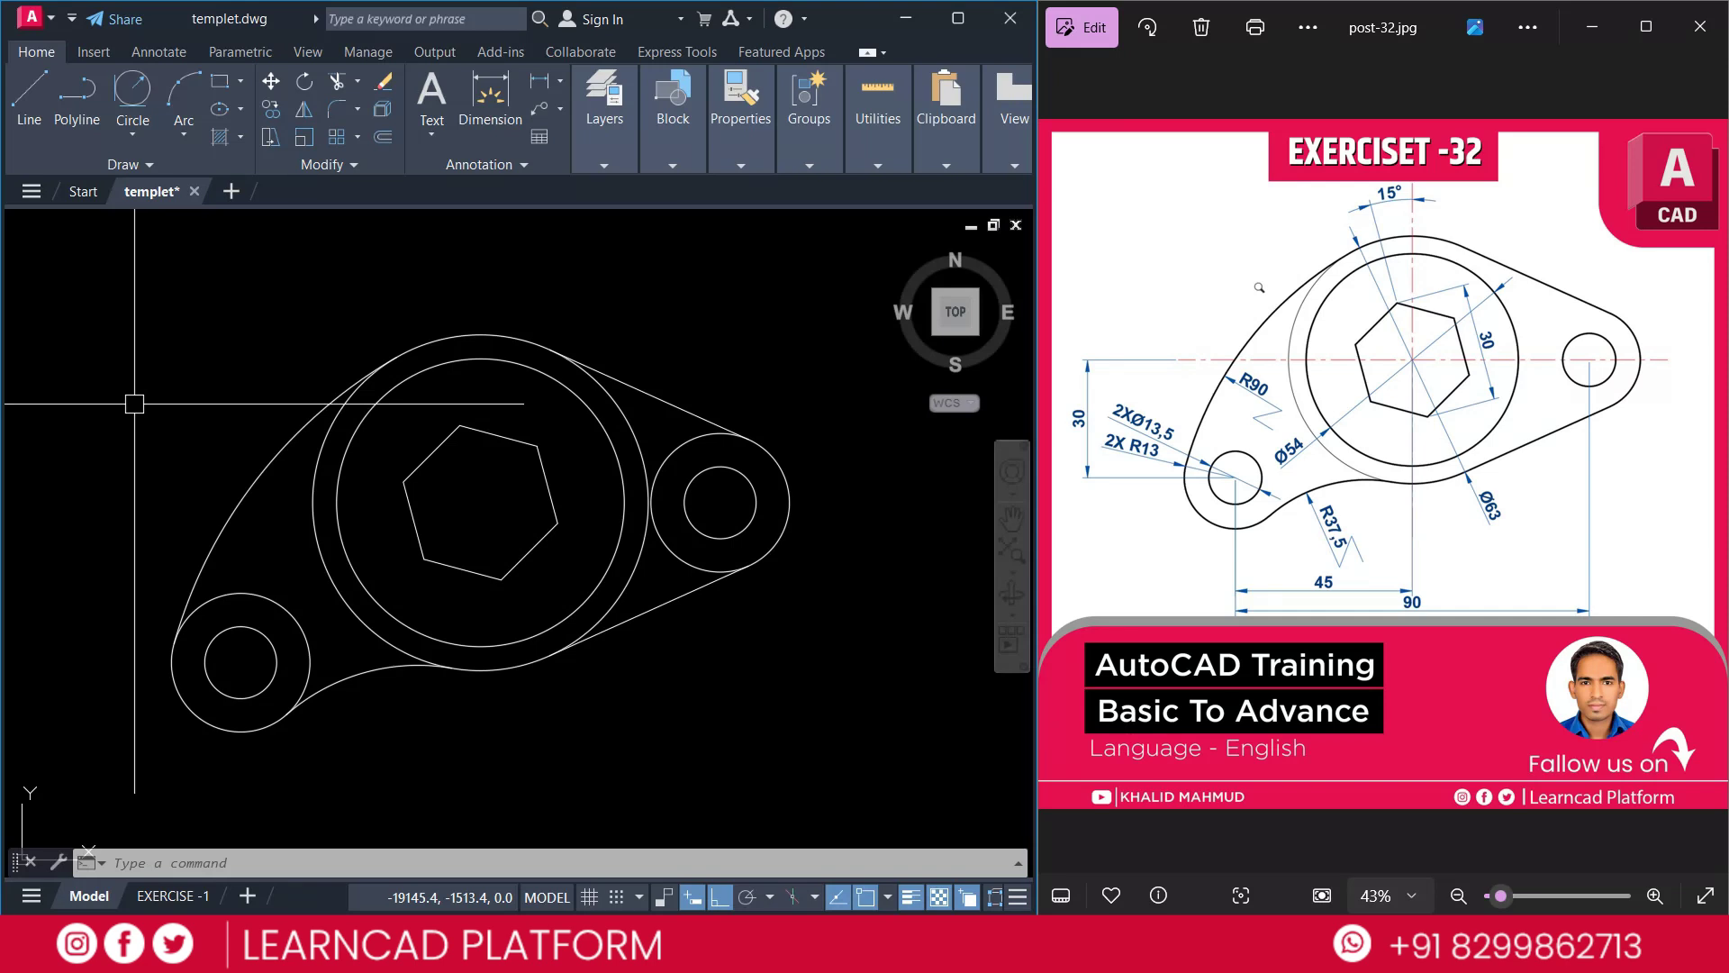
Trim the inner arcs of the lower-left and right lug circles and the outer circle's arc inside the plate
text(TR)
key(Return)
click(295, 607)
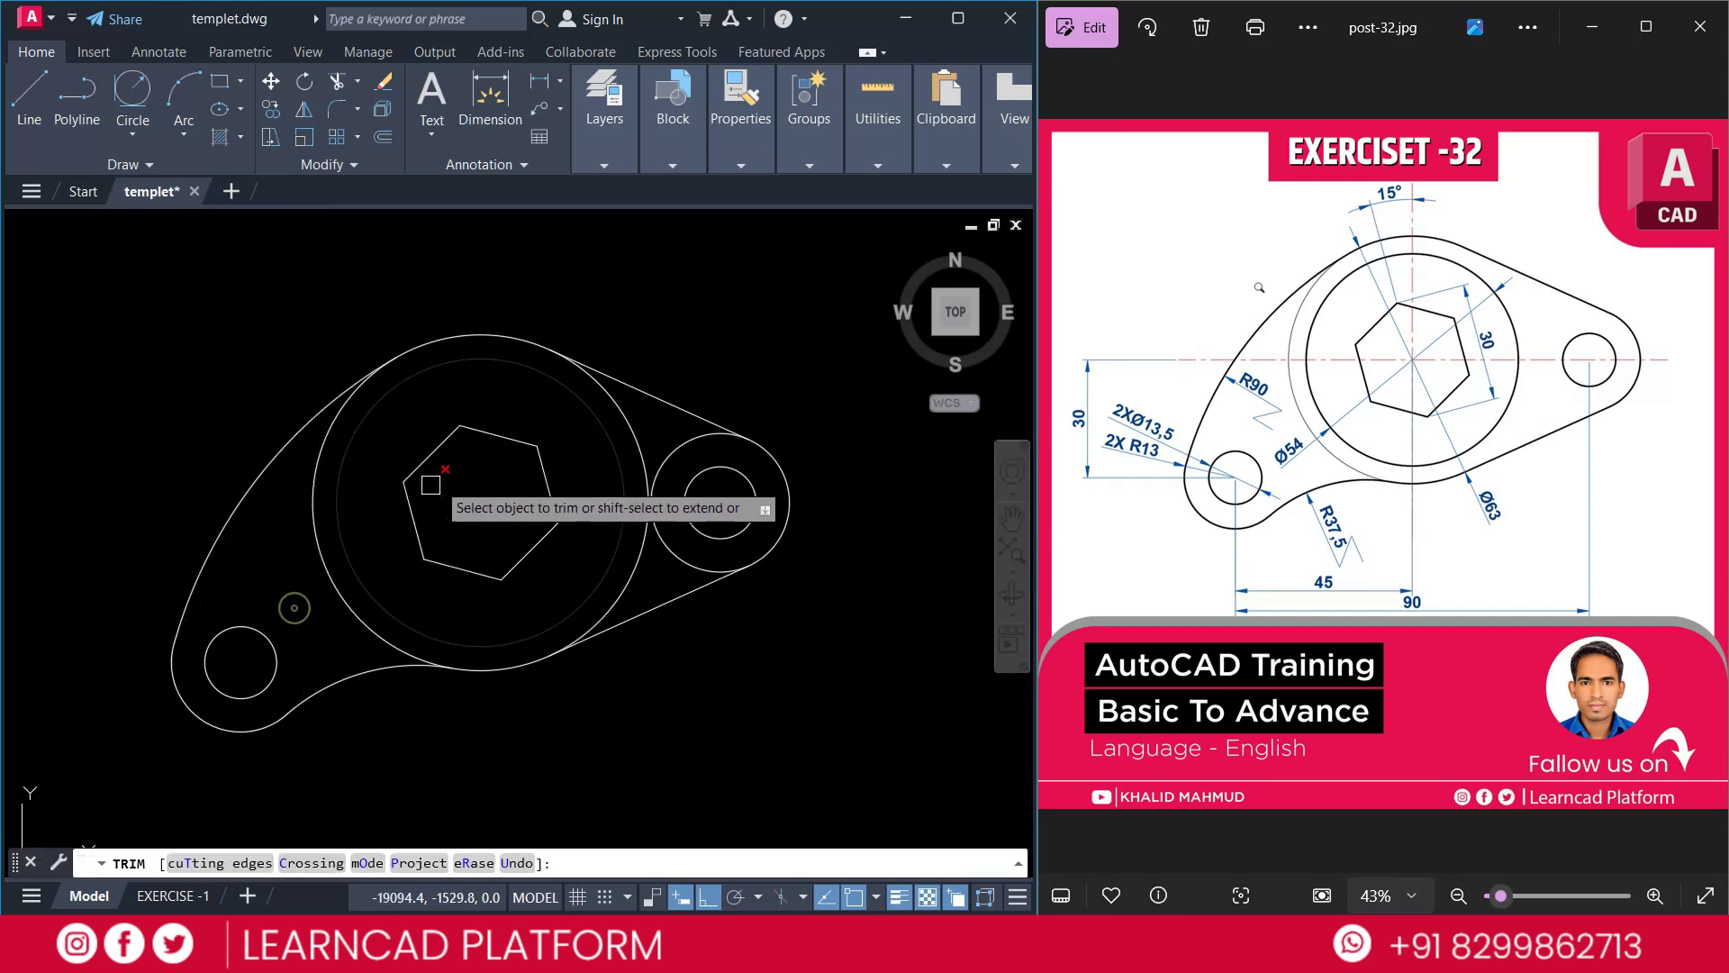
click(668, 461)
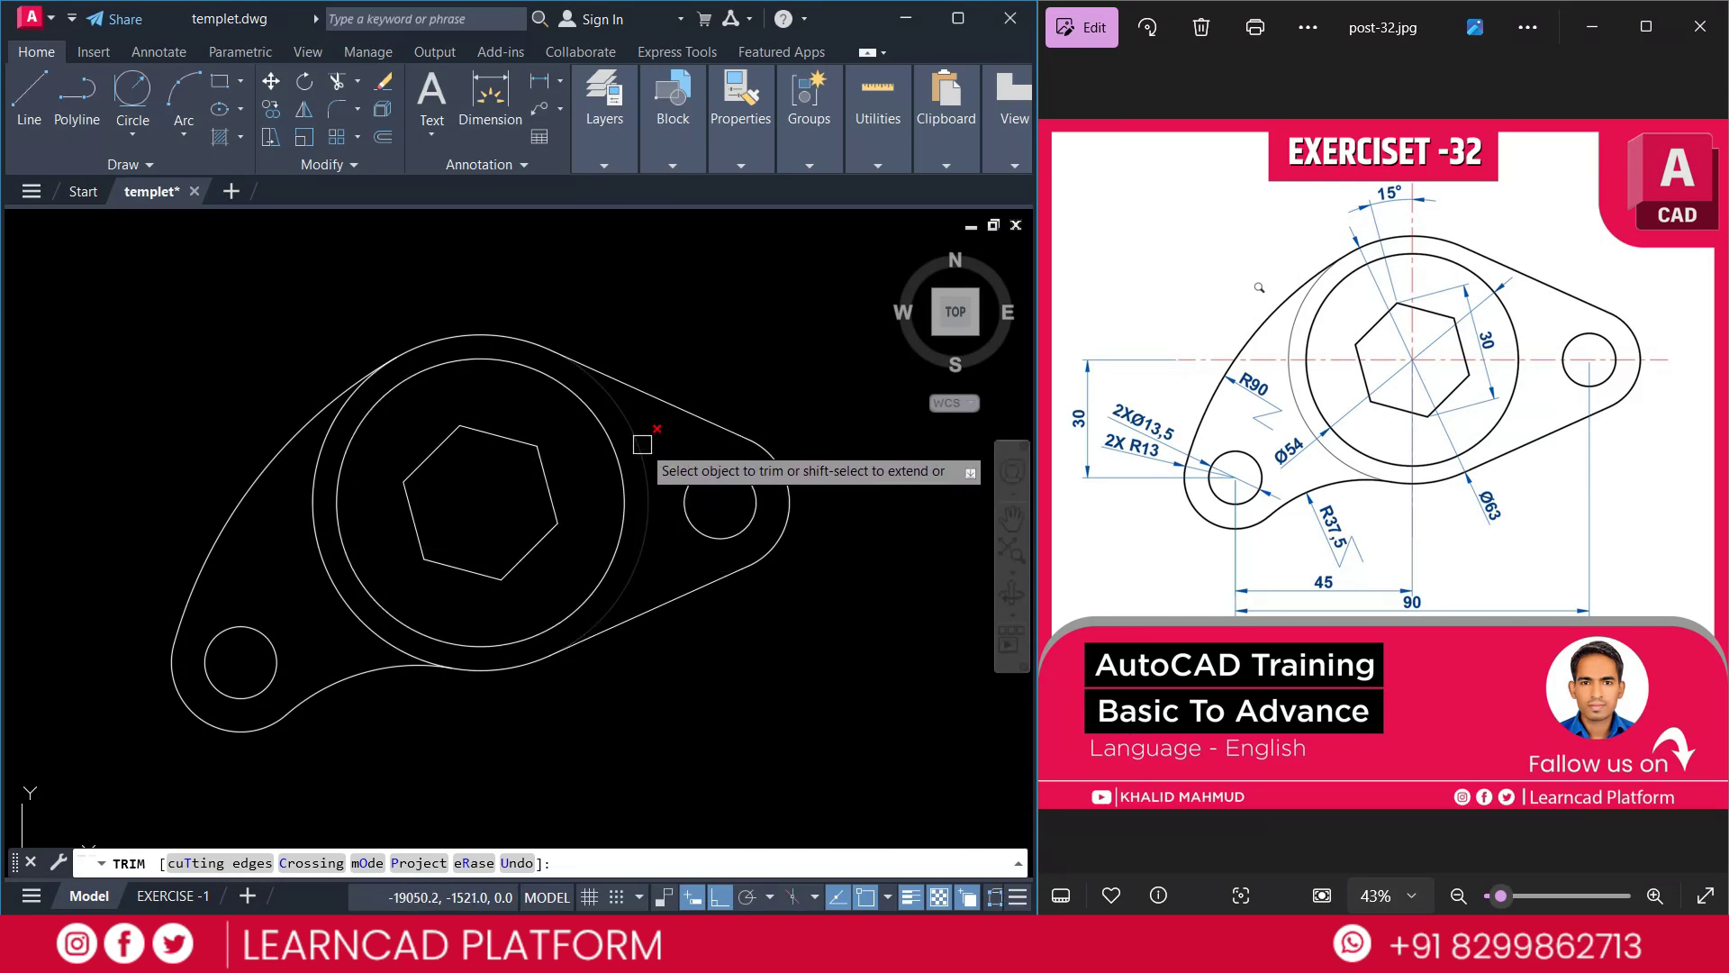
click(642, 444)
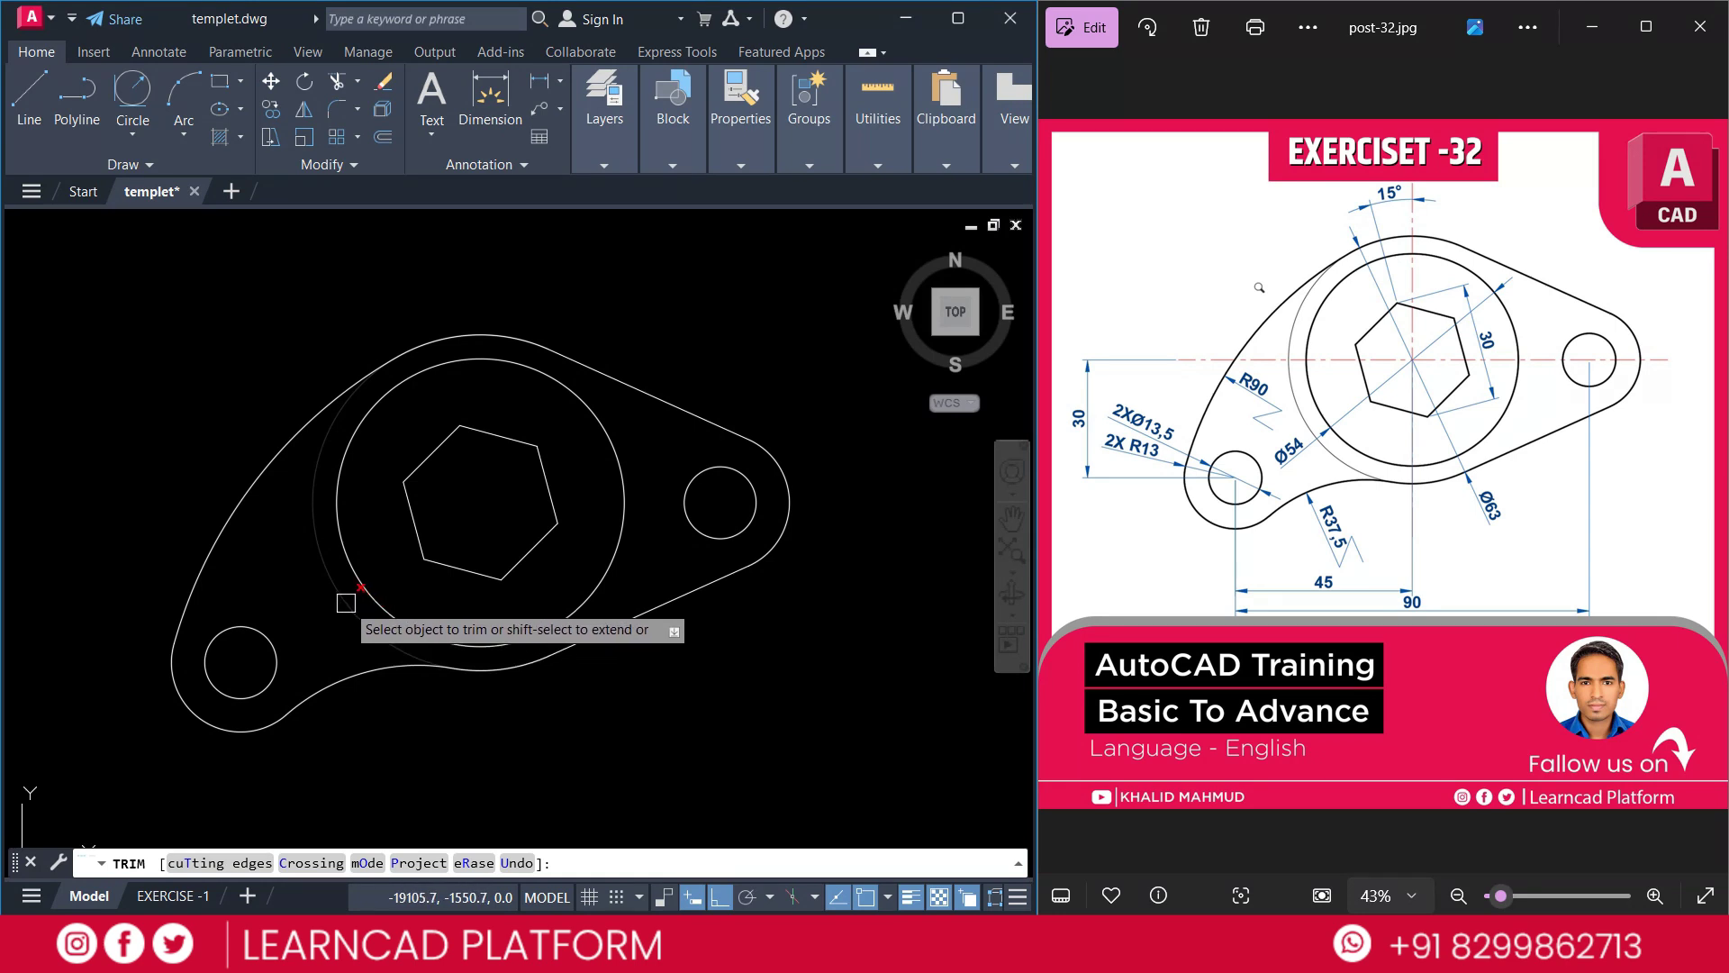
key(Escape)
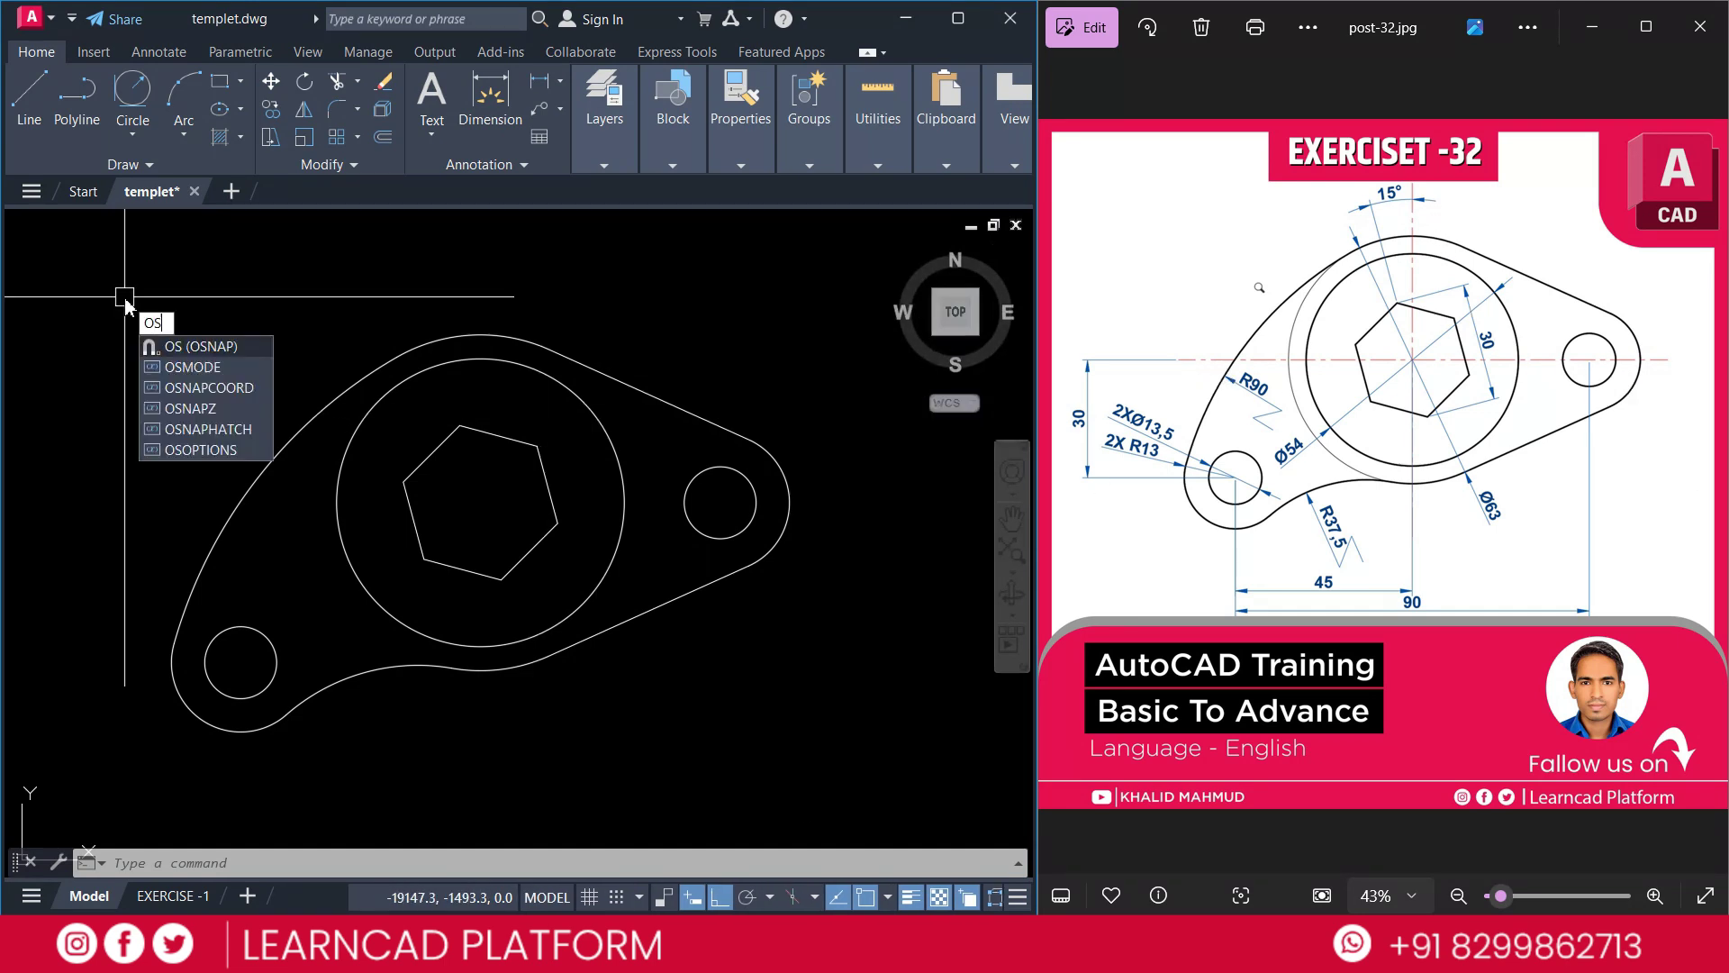
Turn on every object snap mode
key(Return)
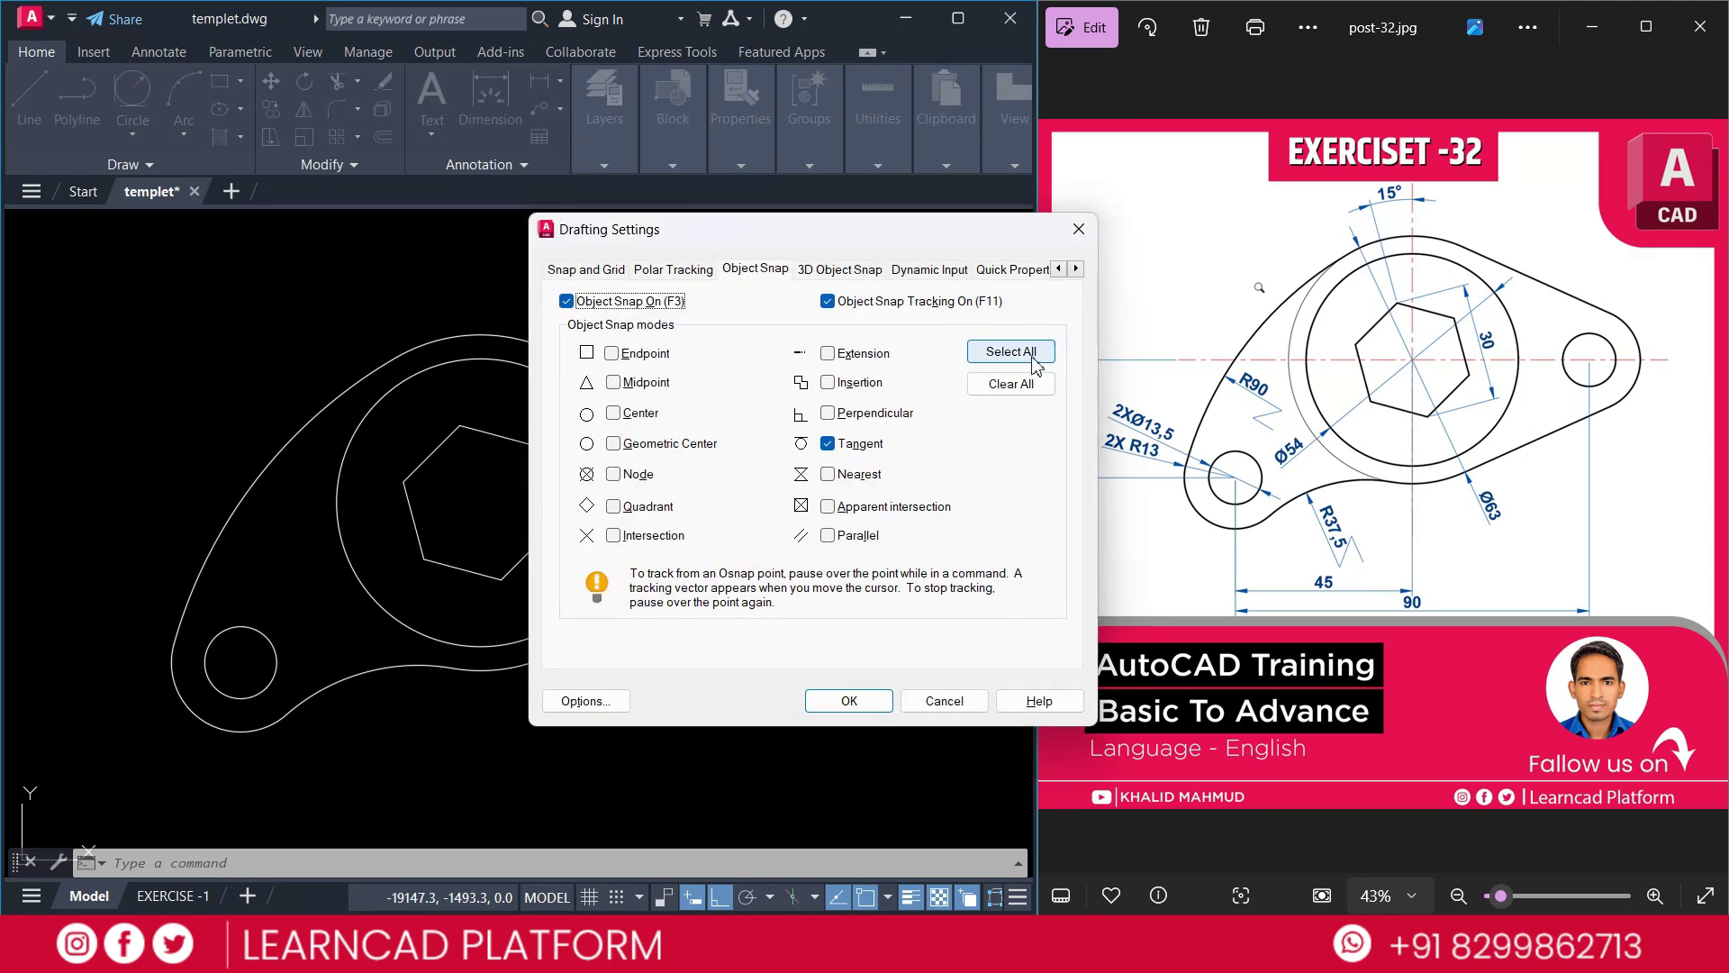
click(1034, 353)
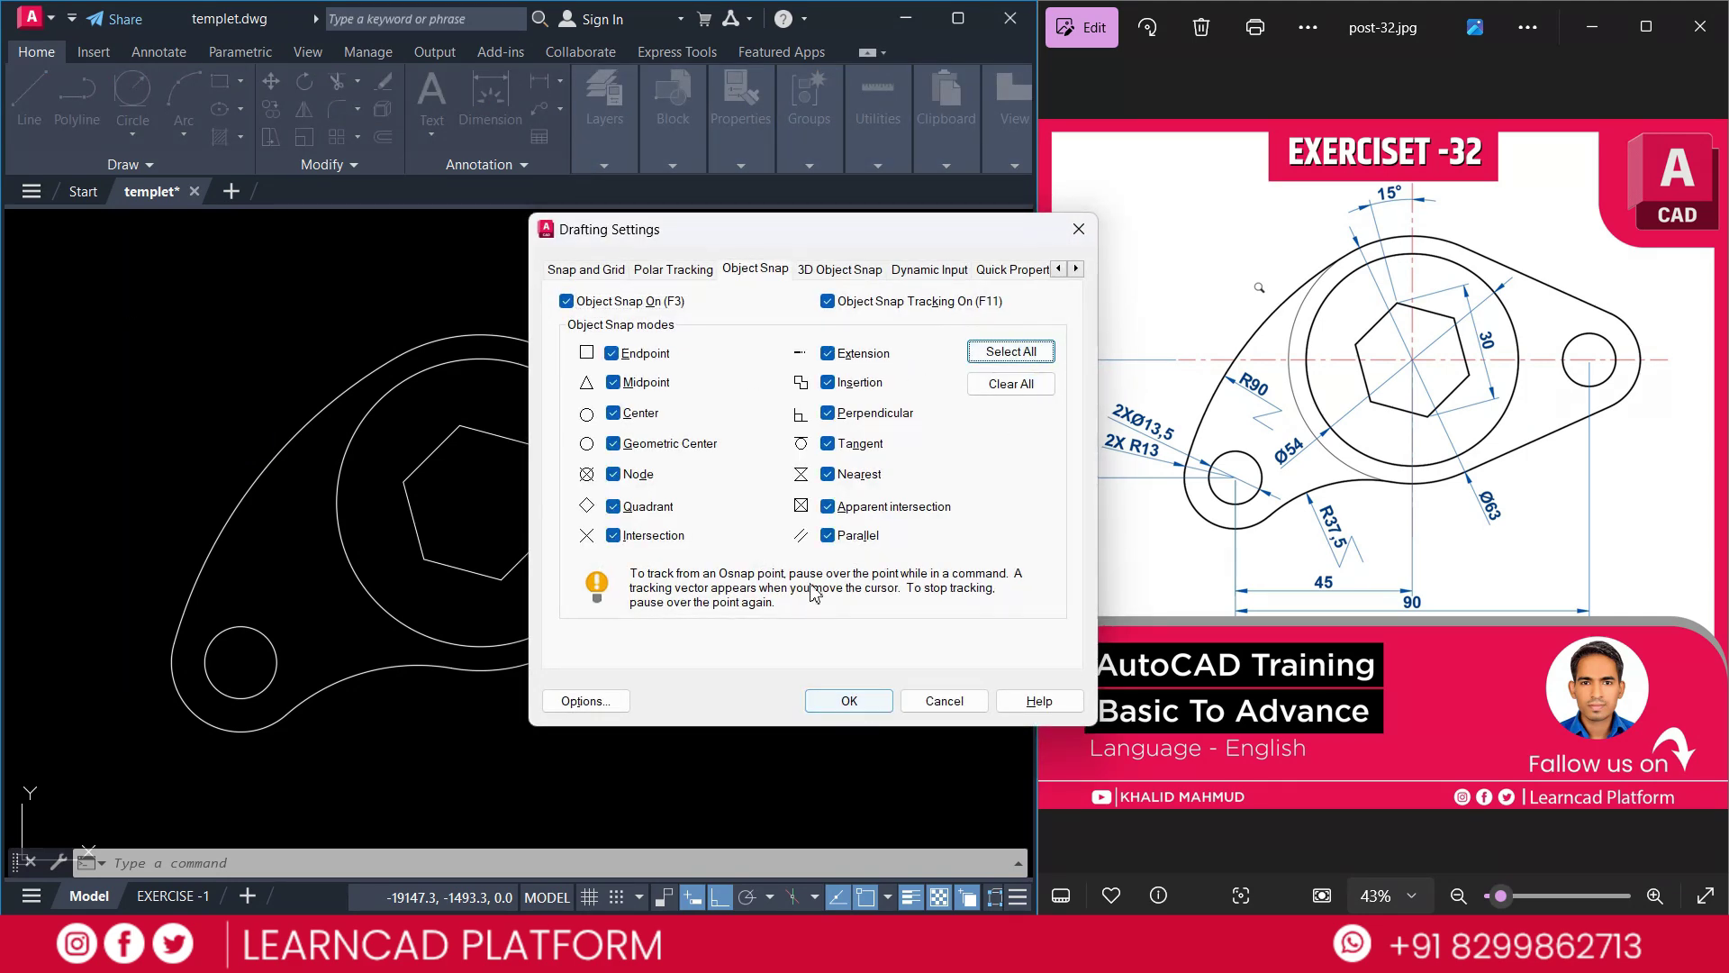
click(846, 700)
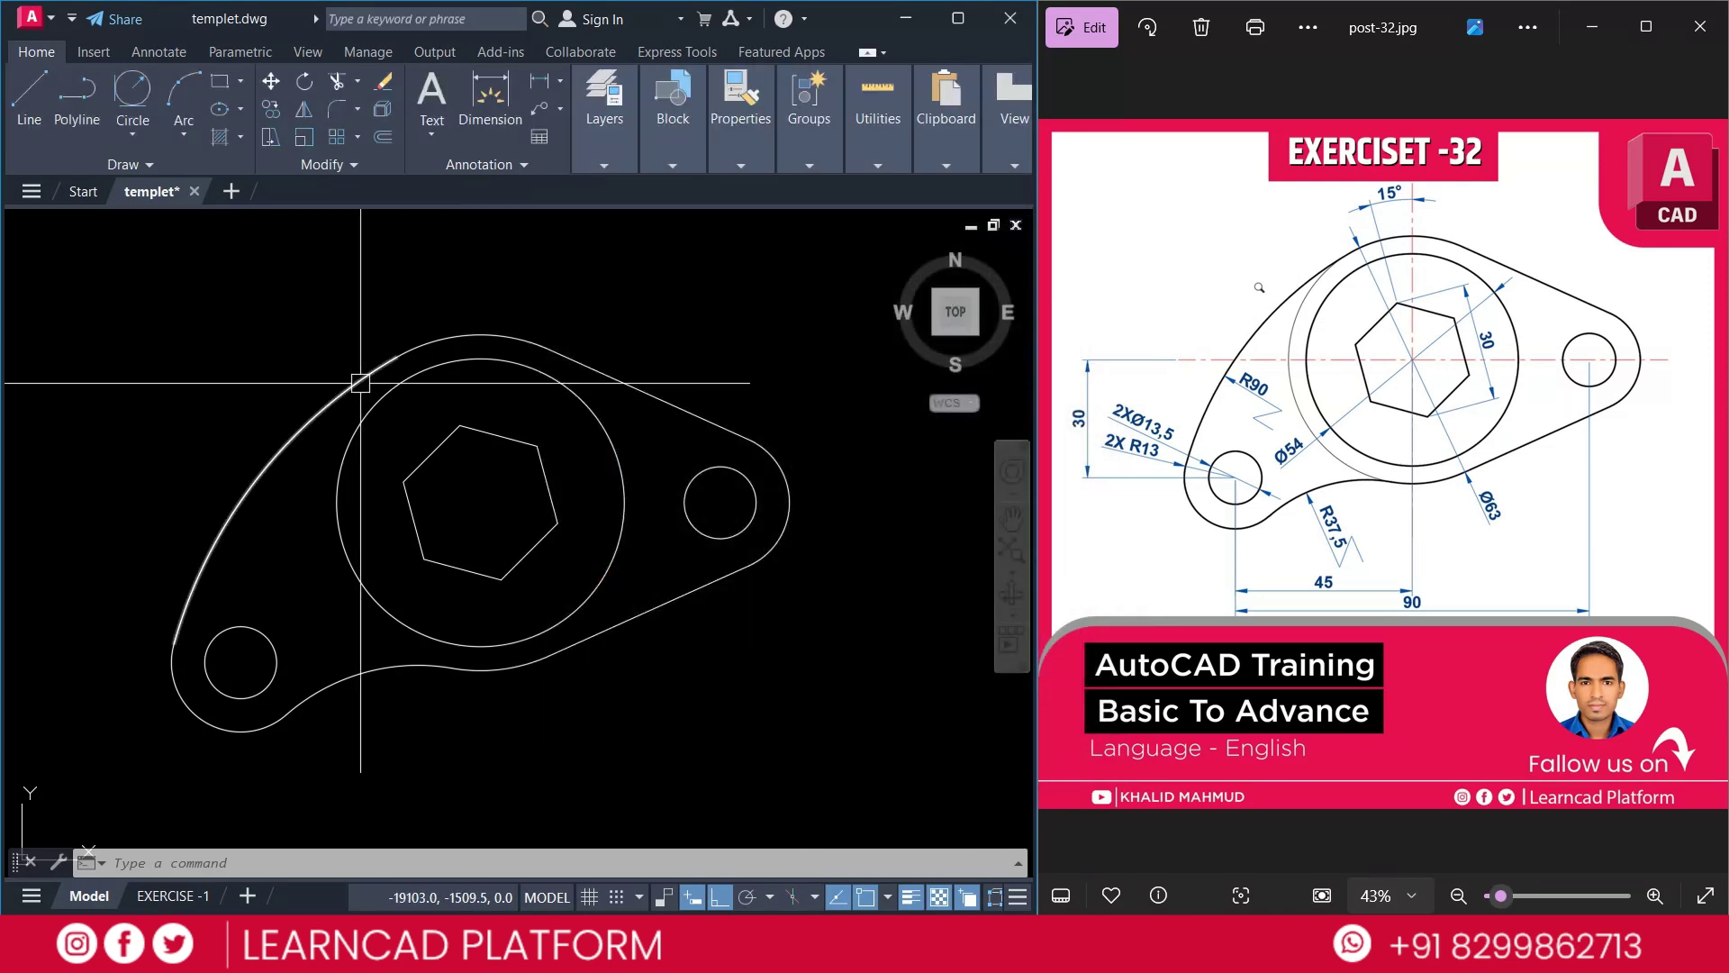
Draw a horizontal line through the hexagon centre, from beyond the right lug to left of the plate
key(Return)
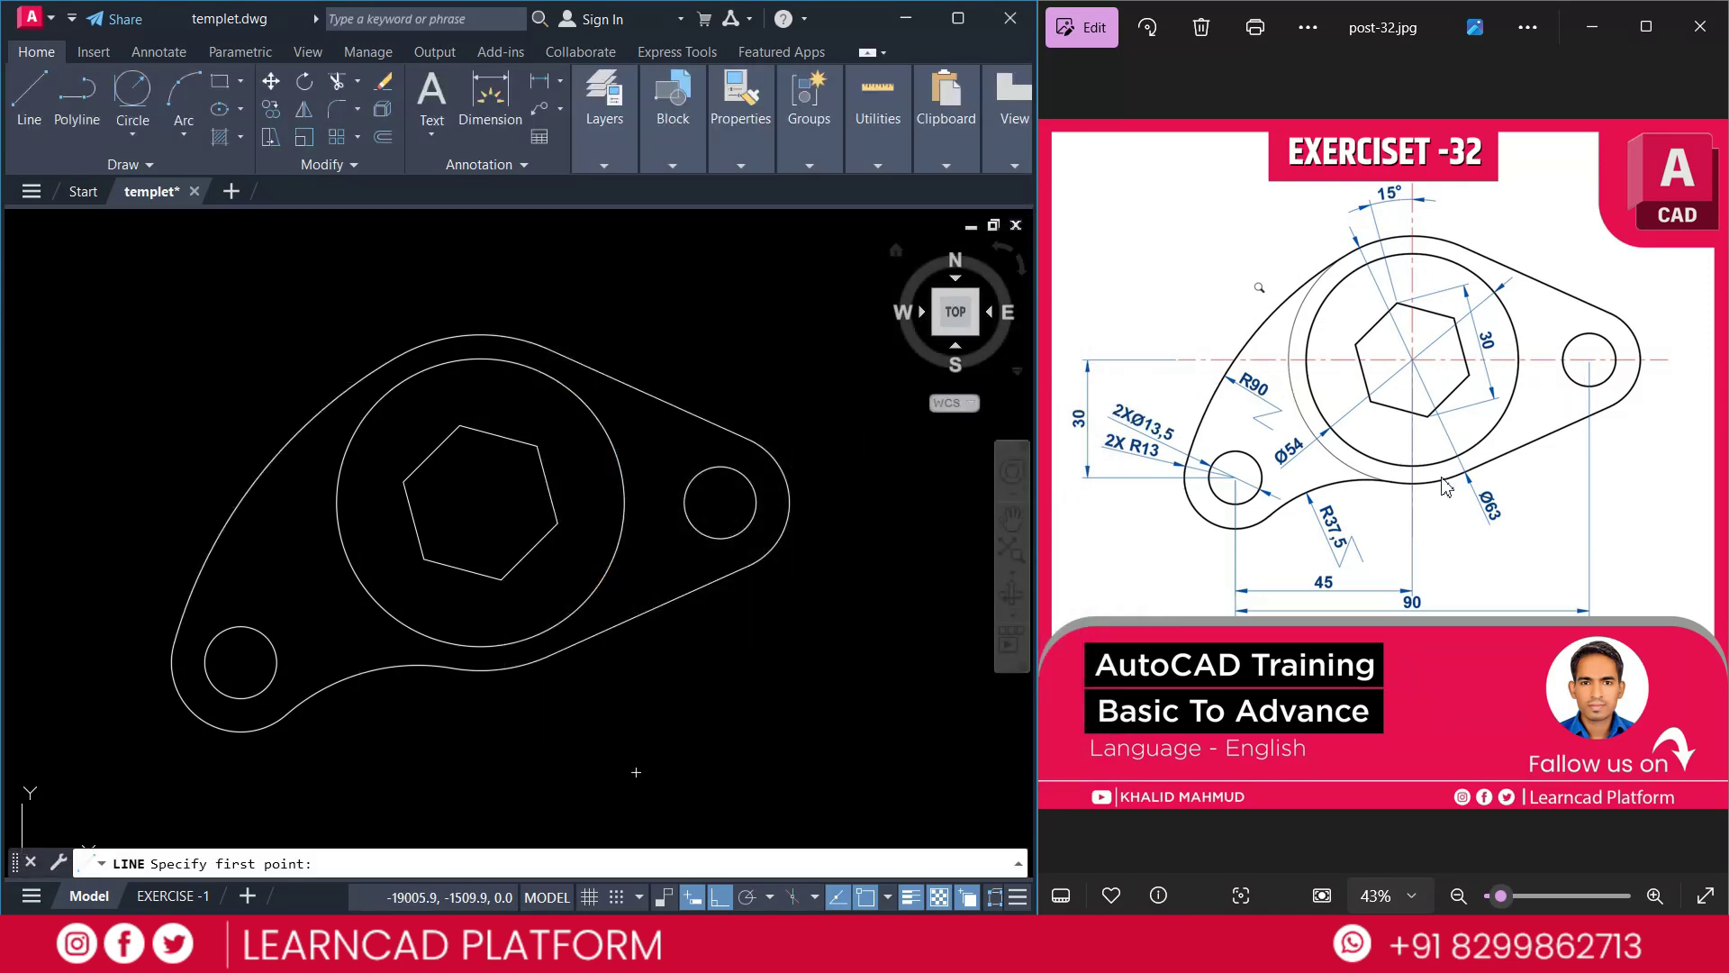
click(859, 502)
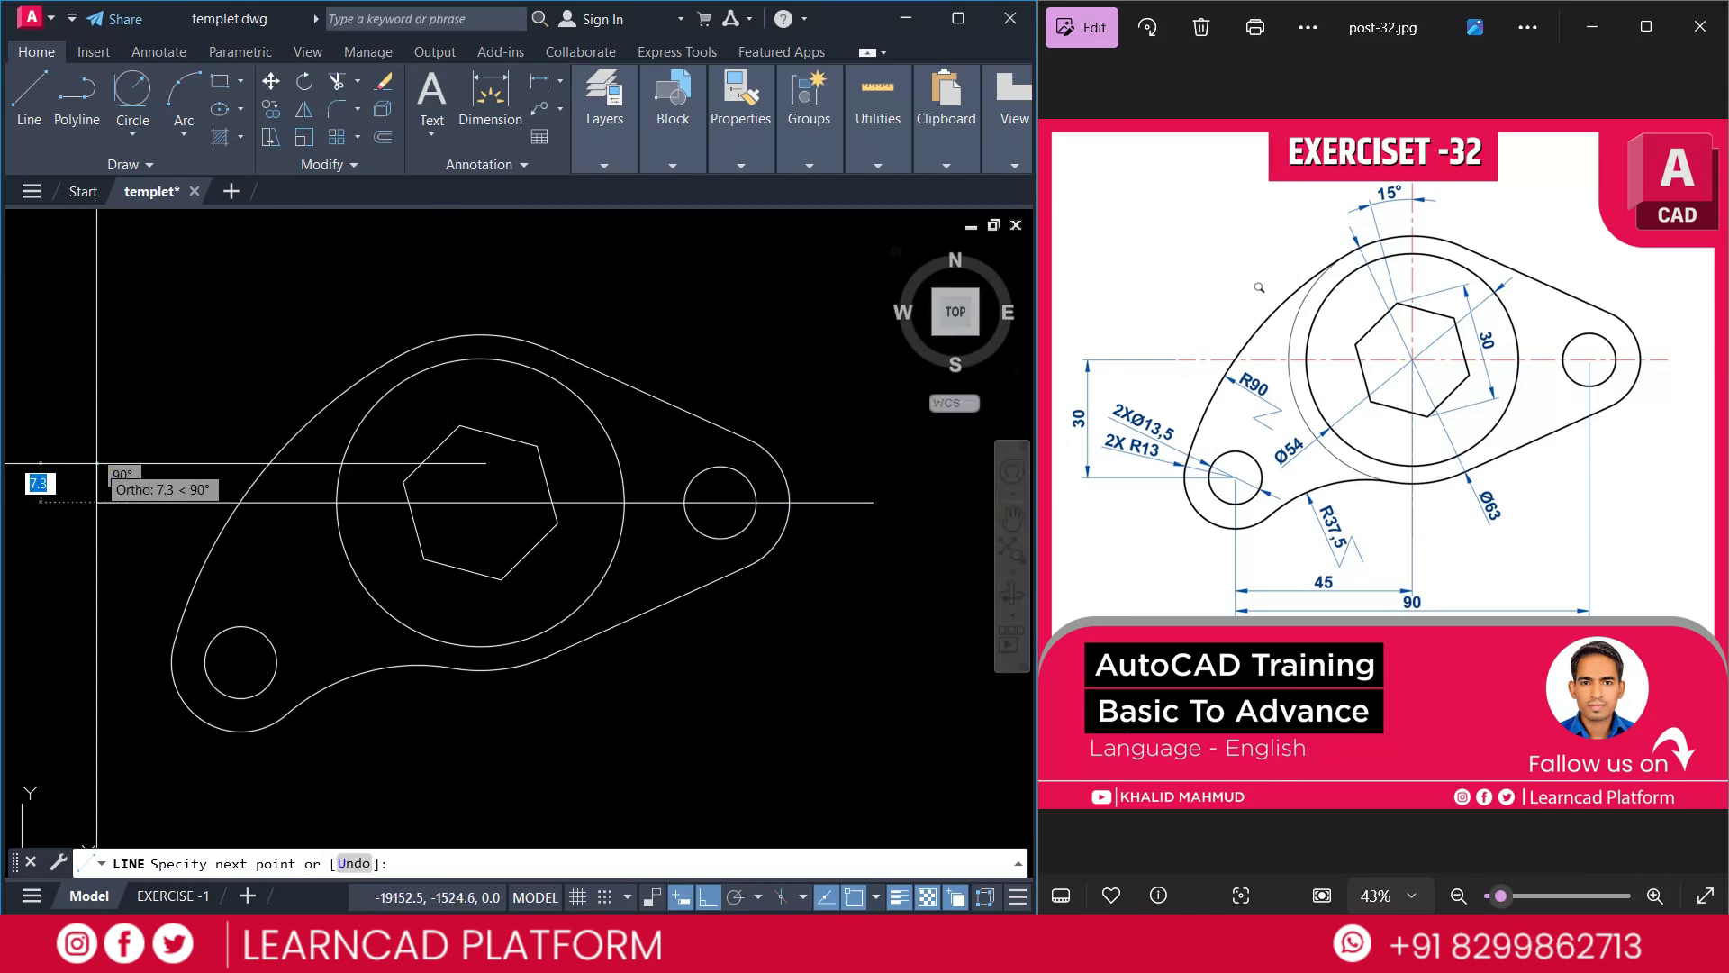
click(96, 463)
key(Escape)
Rotate a copy of the horizontal line 90° about its midpoint to form the vertical centre line
click(478, 500)
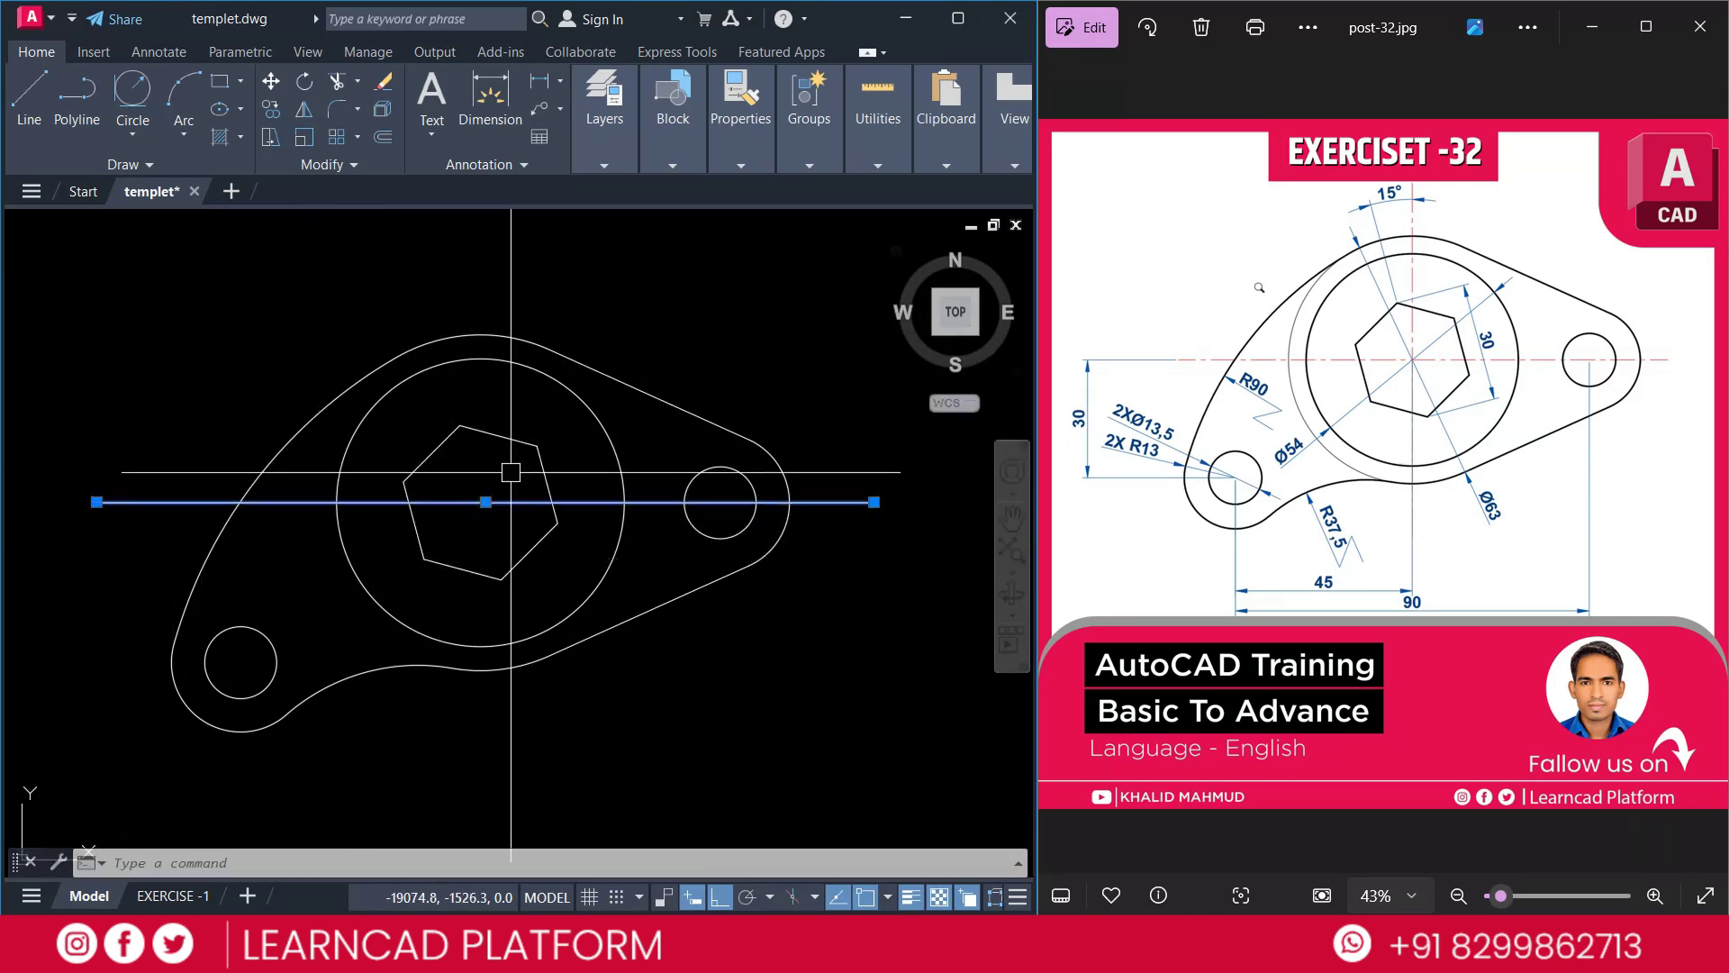
text(RO)
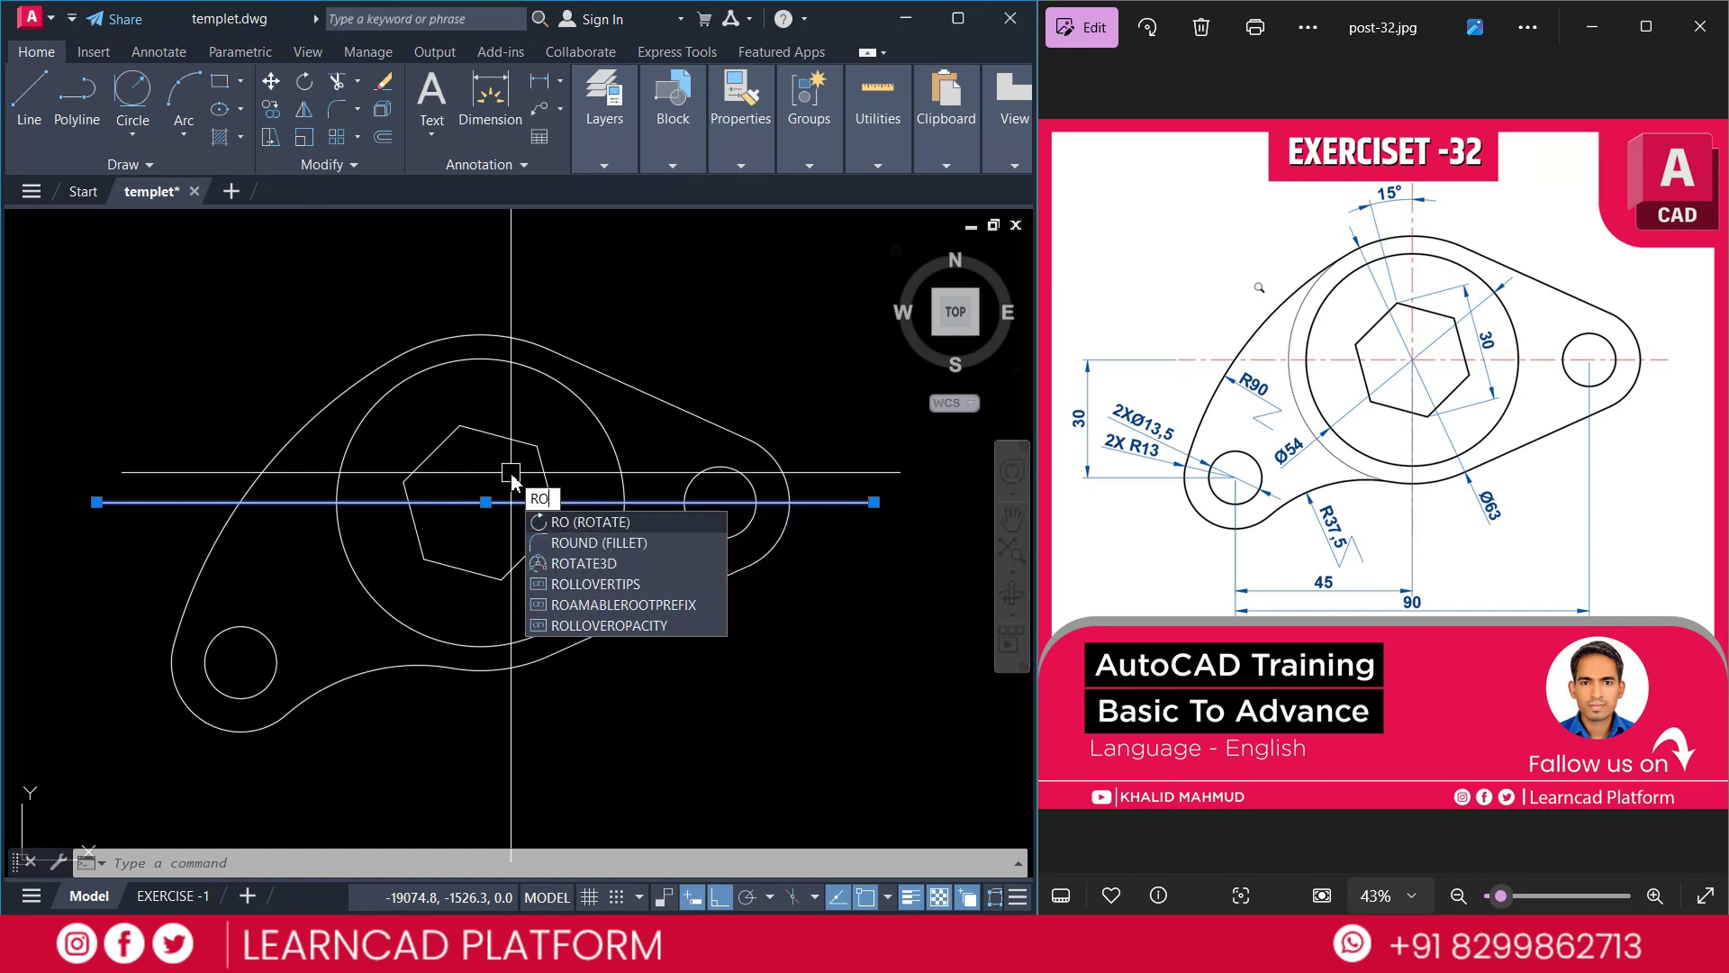
key(Return)
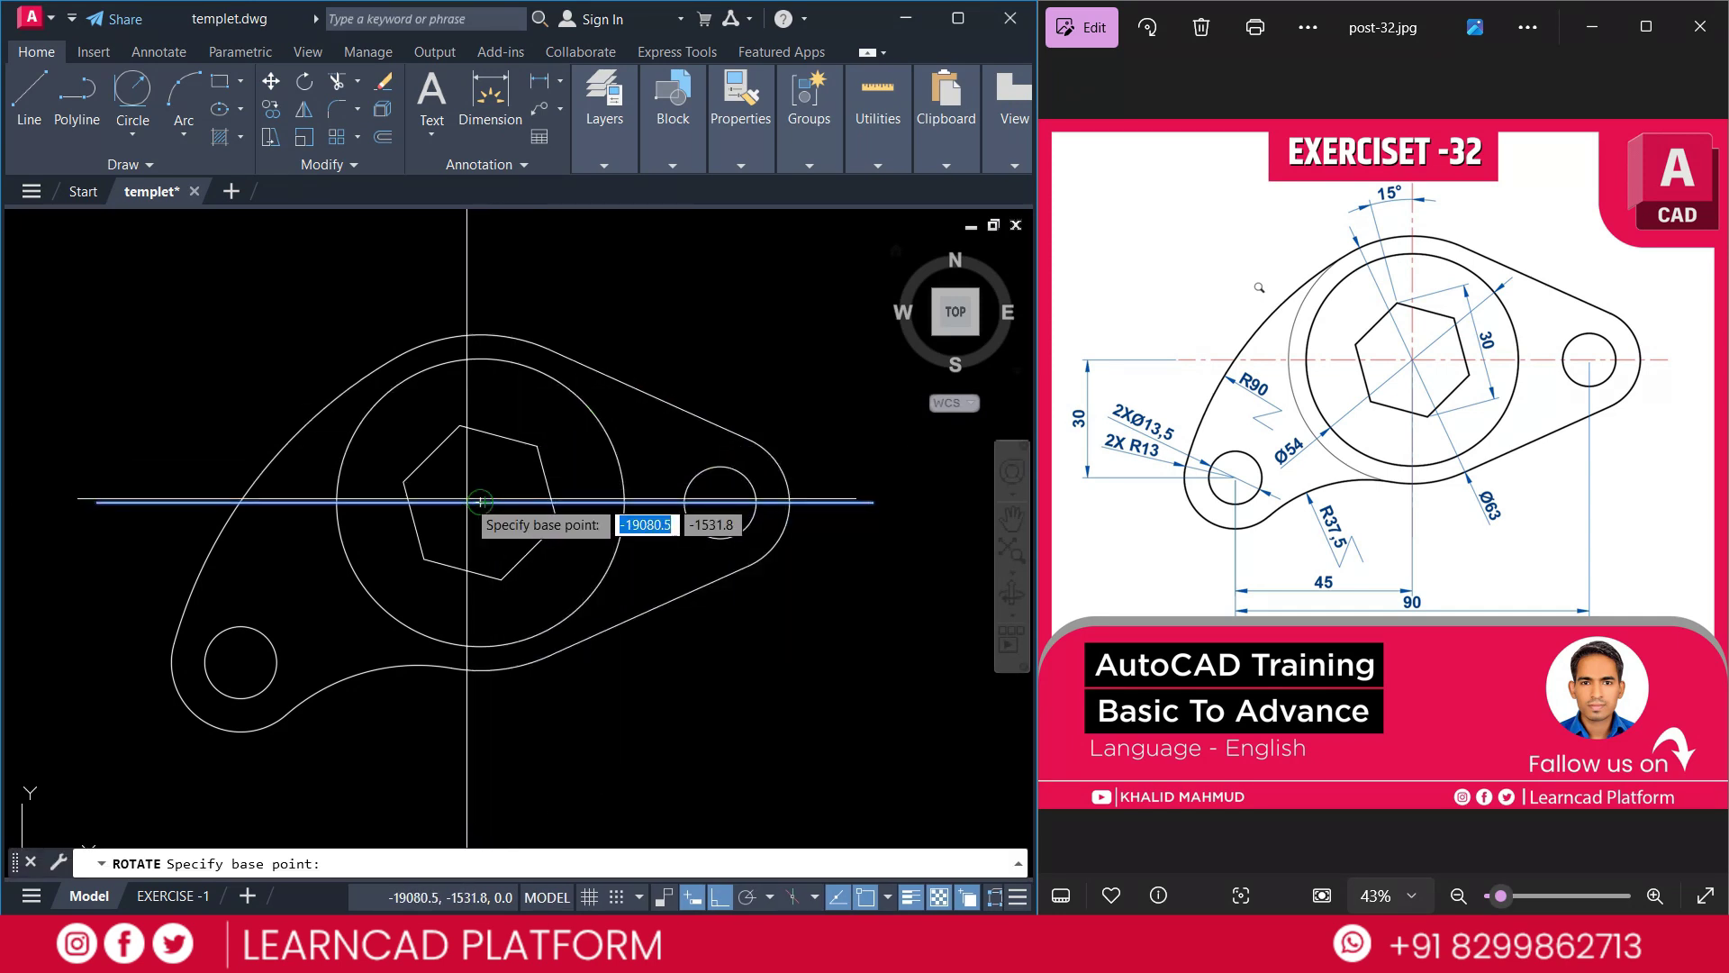
click(482, 502)
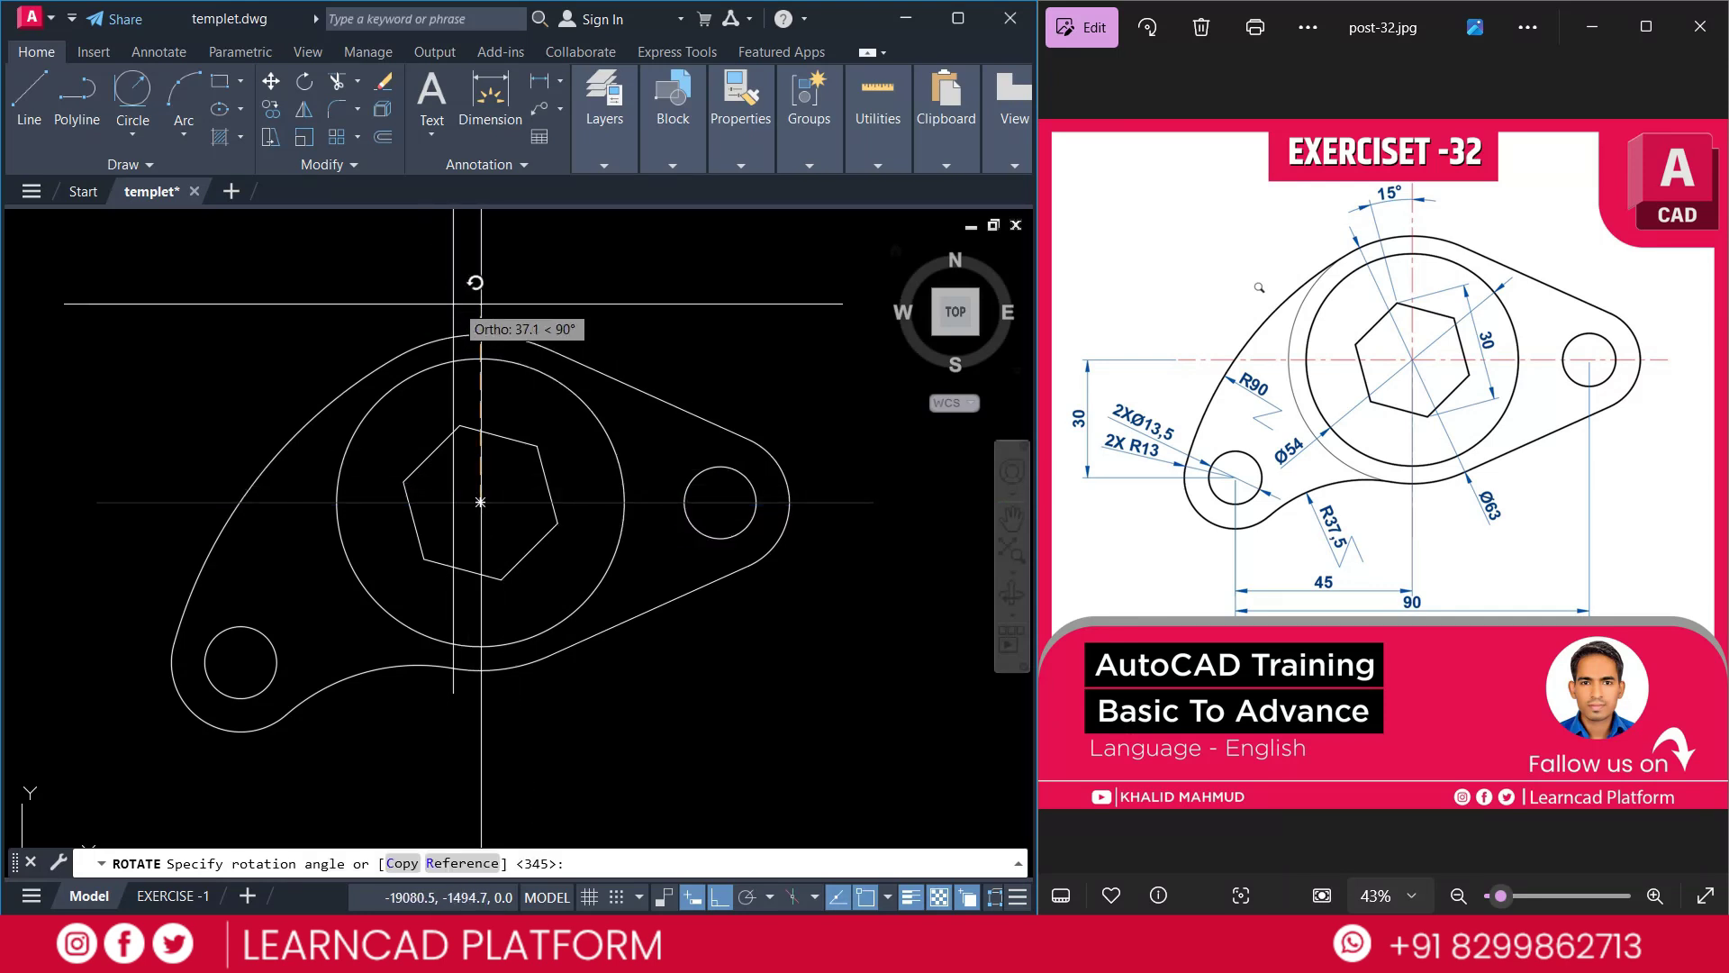
click(557, 270)
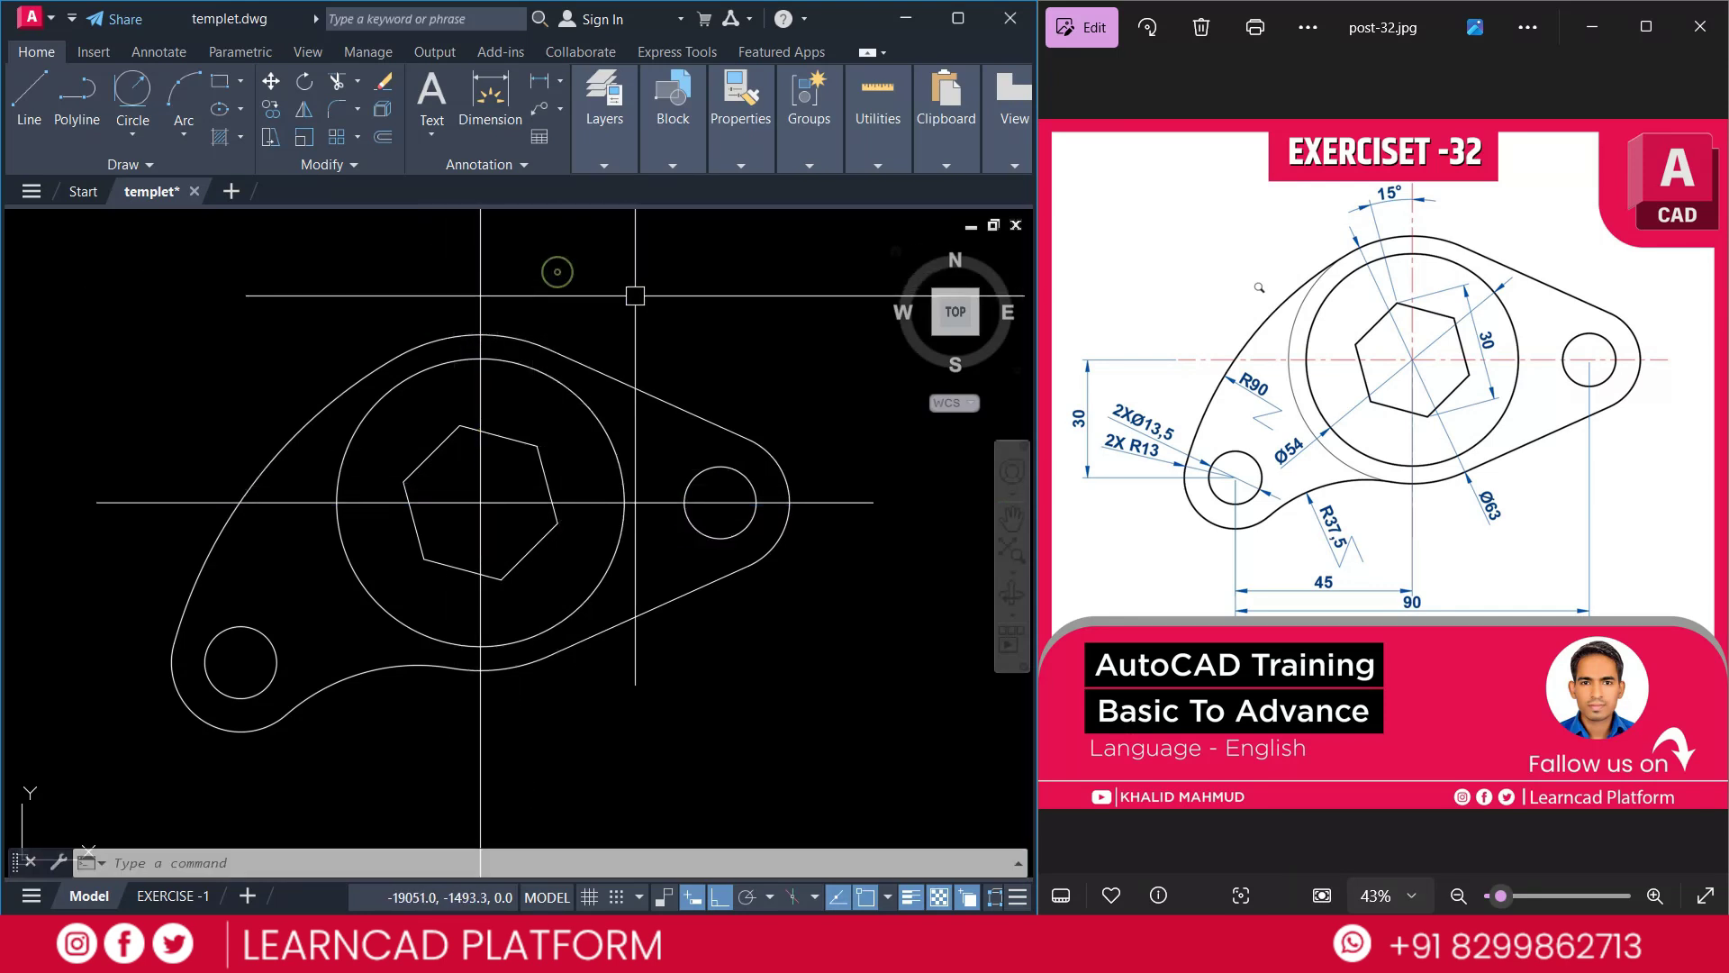
Select both the vertical and horizontal centre lines and bring up their properties
click(576, 278)
click(387, 282)
click(127, 475)
click(89, 560)
click(742, 133)
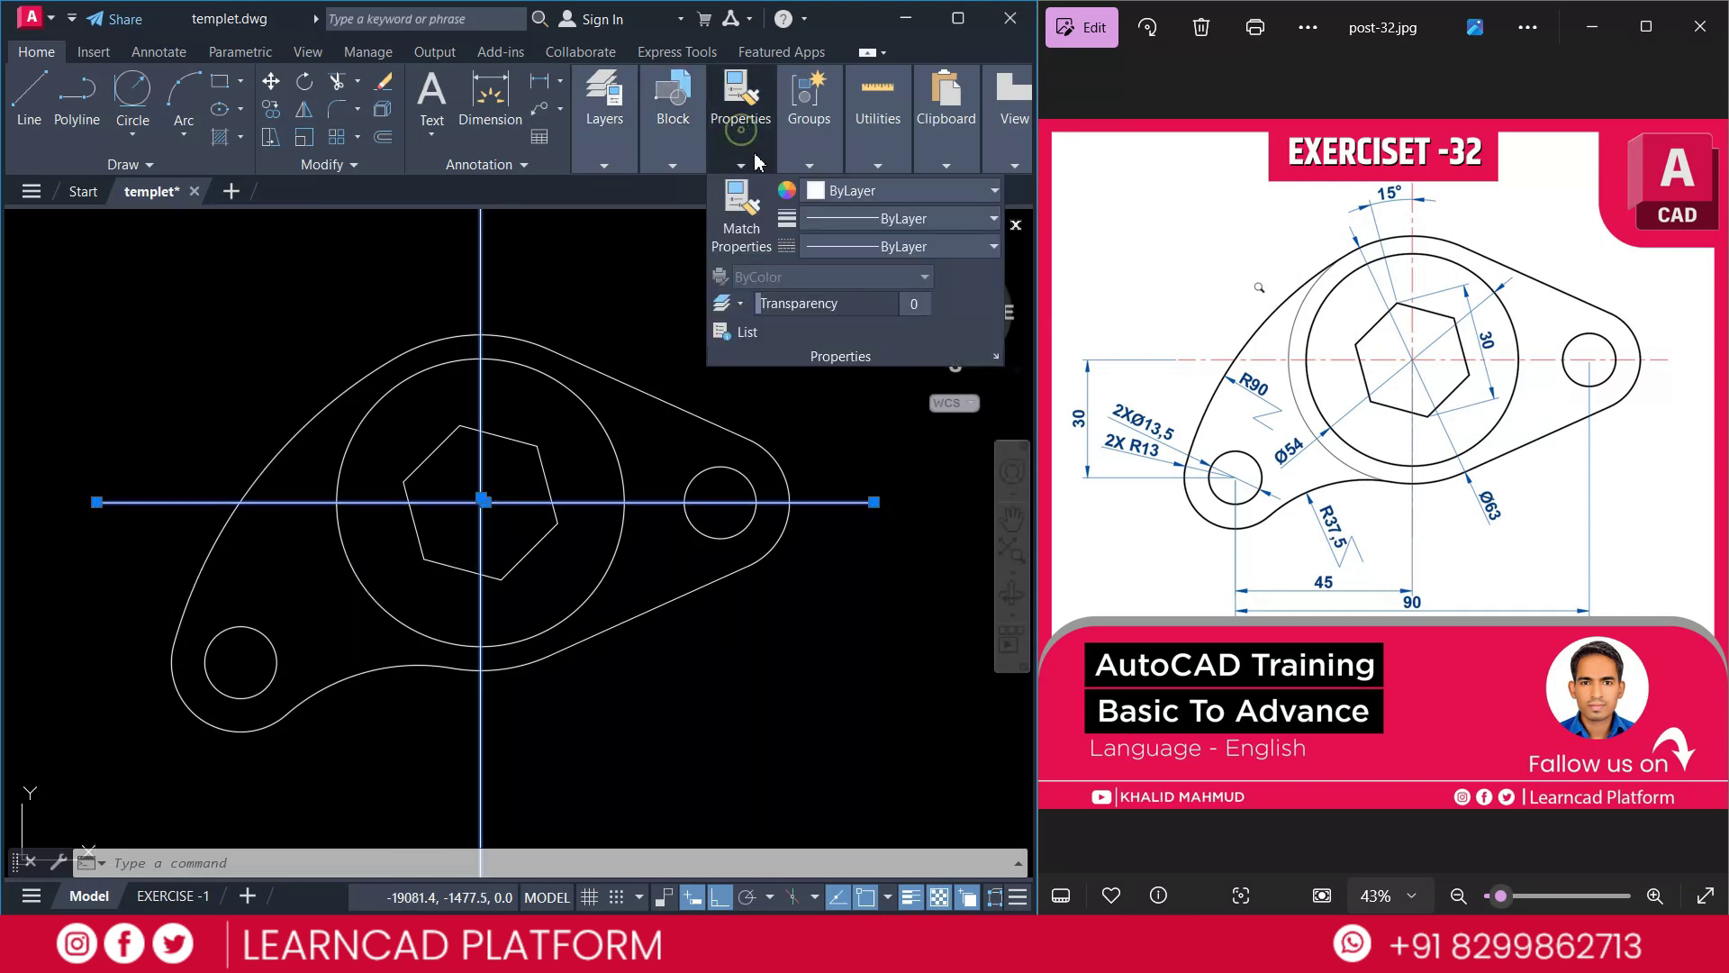
Set both lines' linetype to CENTER and colour to Red
click(844, 249)
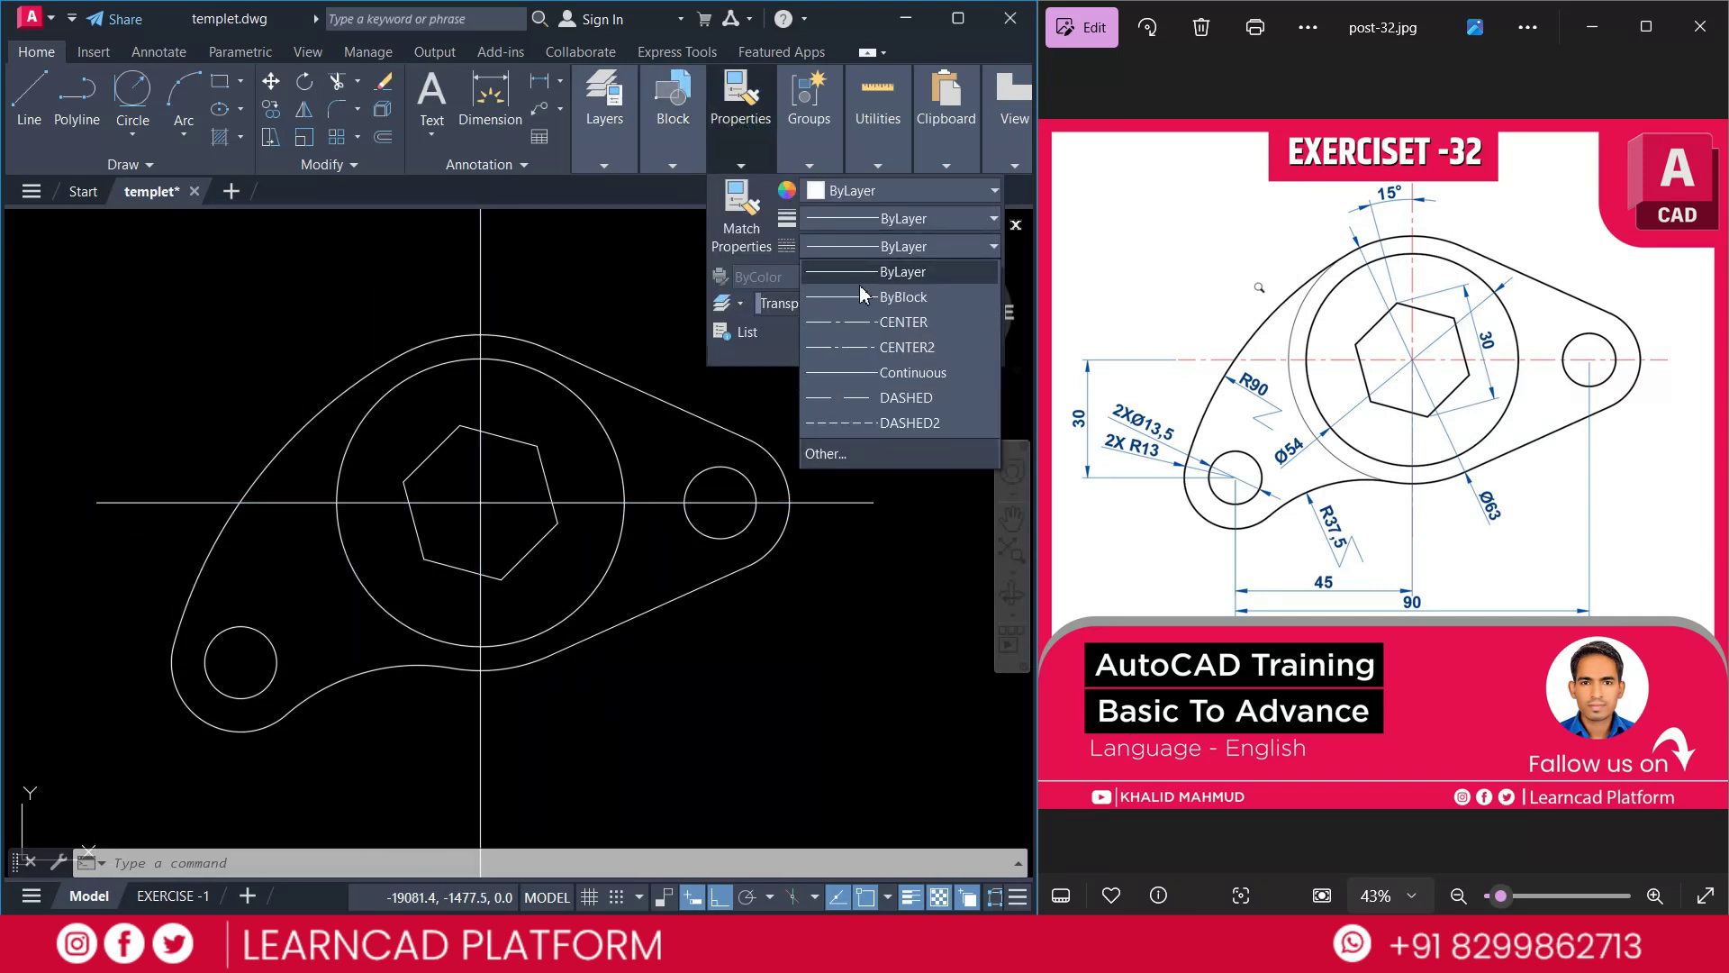
click(872, 321)
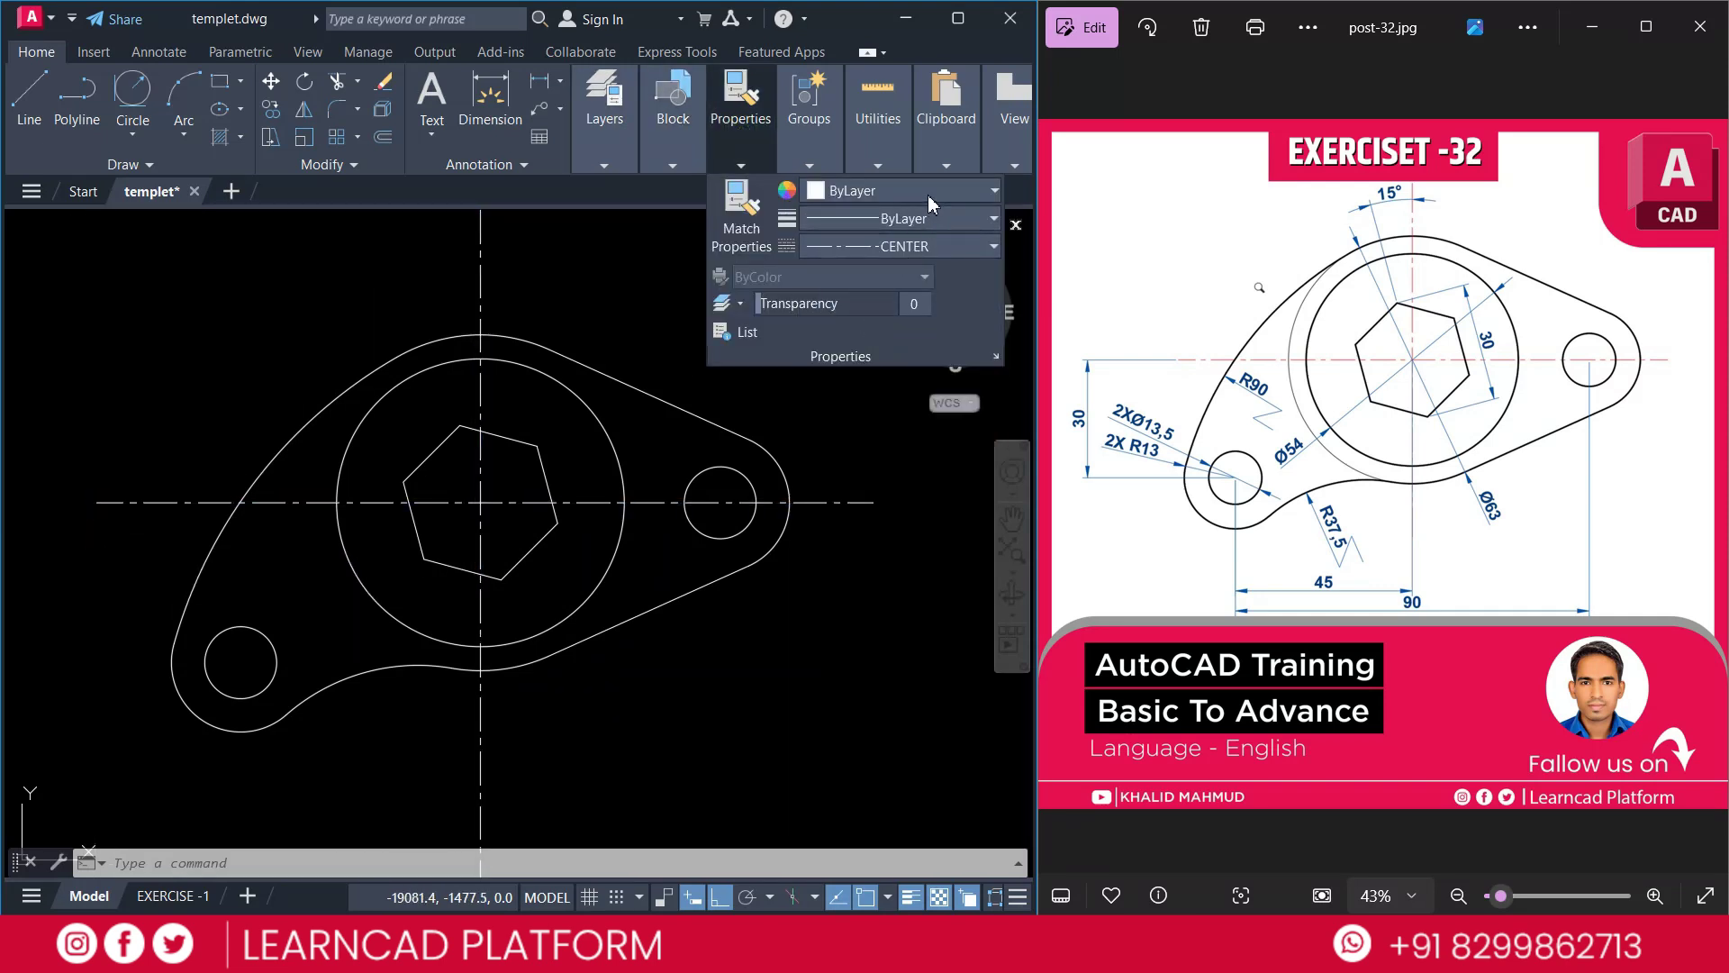
click(928, 191)
click(814, 408)
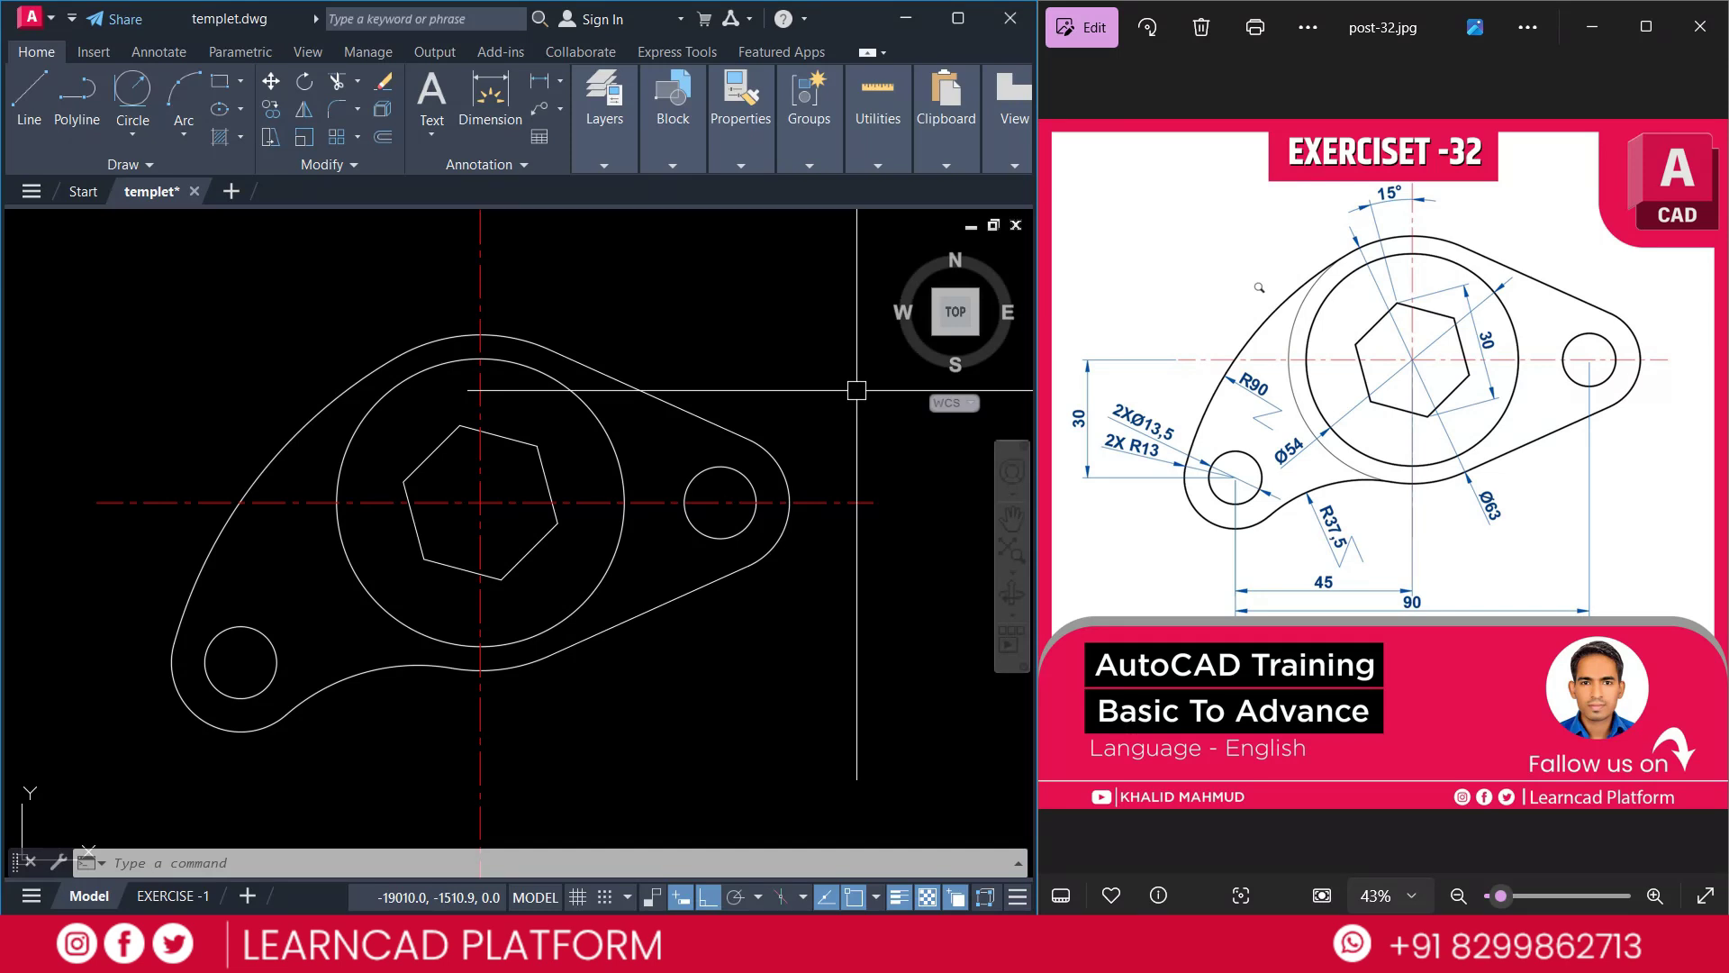
Window-select the whole plate profile and give it a 0.30 mm lineweight
click(124, 267)
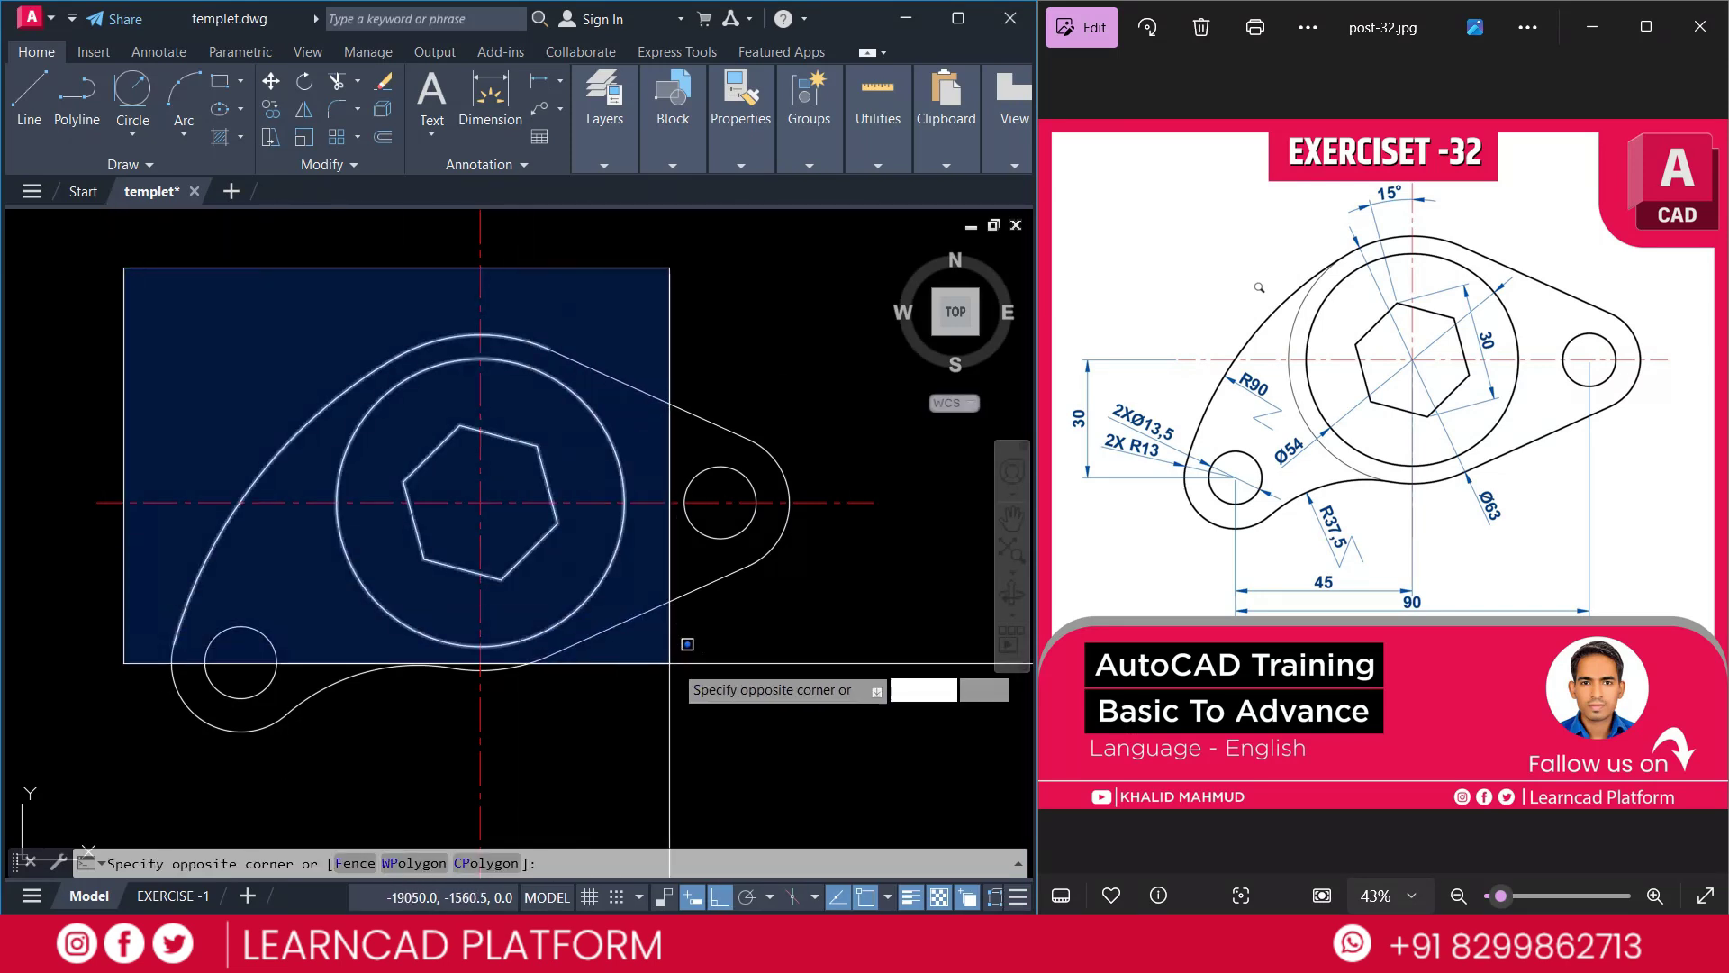
click(811, 779)
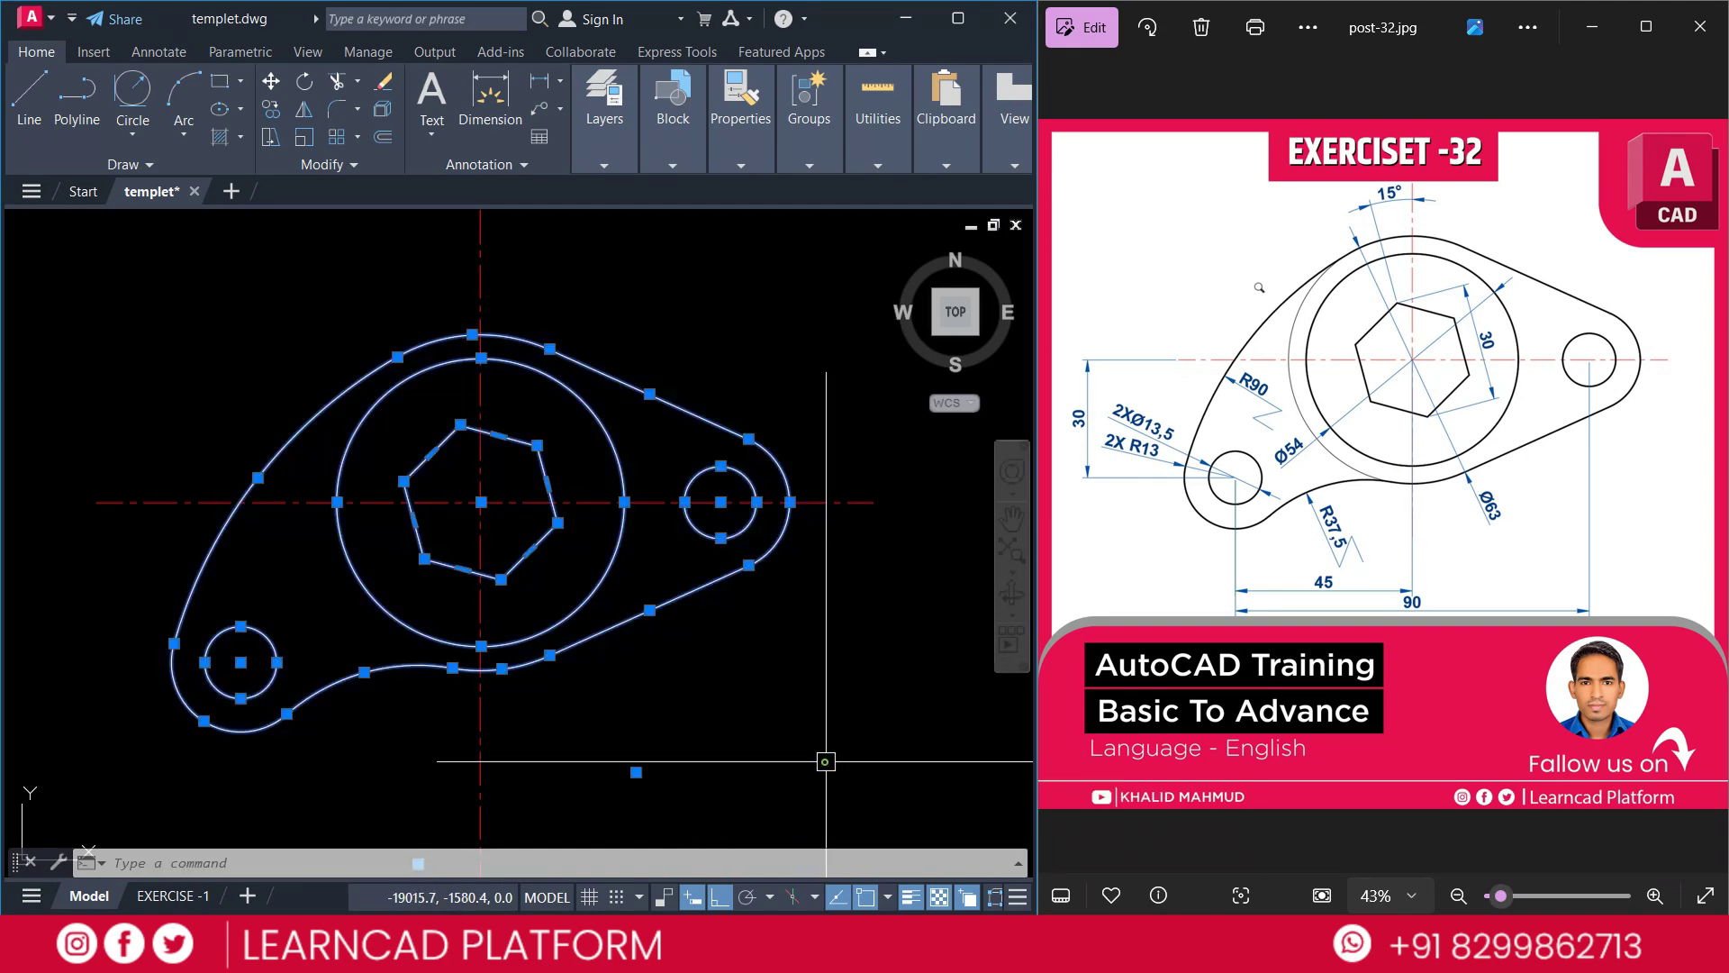
click(737, 165)
click(901, 218)
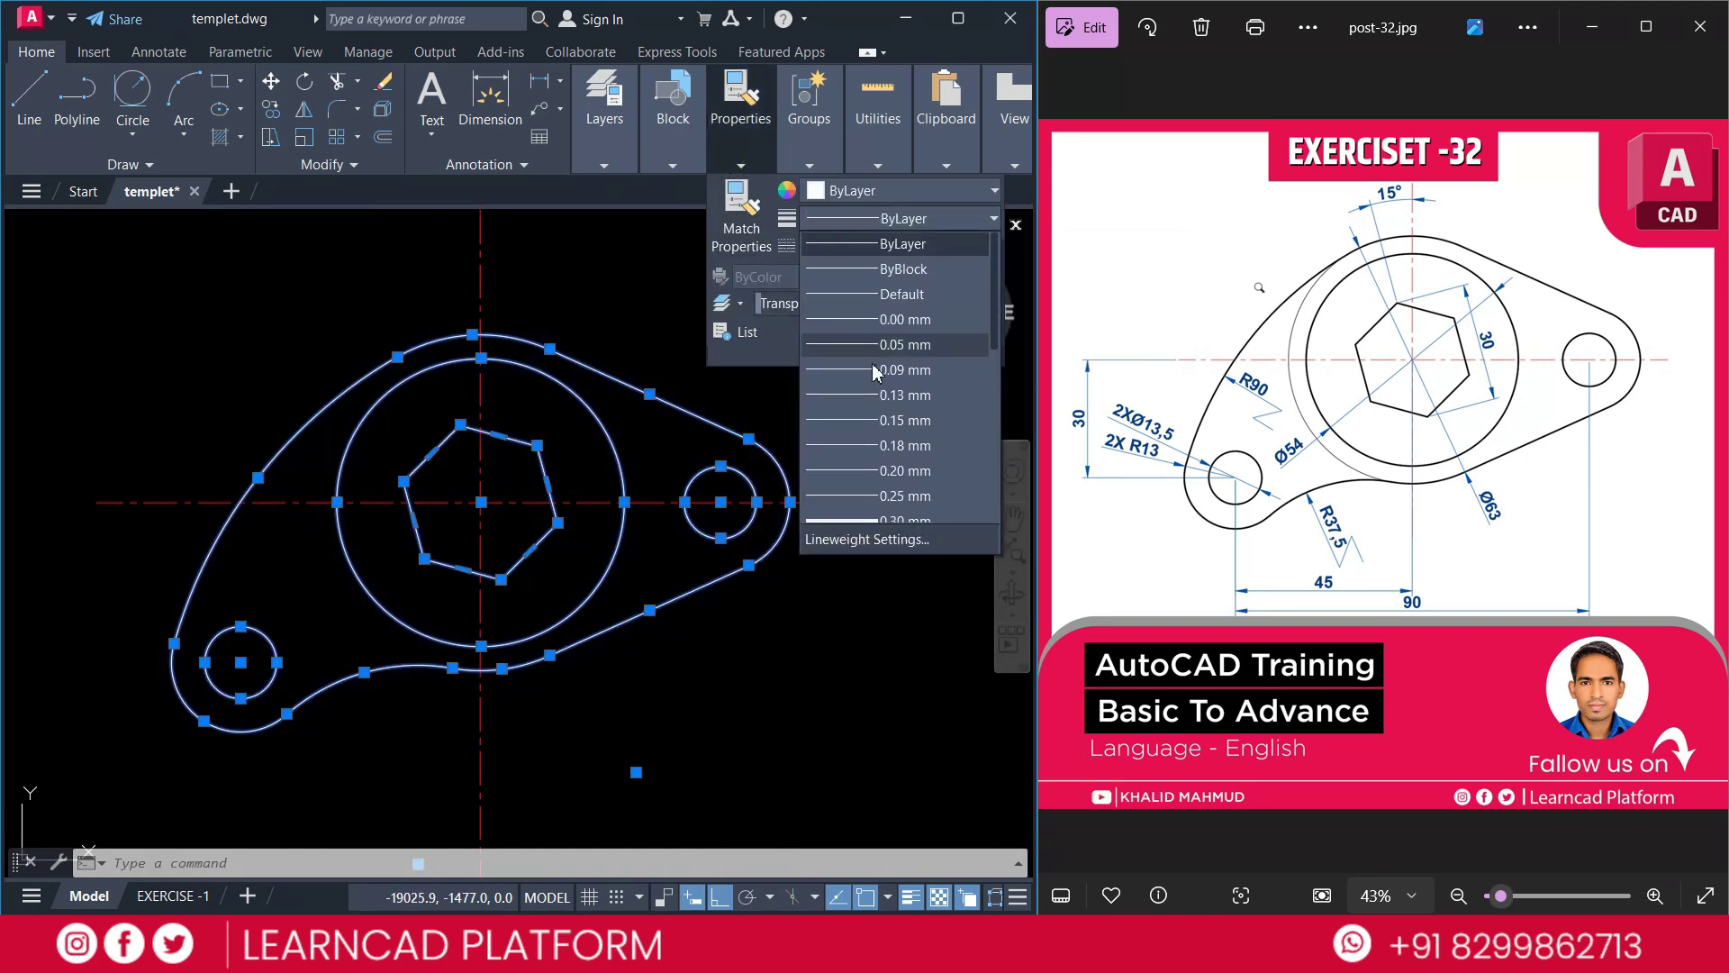
click(905, 518)
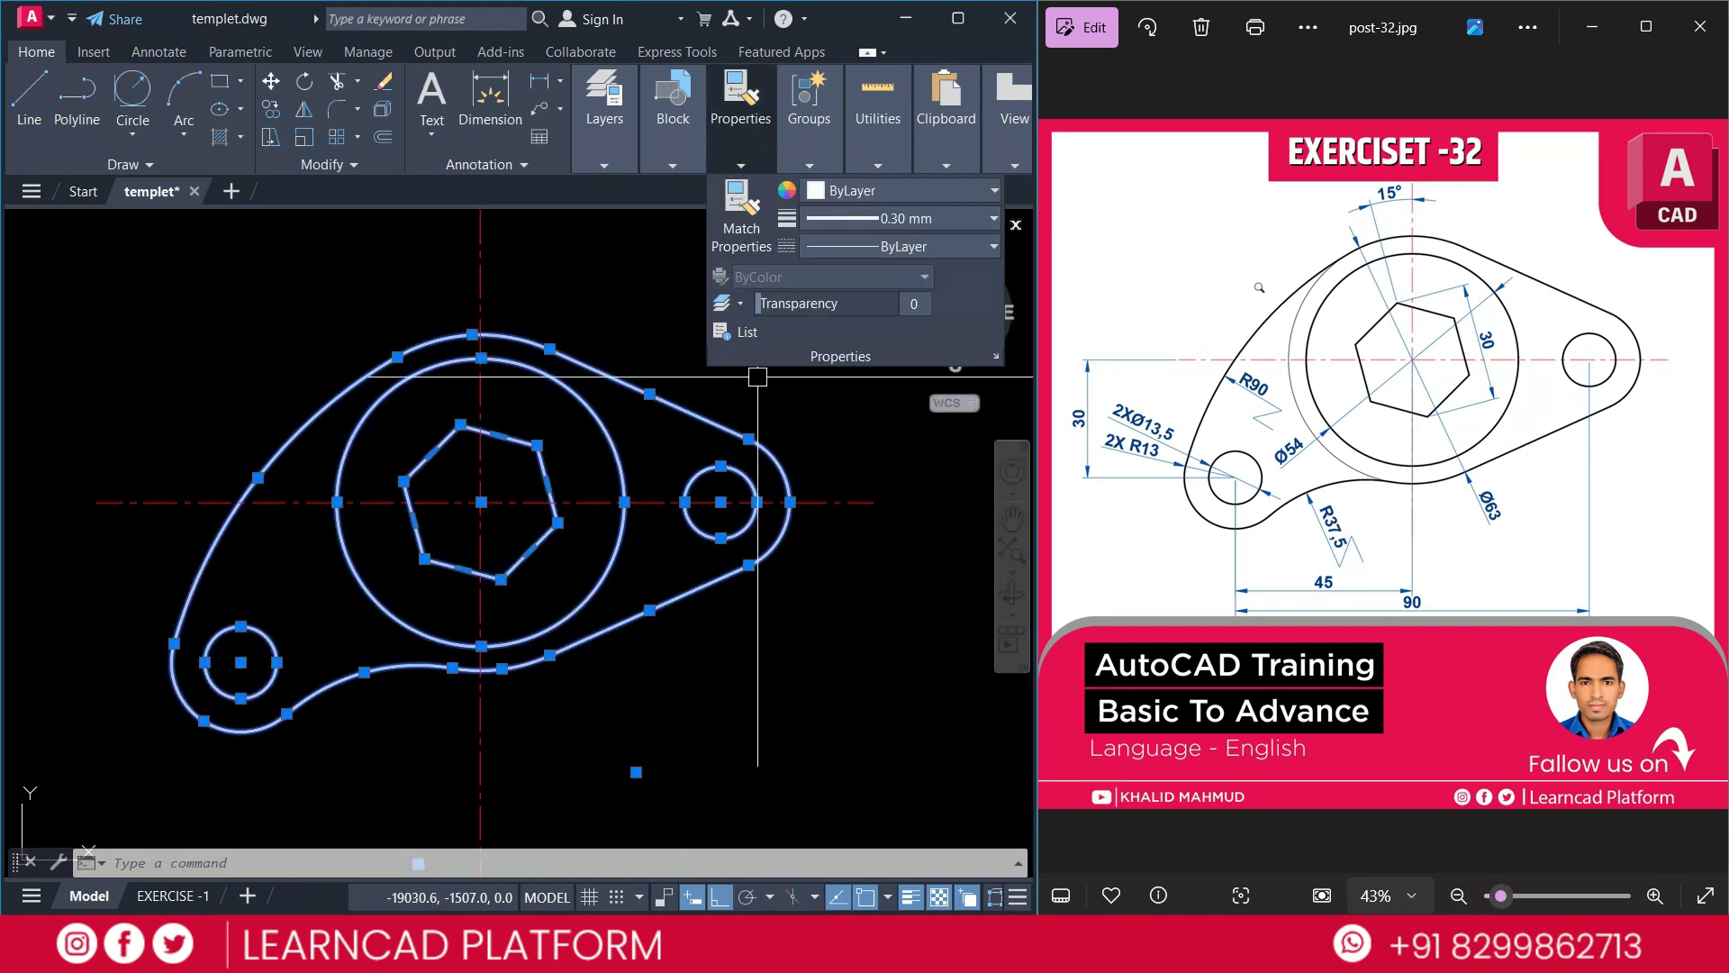
key(Escape)
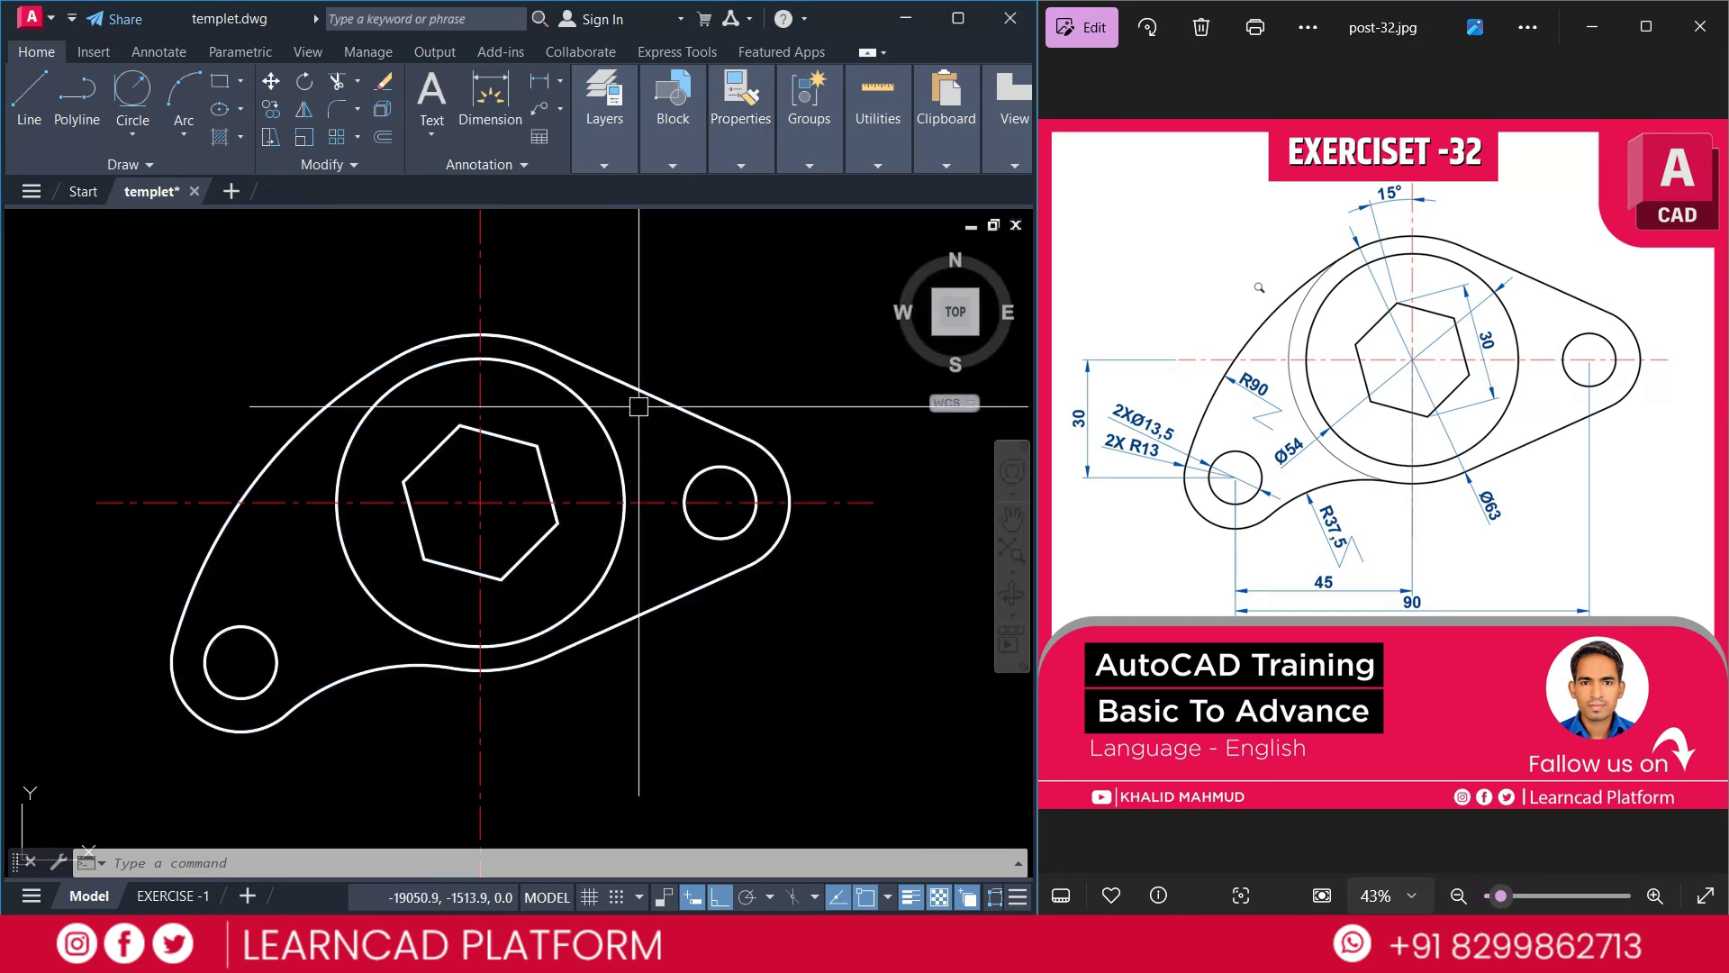
text(c)
key(Return)
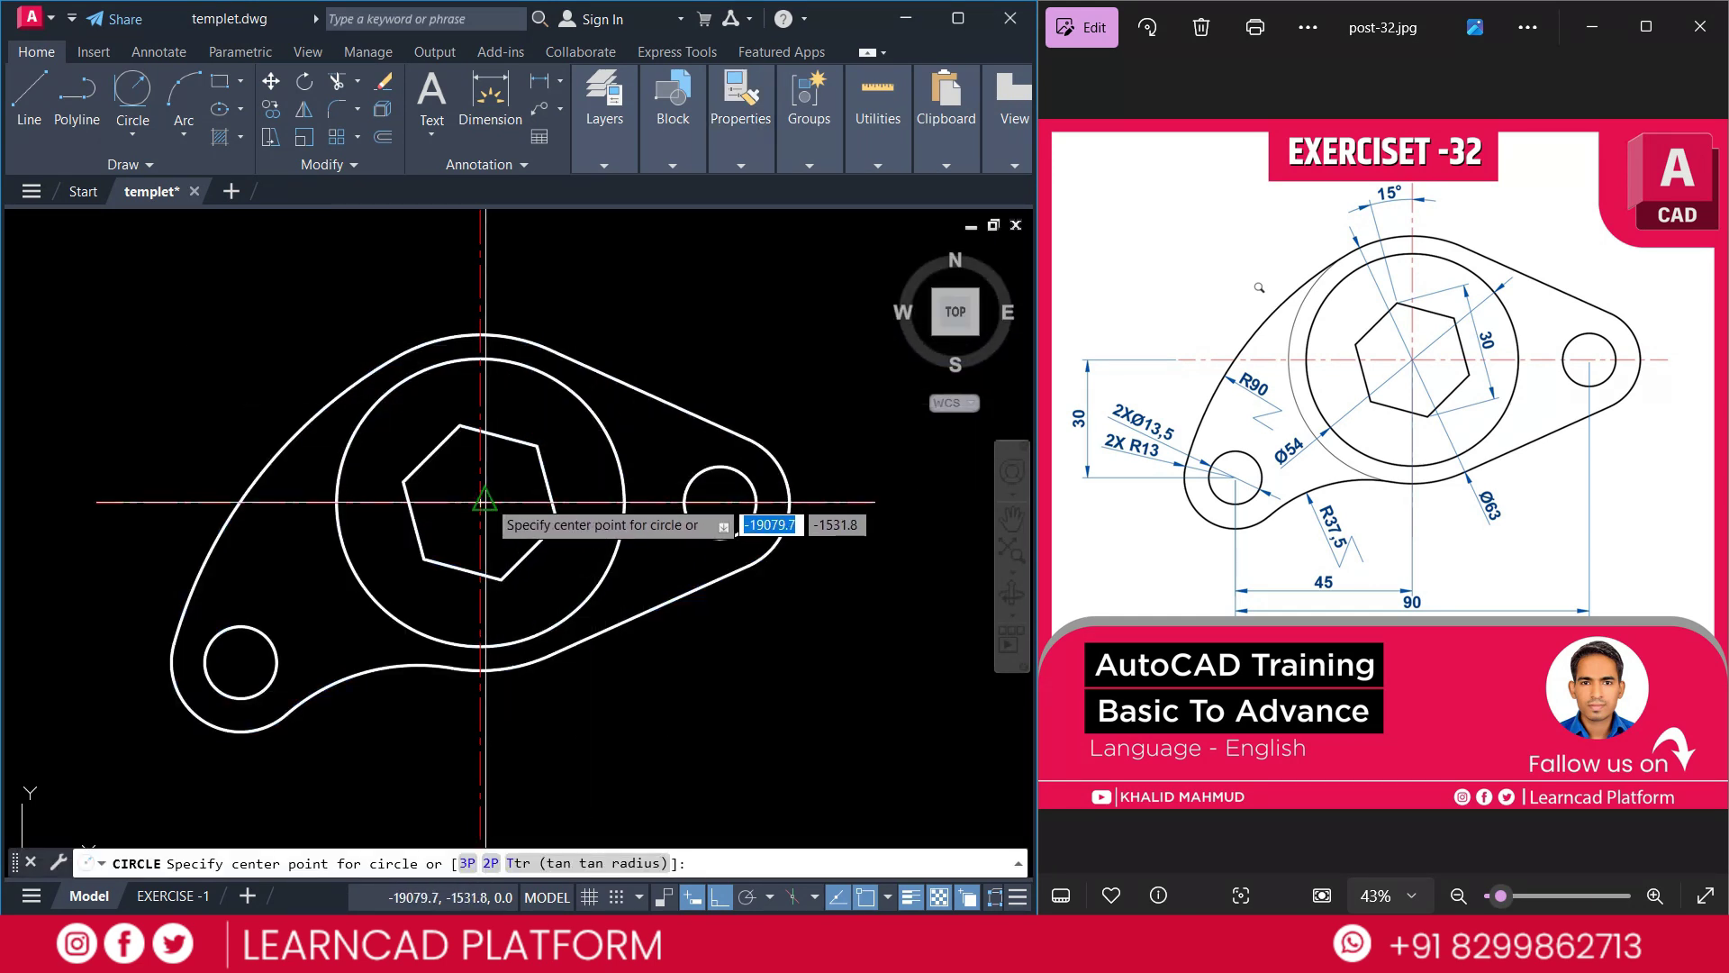
Draw a circle of diameter 63 centred on the hexagon centre
click(482, 502)
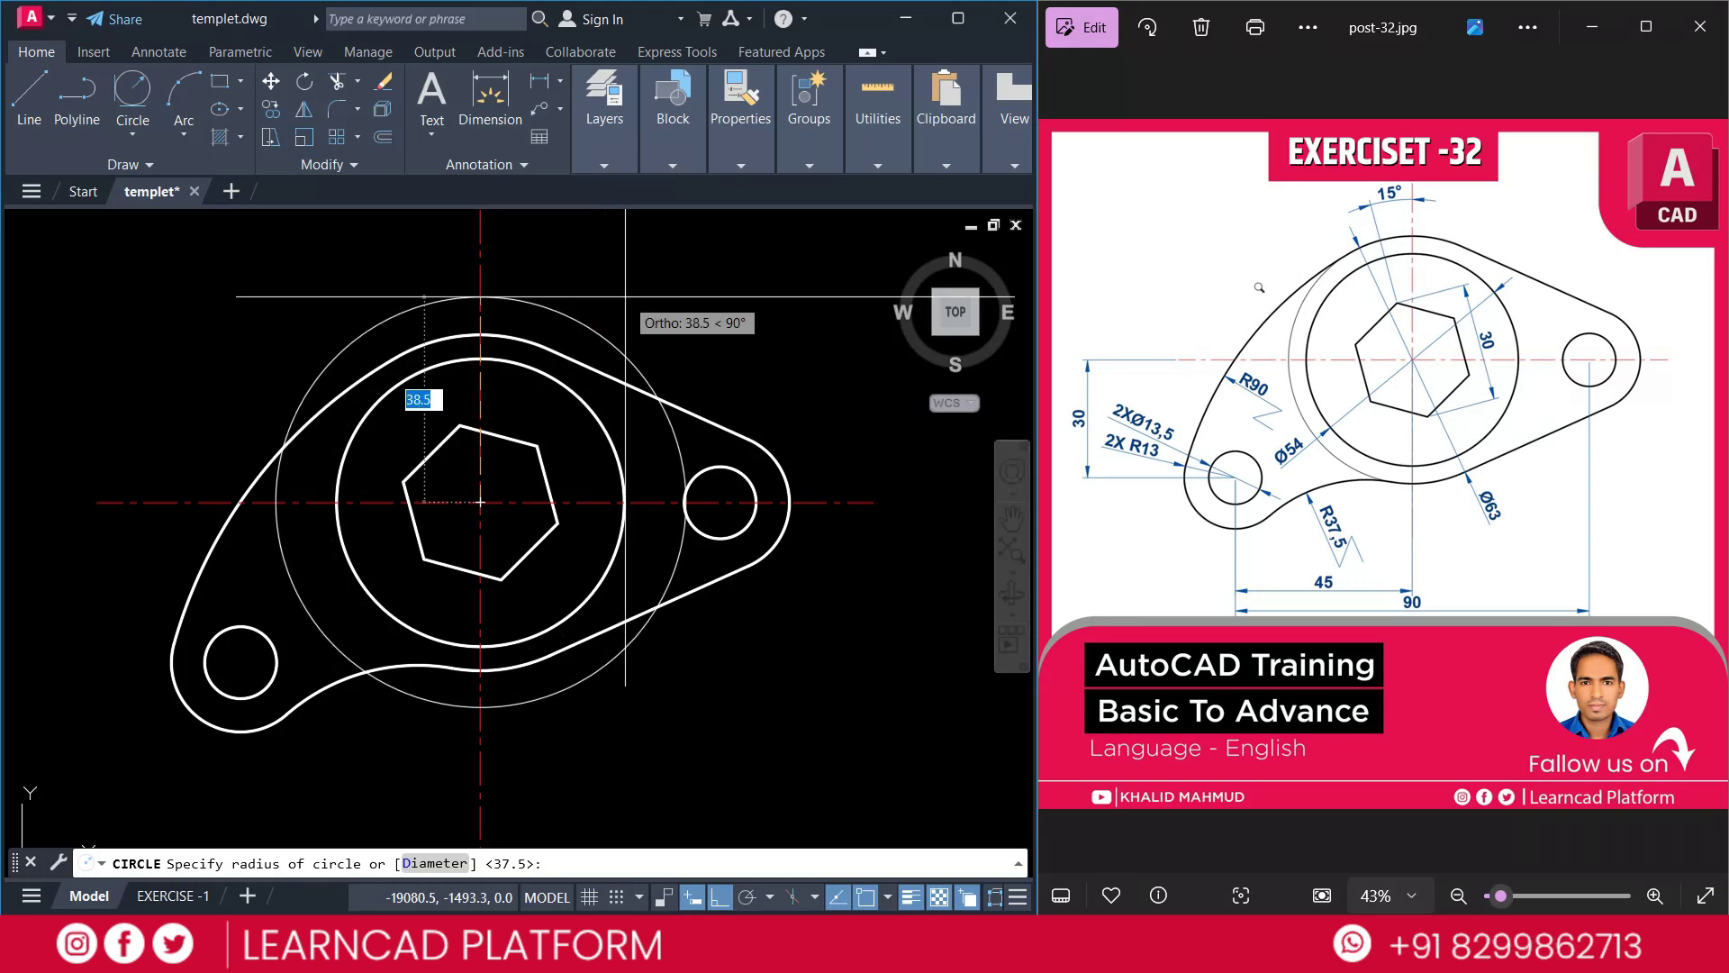
text(d)
key(Return)
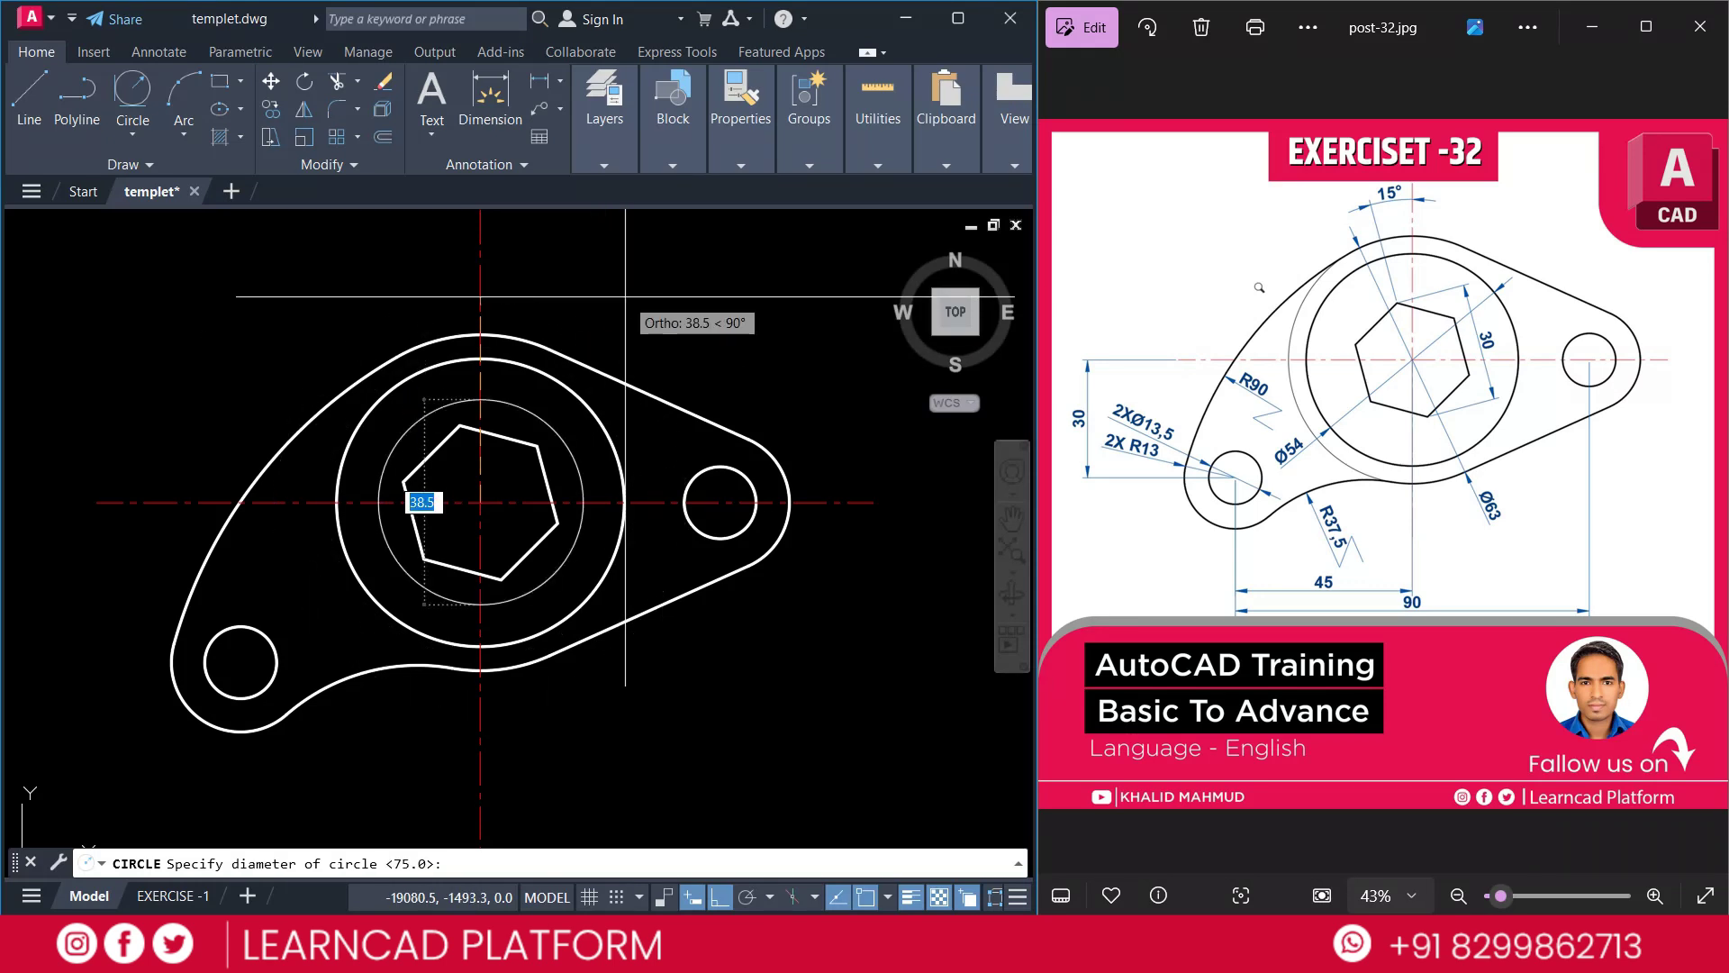
text(63)
key(Return)
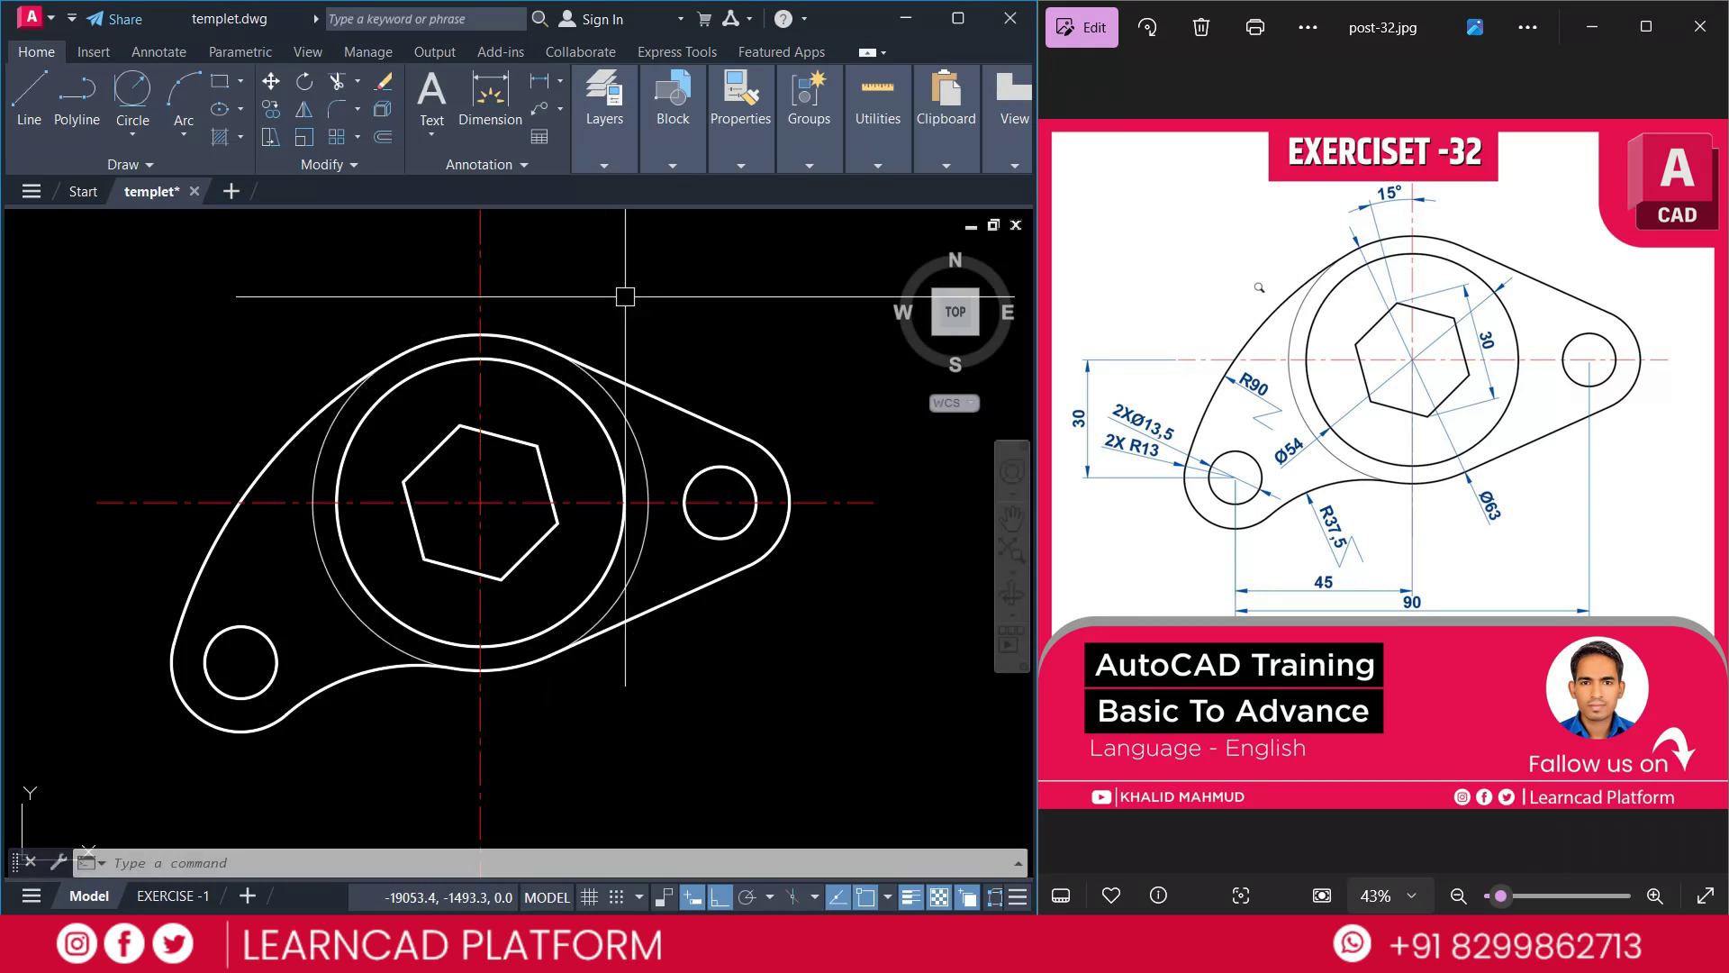
text(tr)
key(Return)
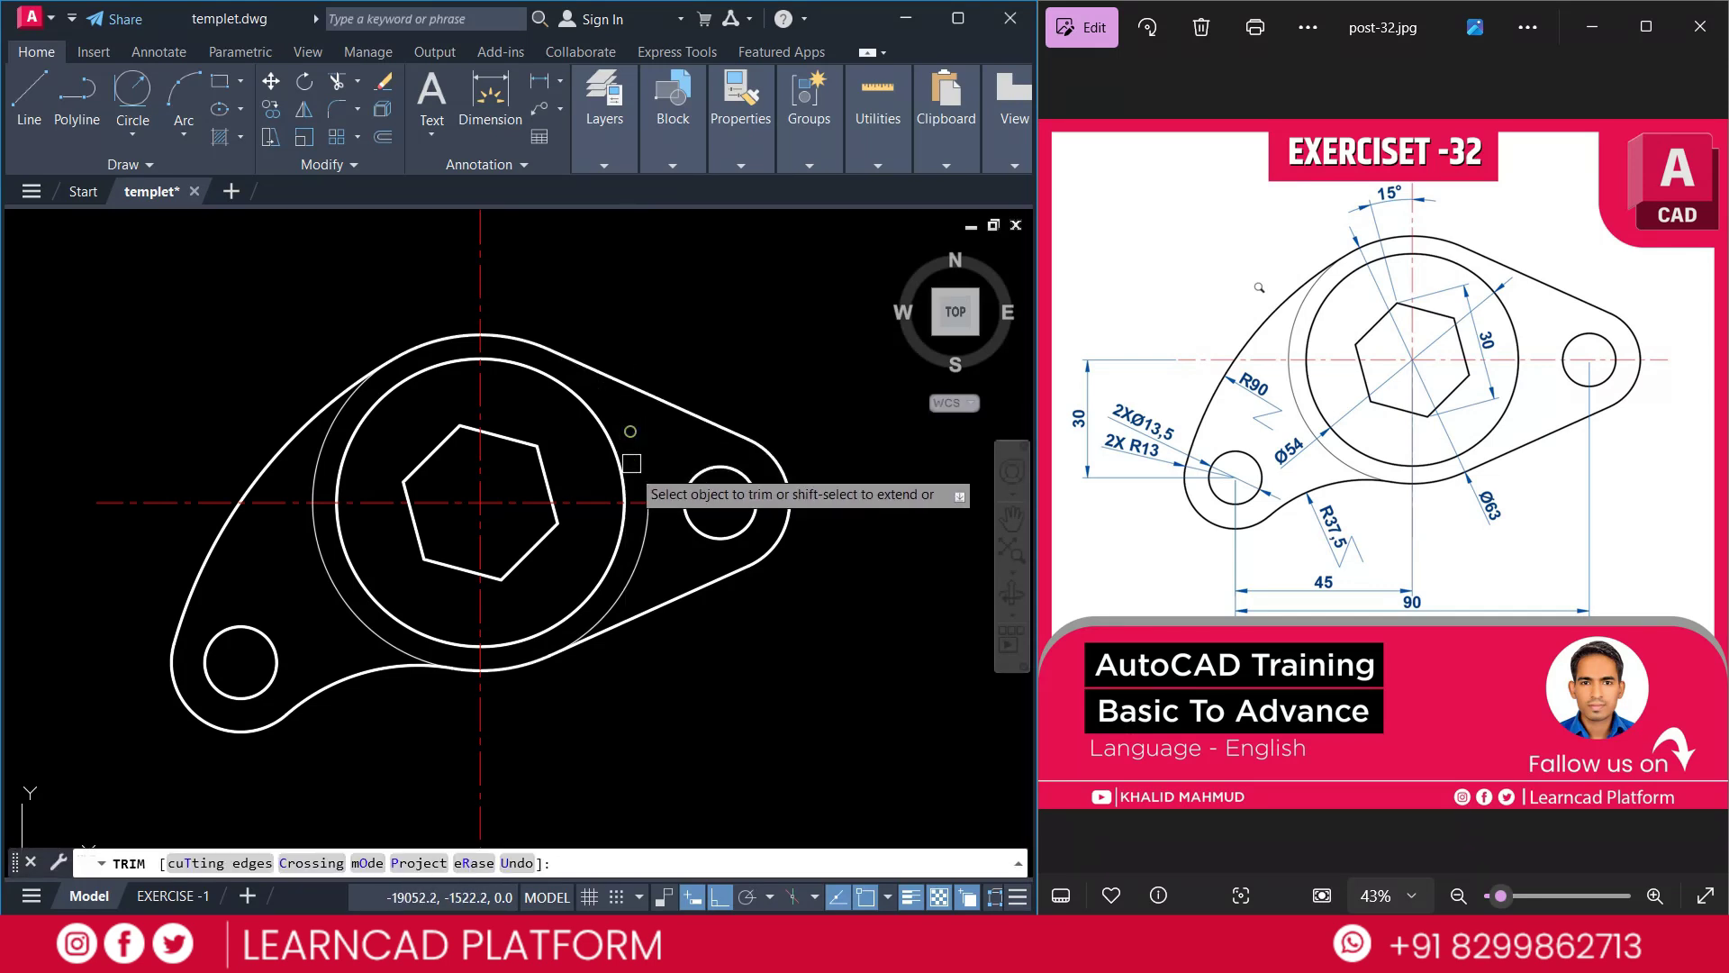